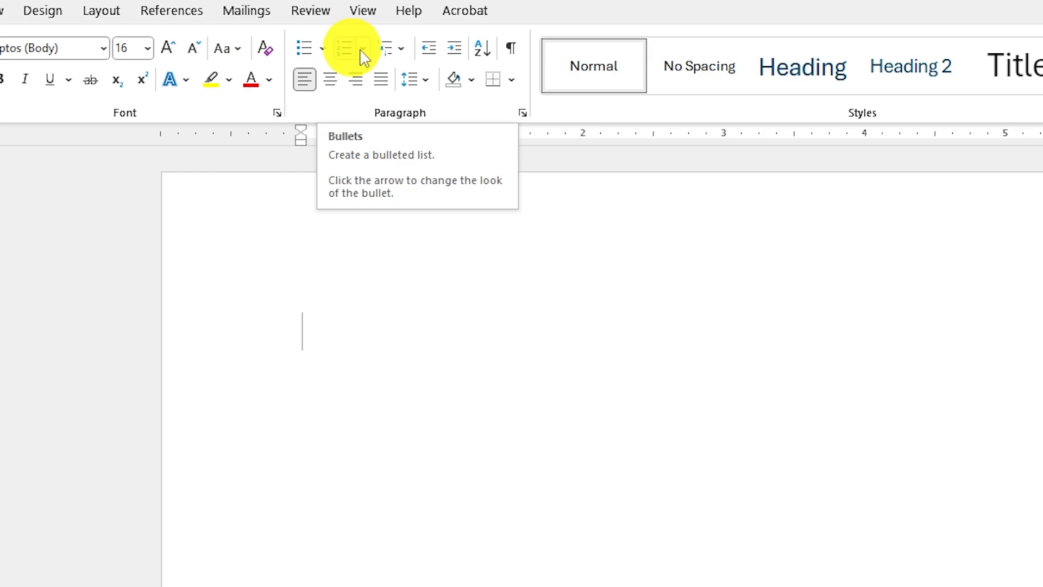
Start a checkmark bulleted list and enter the items Microsoft Word and Microsoft PowerPoint.
left_click(322, 52)
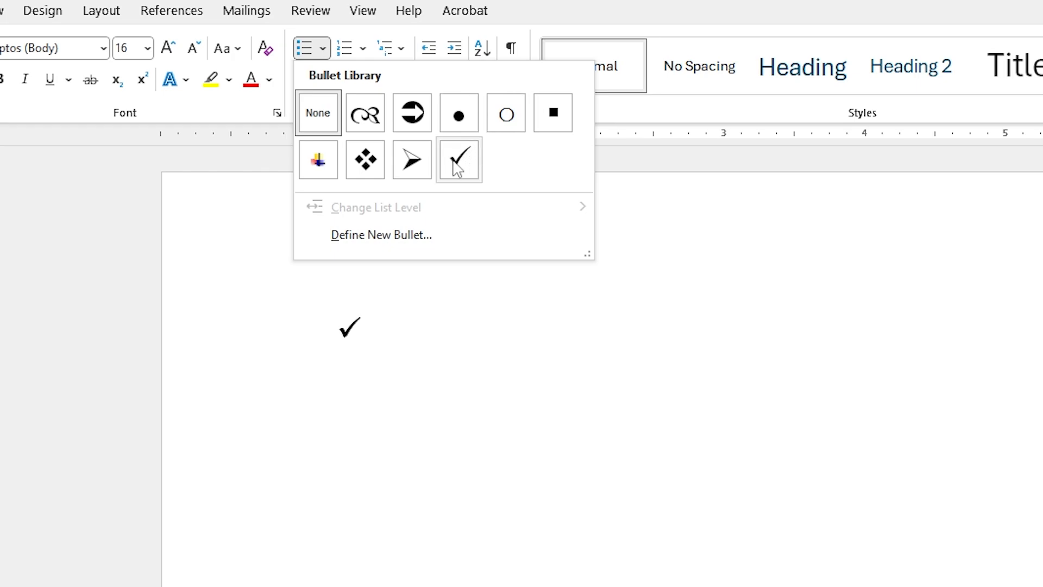
left_click(670, 370)
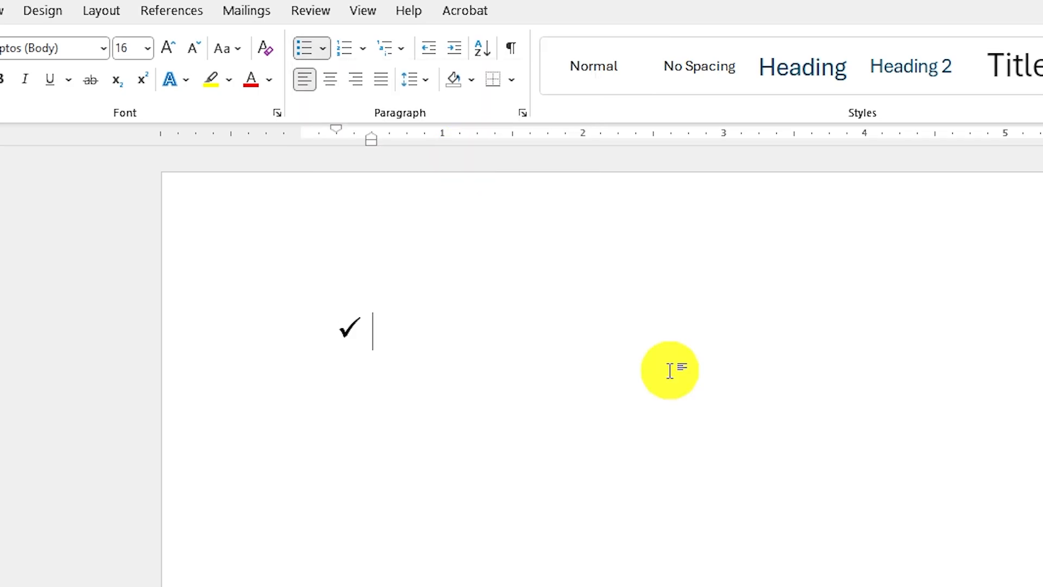
type("Microsoft Word")
key("Return")
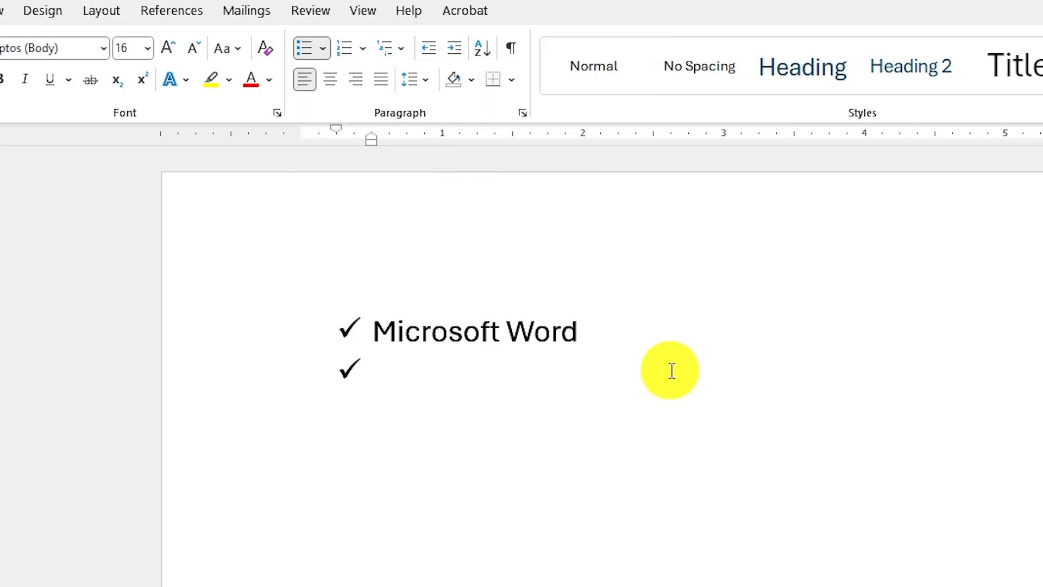
type("Microsoft PowerPoint")
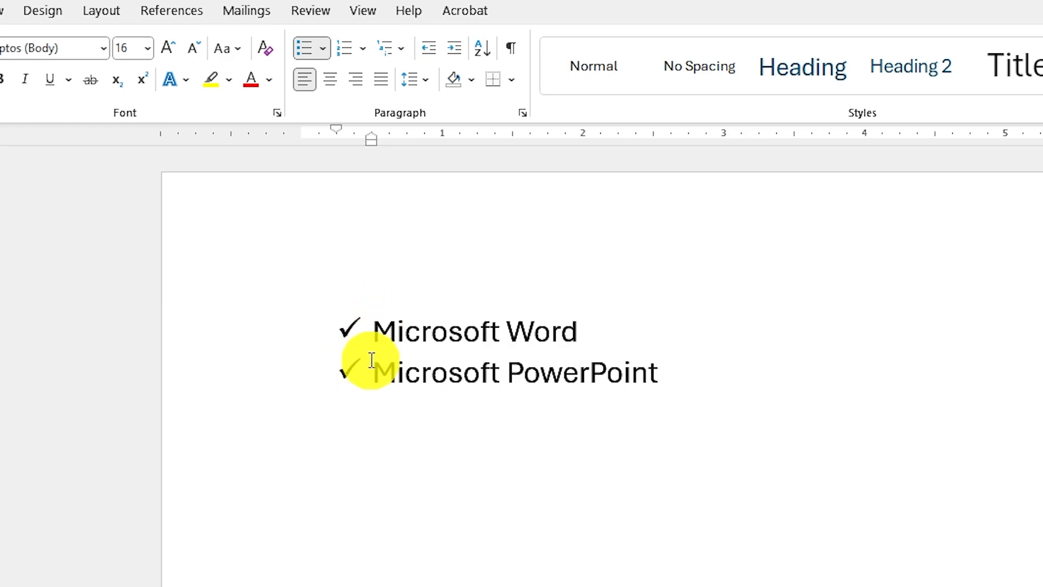
Define the bold right arrow from Wingdings (character code 00E8) as the new bullet for both list items.
left_click_drag(384, 326, 665, 376)
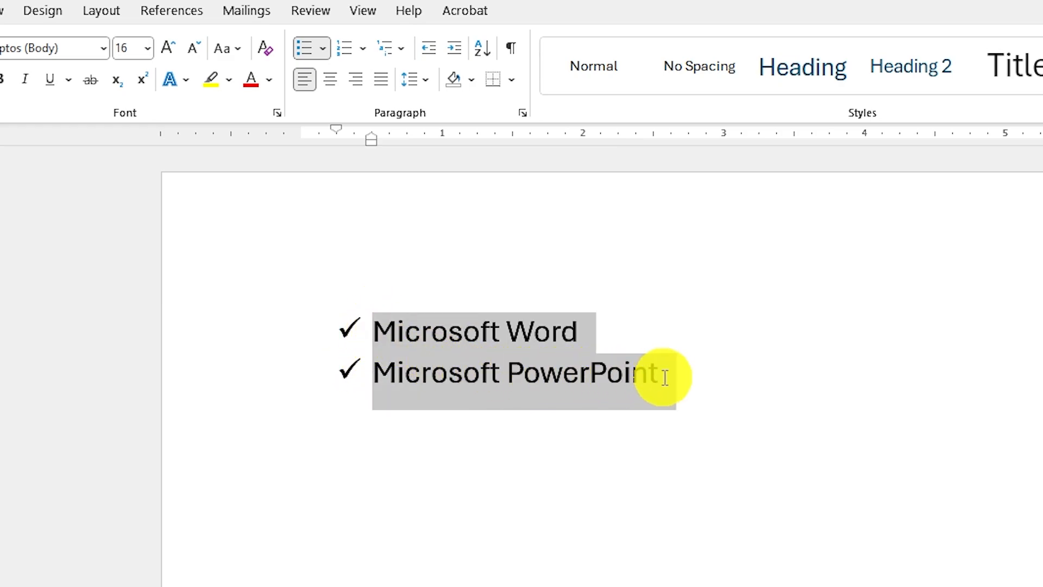
left_click(325, 48)
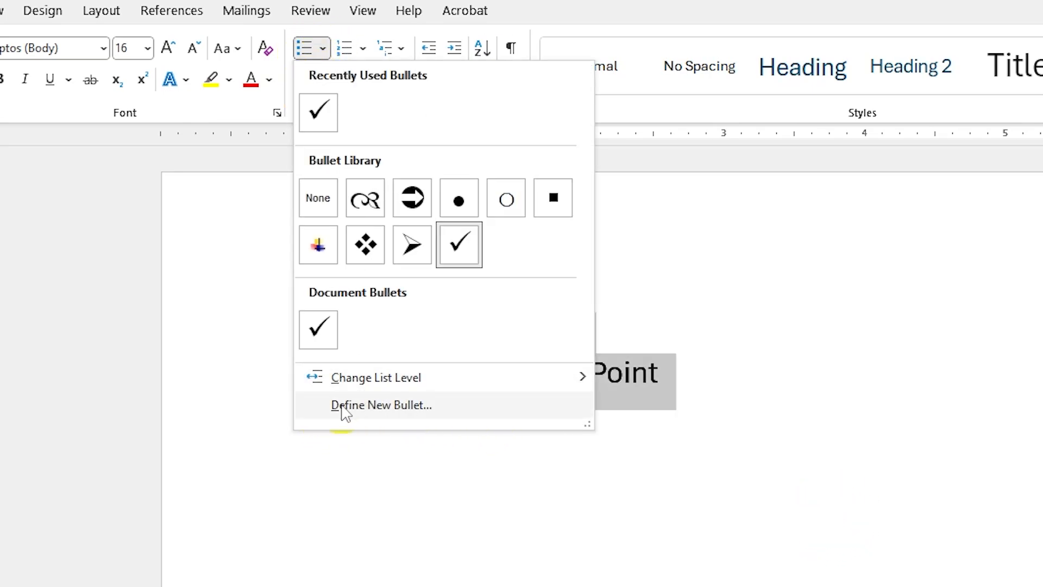
left_click(403, 411)
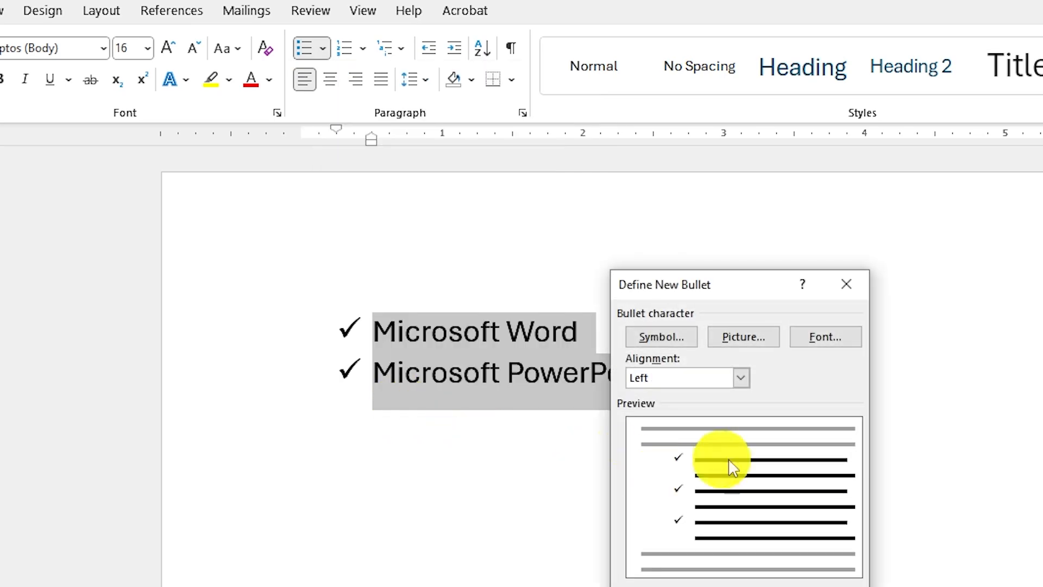
left_click(666, 335)
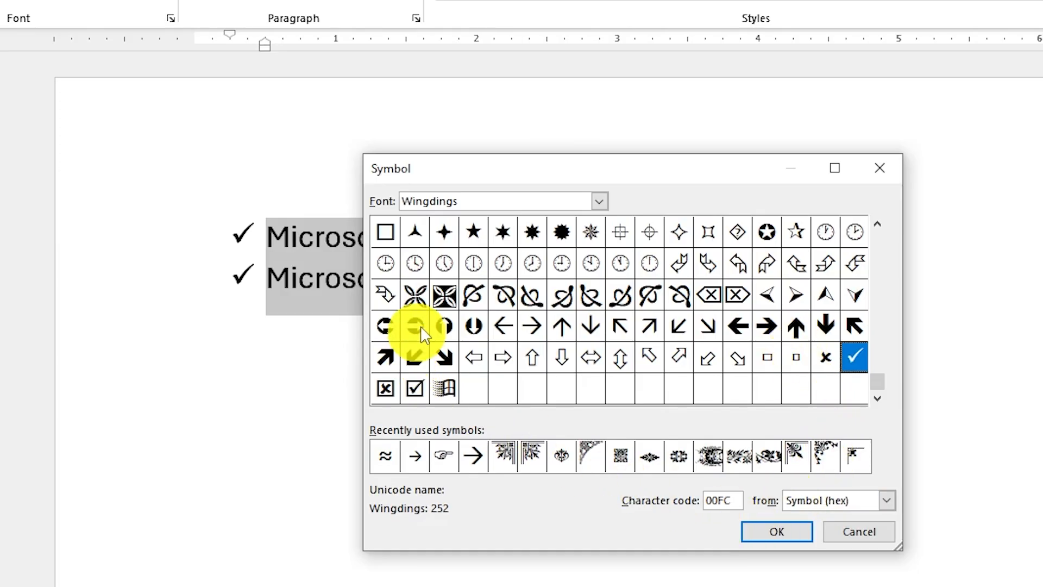
left_click(768, 328)
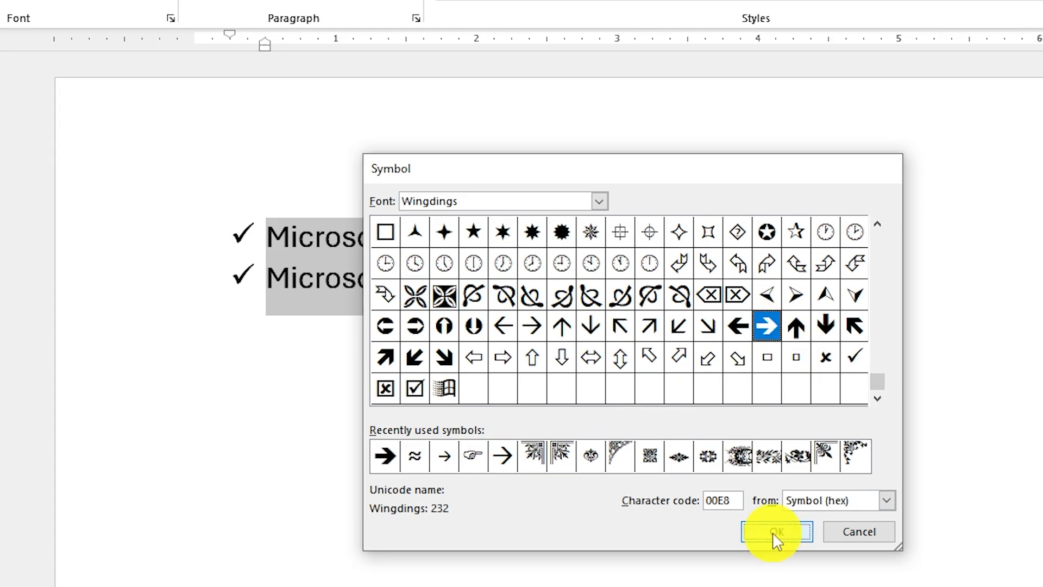
left_click(773, 533)
left_click(653, 517)
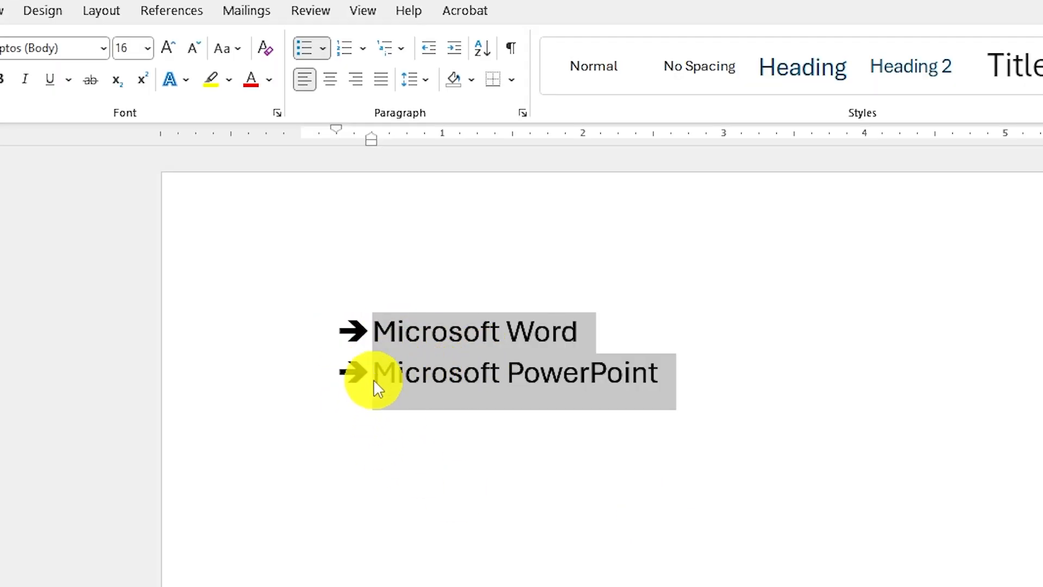
left_click(323, 47)
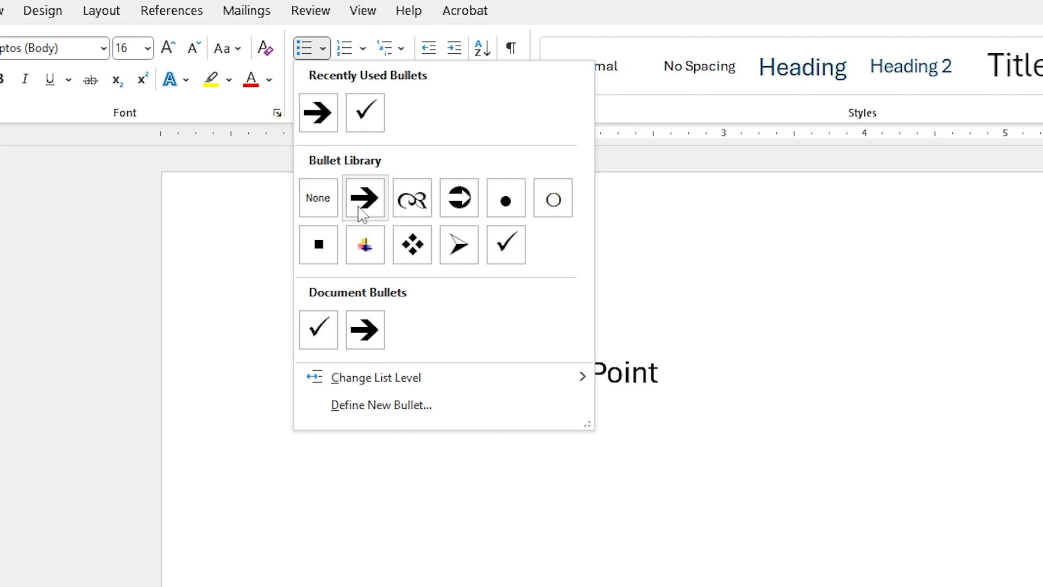
left_click(324, 49)
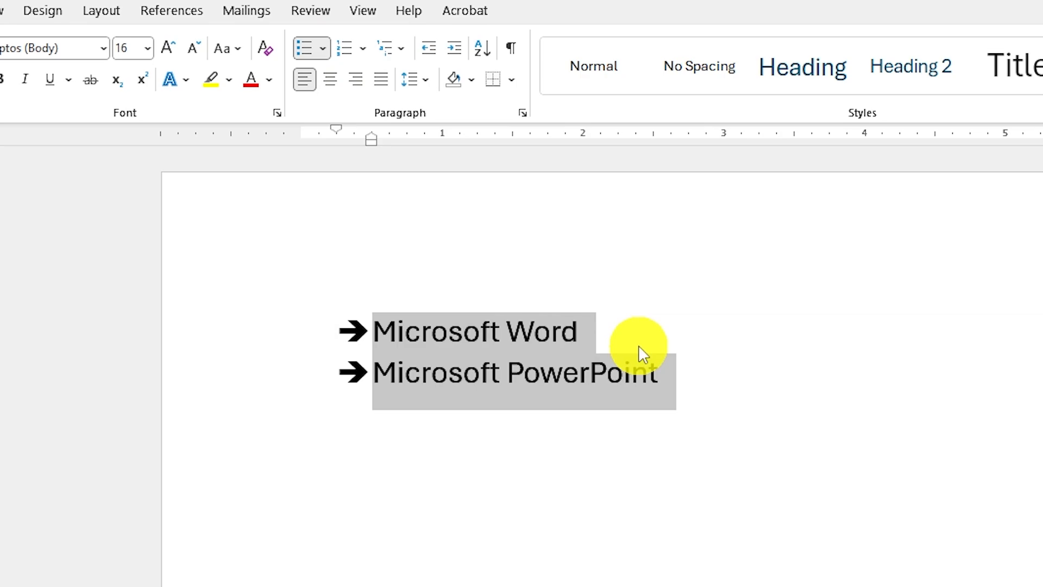
Add Microsoft Excel as the third list item and start an empty fourth item.
left_click(675, 370)
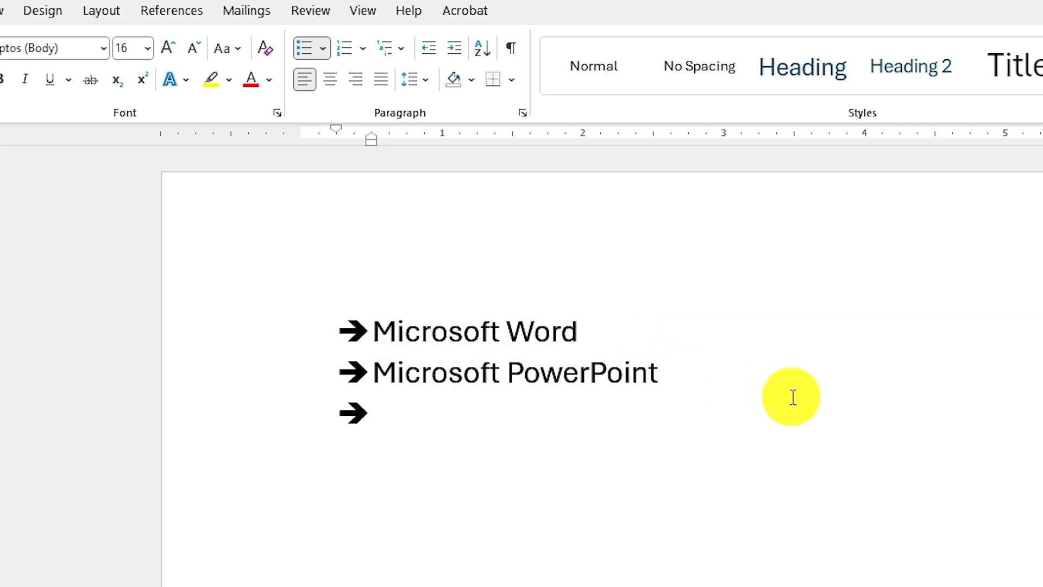
type("Mic")
key("Tab")
type("Ex")
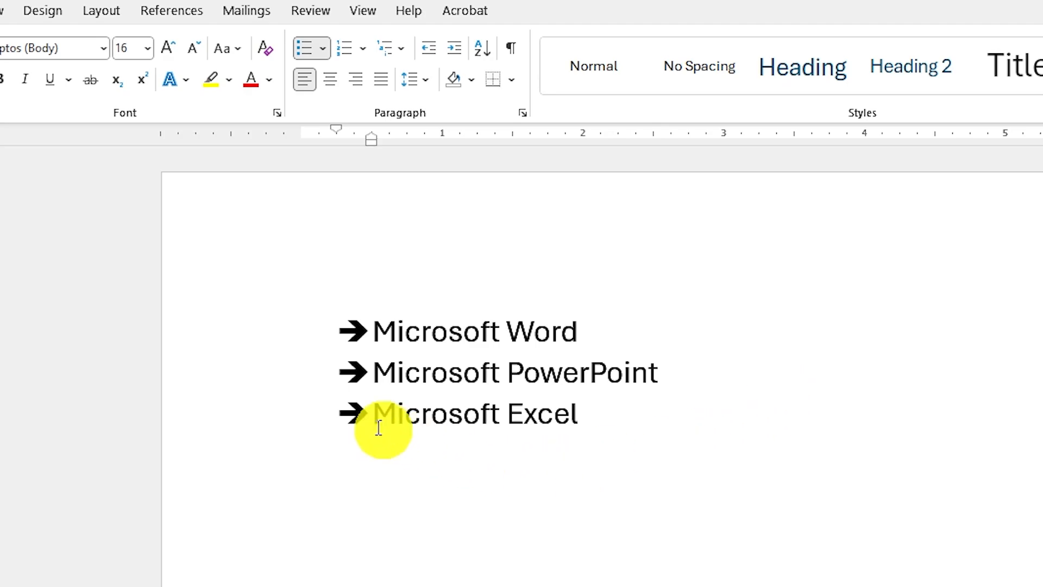
key("Return")
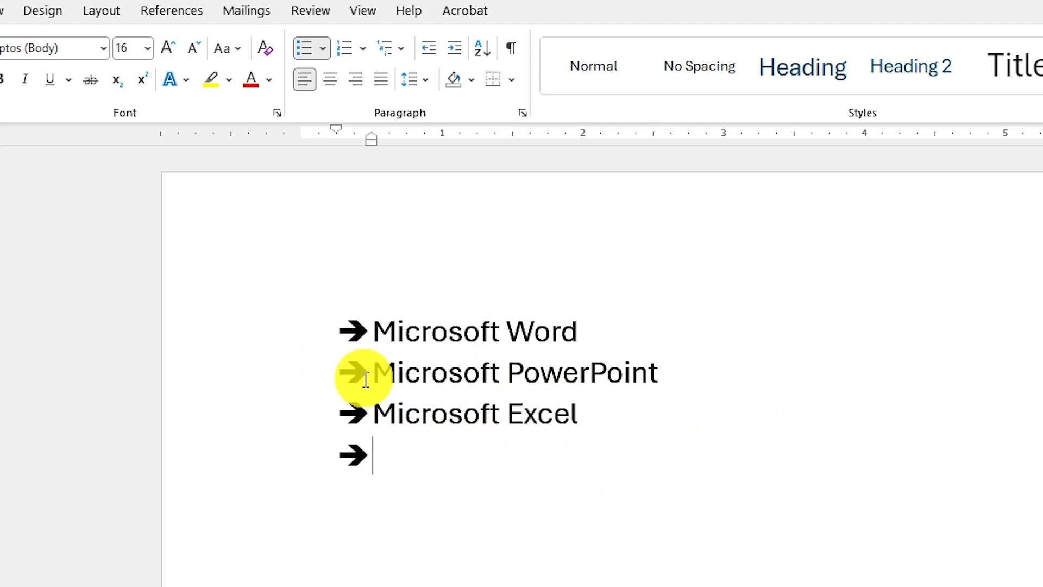
Start defining a picture bullet and search the online pictures for "microsoft office logo png".
left_click(325, 48)
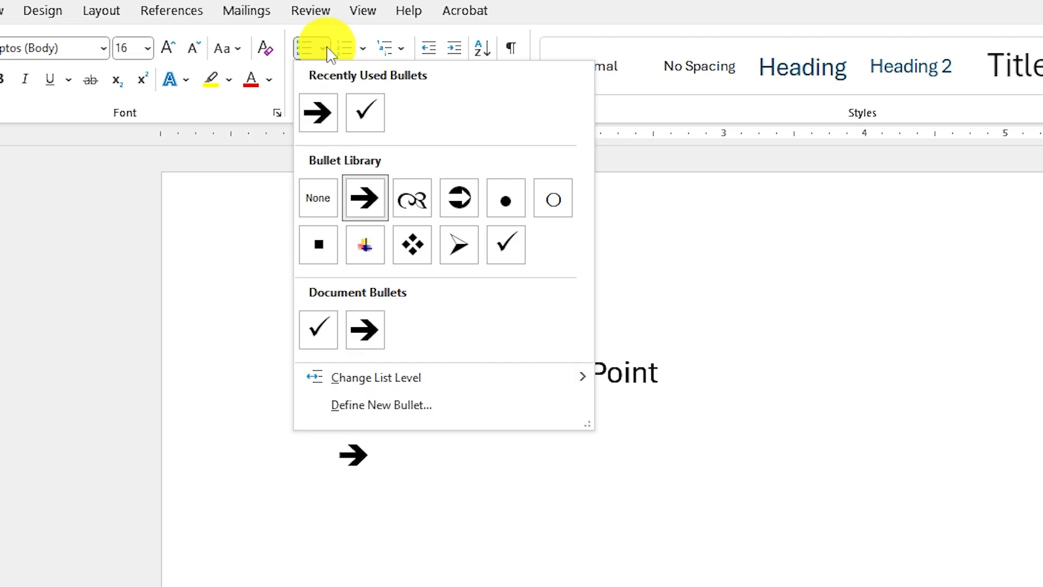
left_click(384, 407)
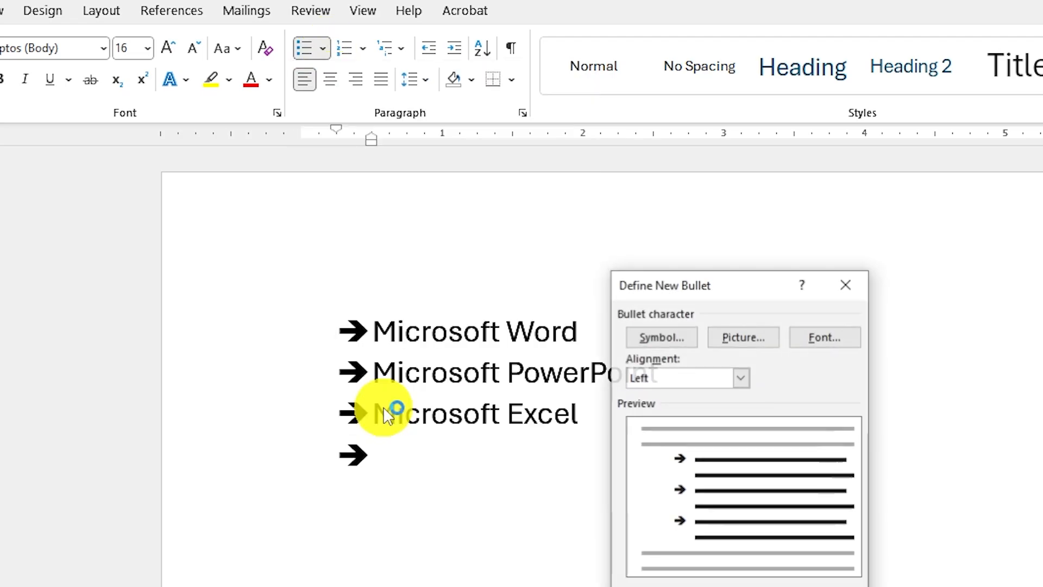
left_click(759, 338)
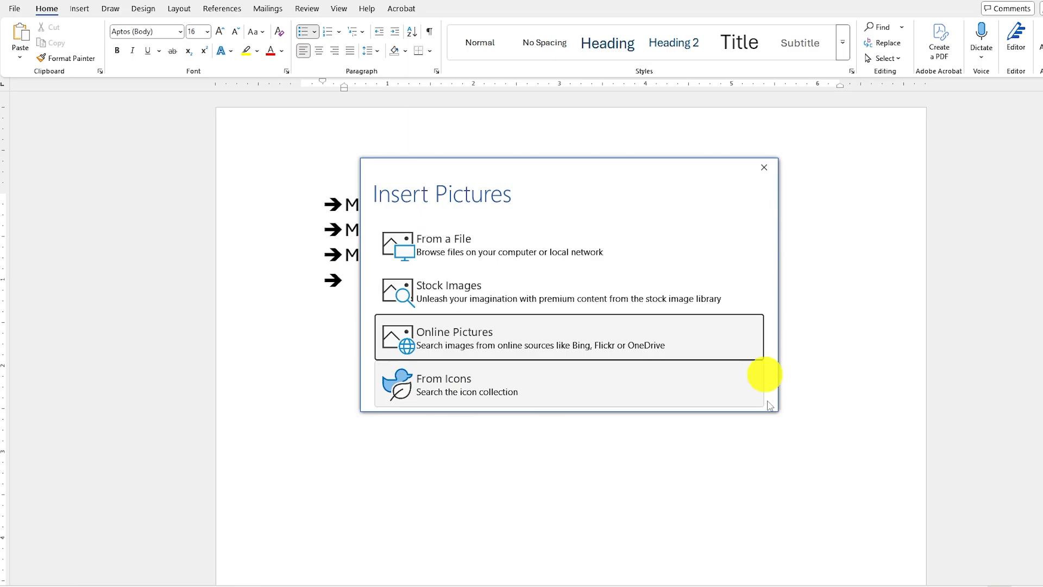
left_click(499, 341)
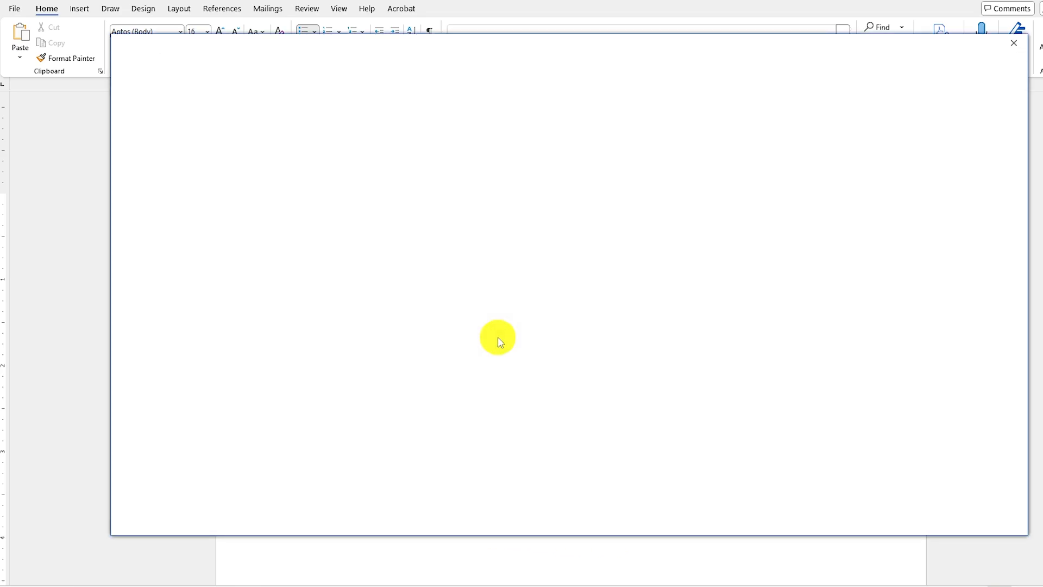
type("mi")
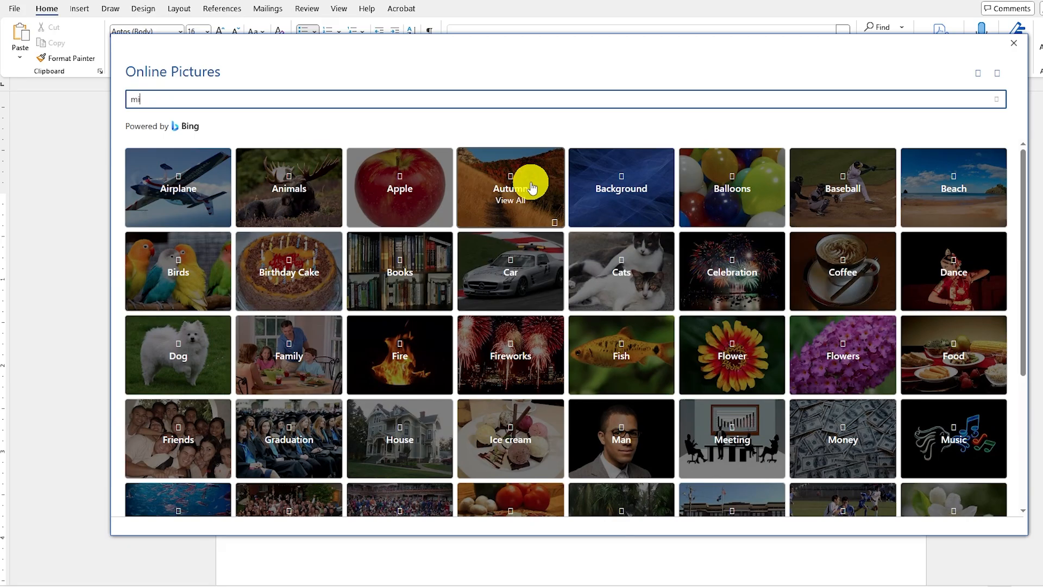
type("crosoft office logo")
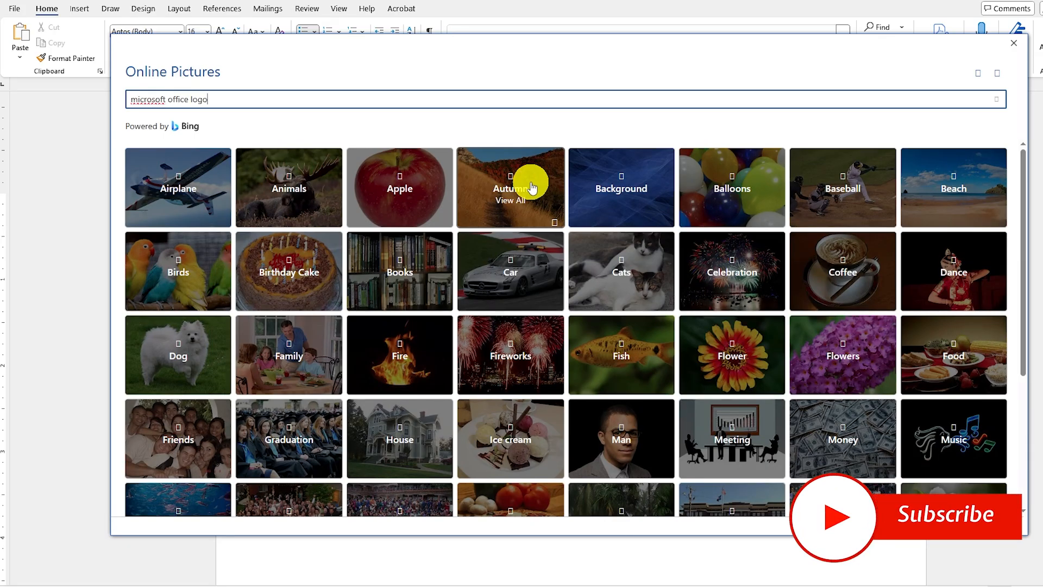
type(" png")
key("Return")
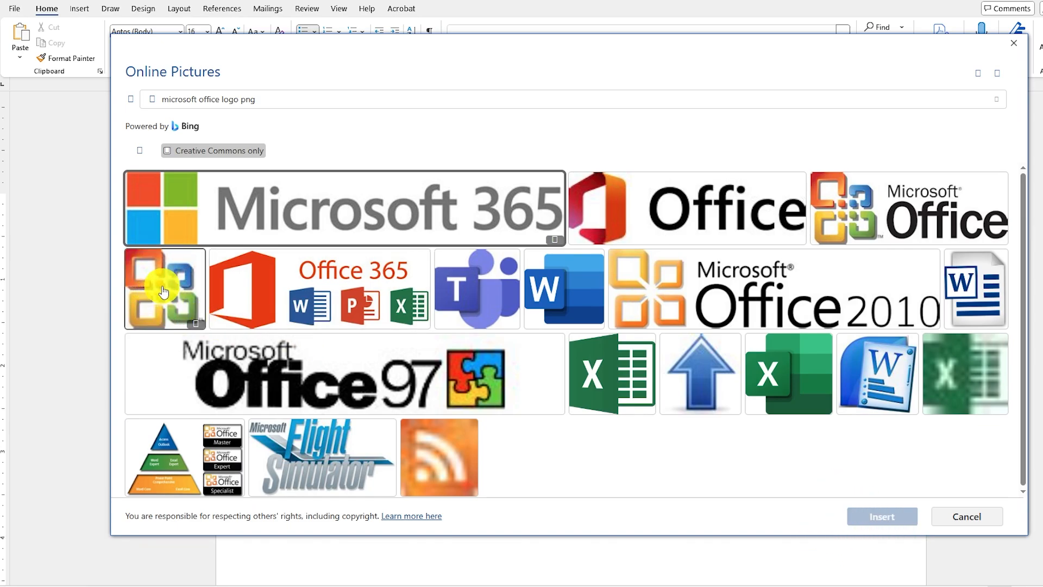
Insert the four-colour Office logo without text and apply it as the new picture bullet.
left_click(163, 291)
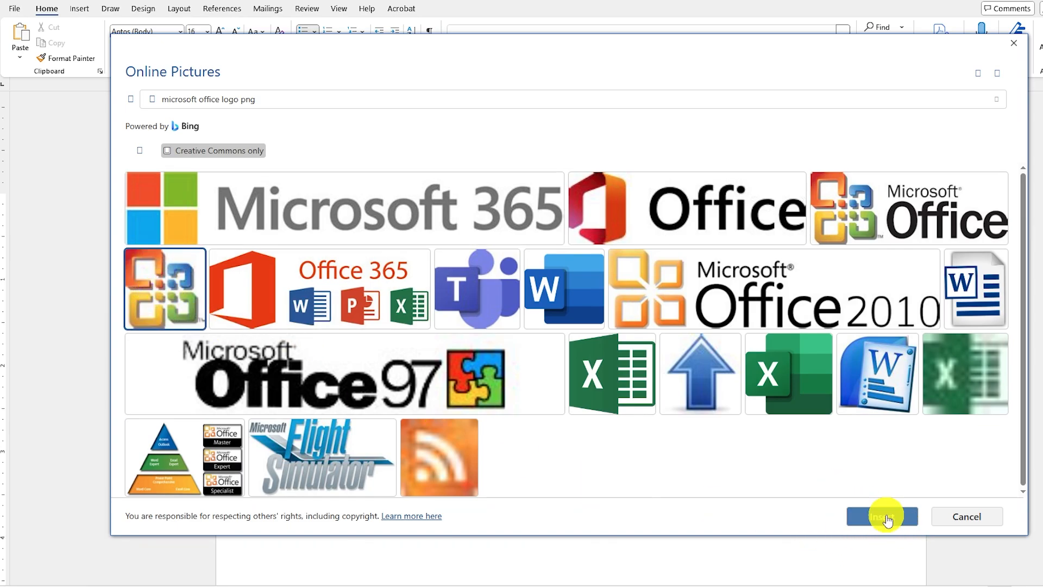
left_click(884, 516)
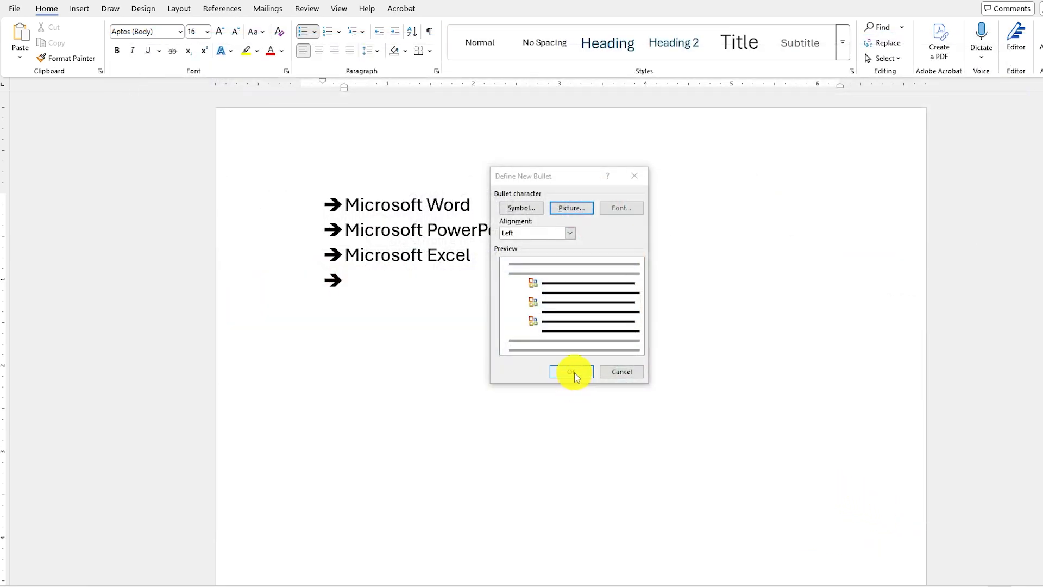
left_click(571, 371)
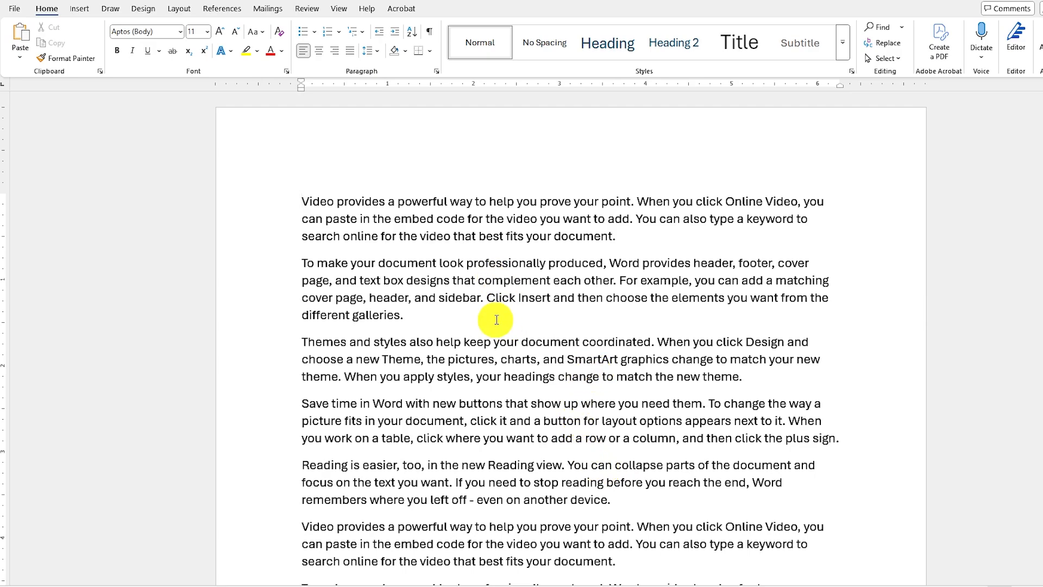
Insert the picture Untitled-1 from the ADVANCED WORD folder on Local Disk (F:) after "Themes and styles also help" in the third paragraph.
left_click(466, 335)
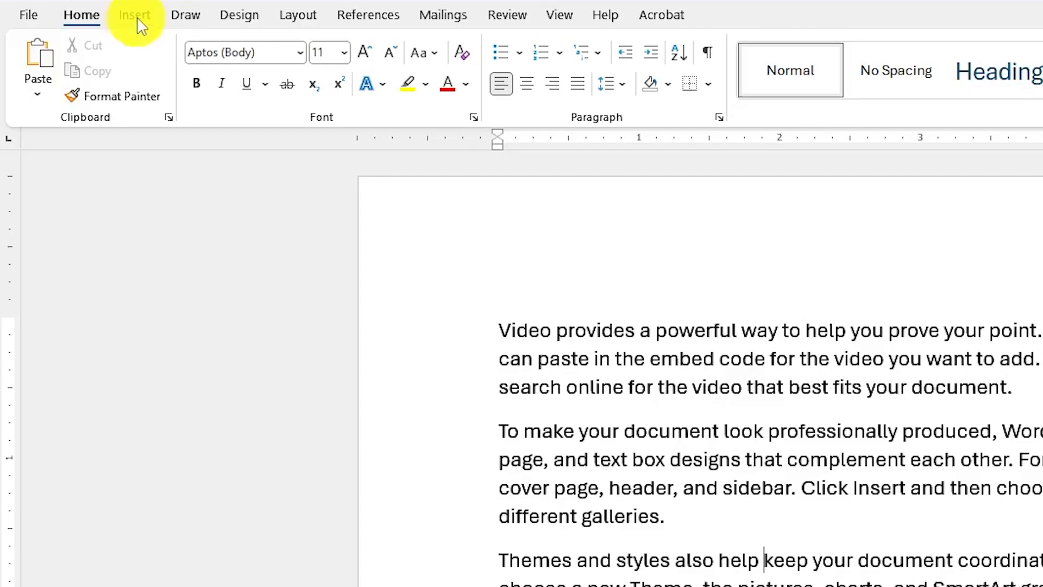
left_click(135, 16)
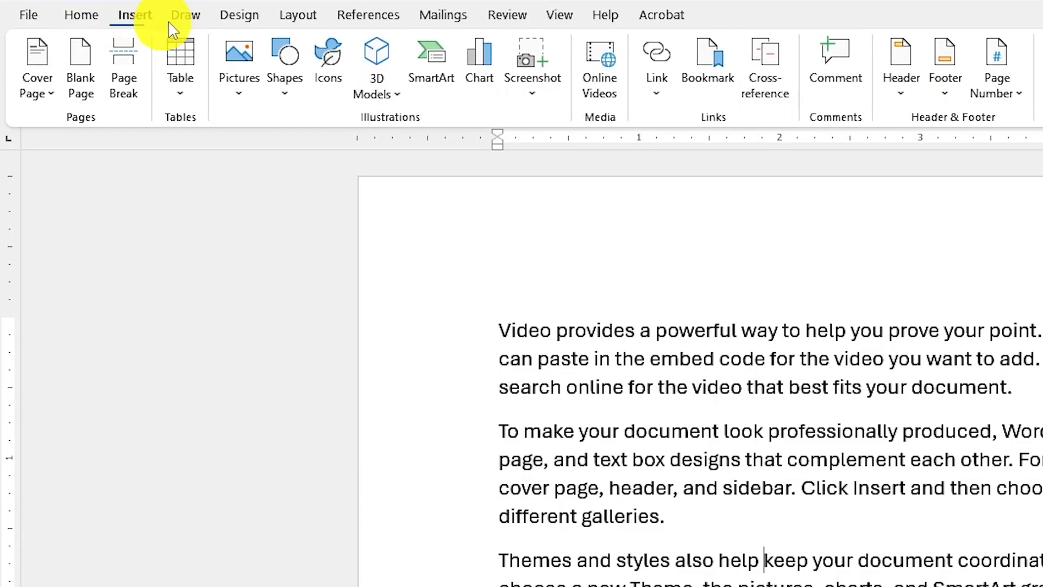
left_click(246, 85)
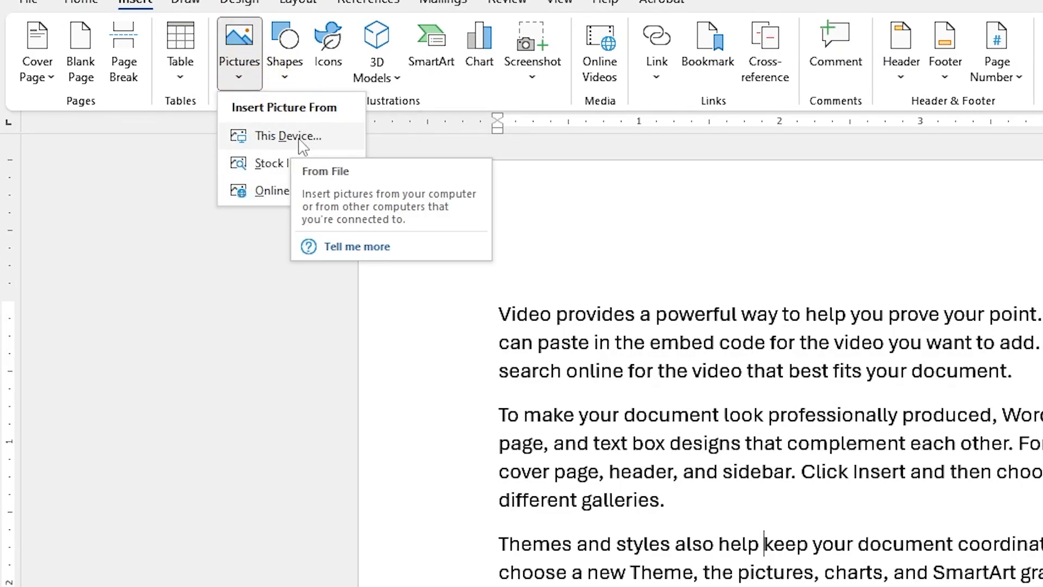
left_click(278, 198)
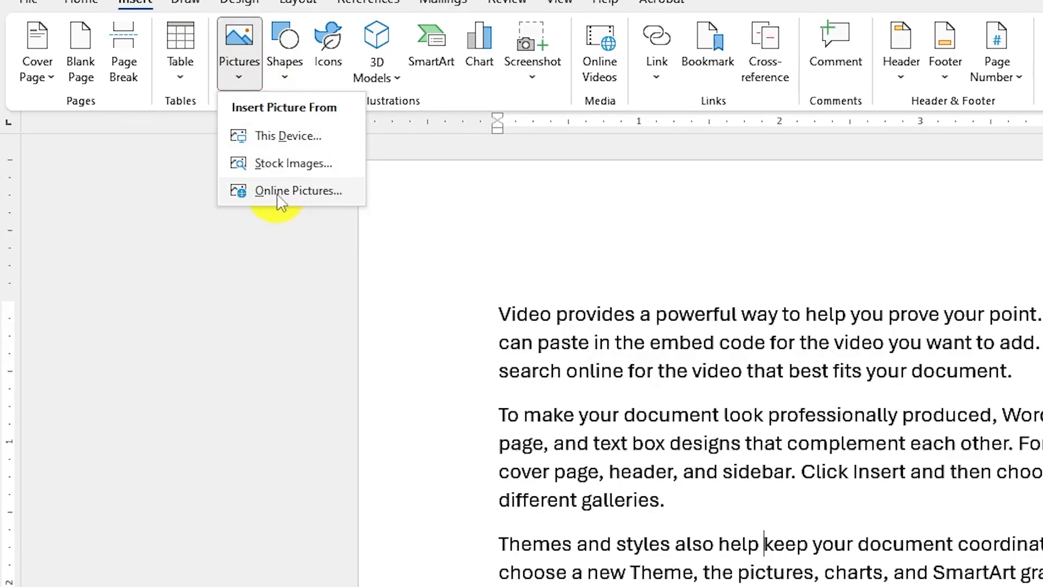
left_click(298, 136)
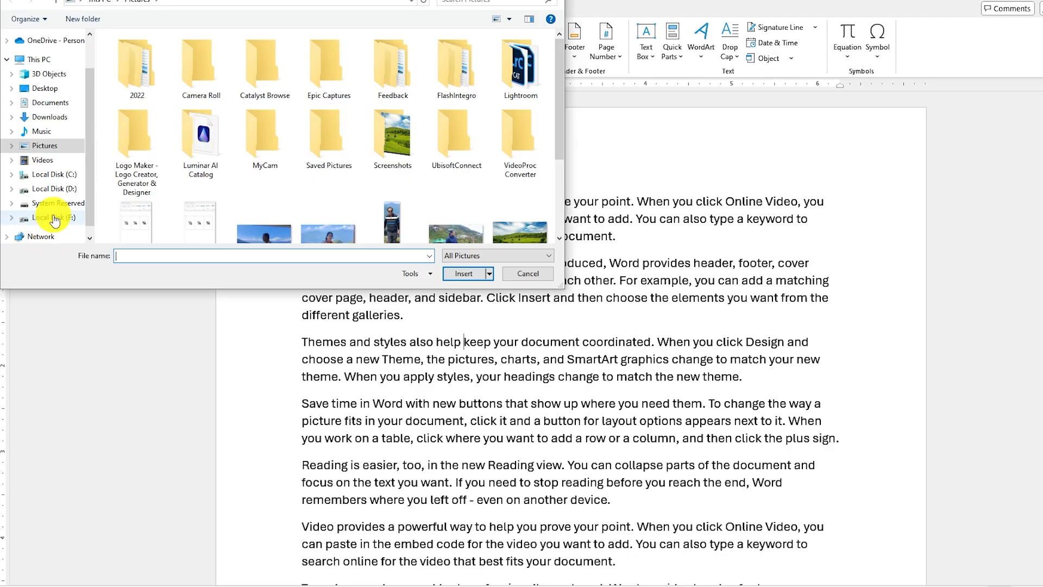
left_click(55, 218)
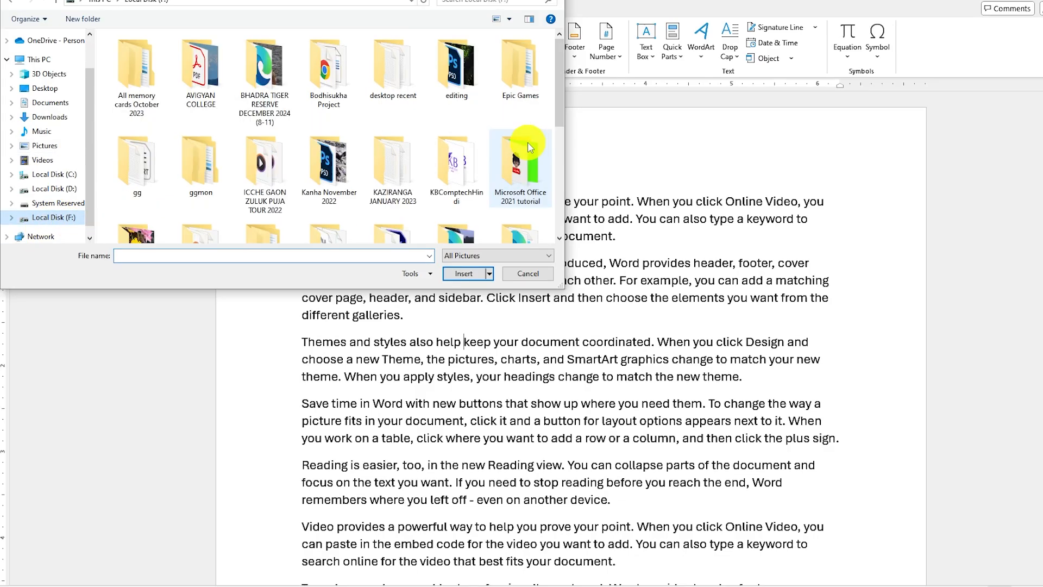
double_click(520, 174)
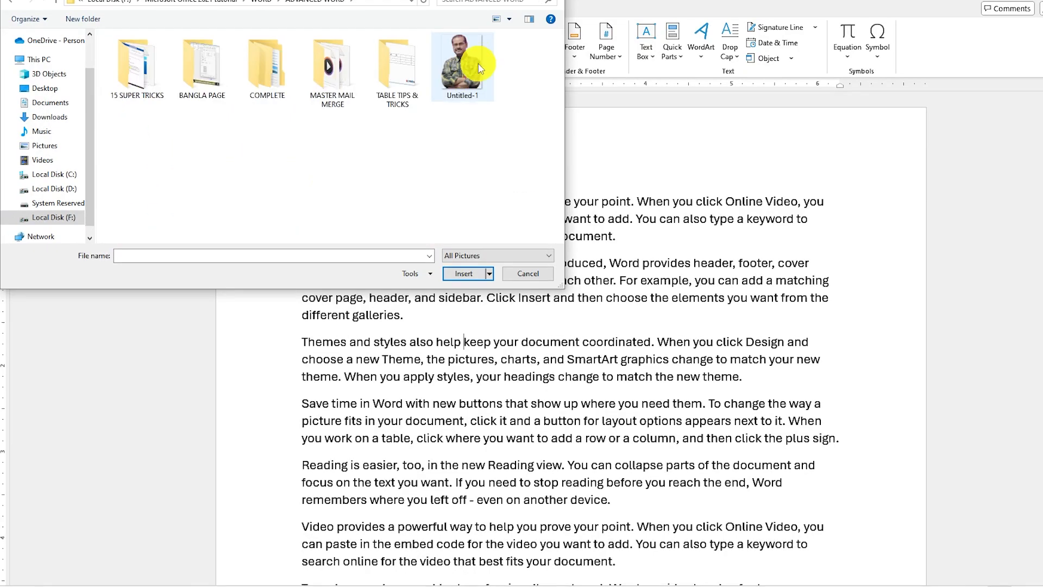
left_click(480, 68)
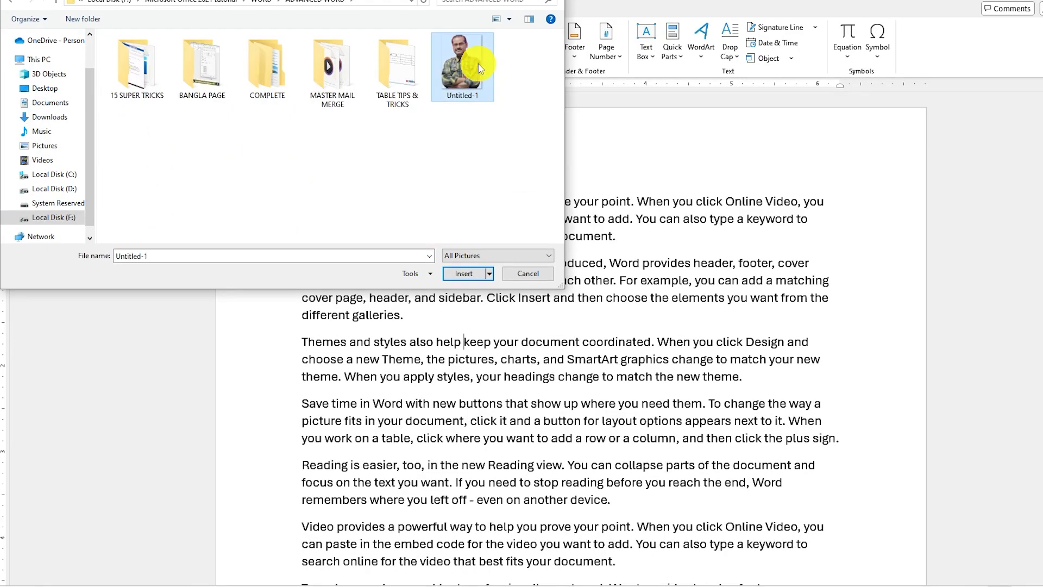
left_click(465, 279)
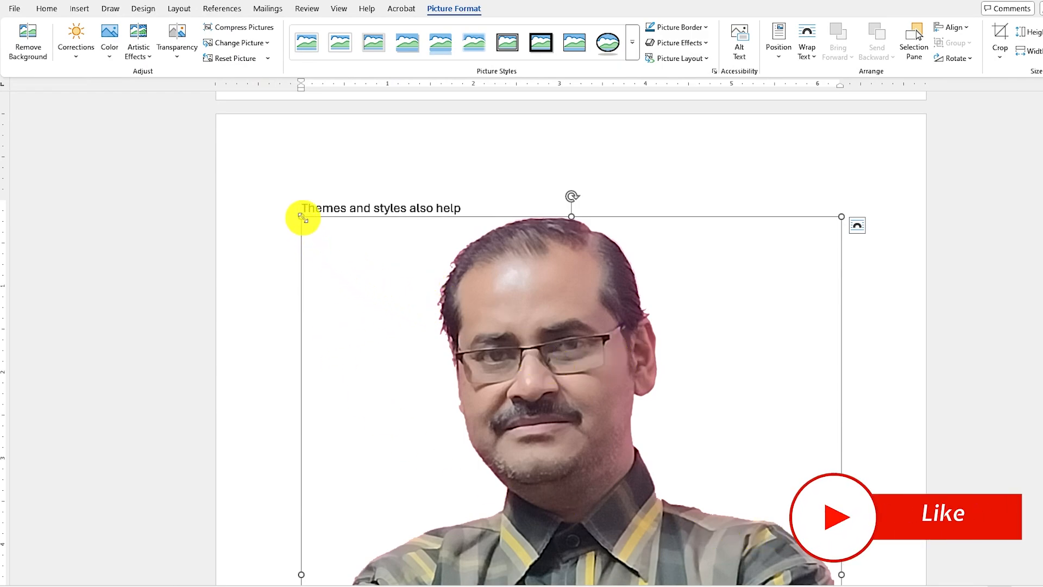
Scale the inserted portrait picture down proportionally to about 1.7 inches wide.
left_click_drag(303, 218, 735, 536)
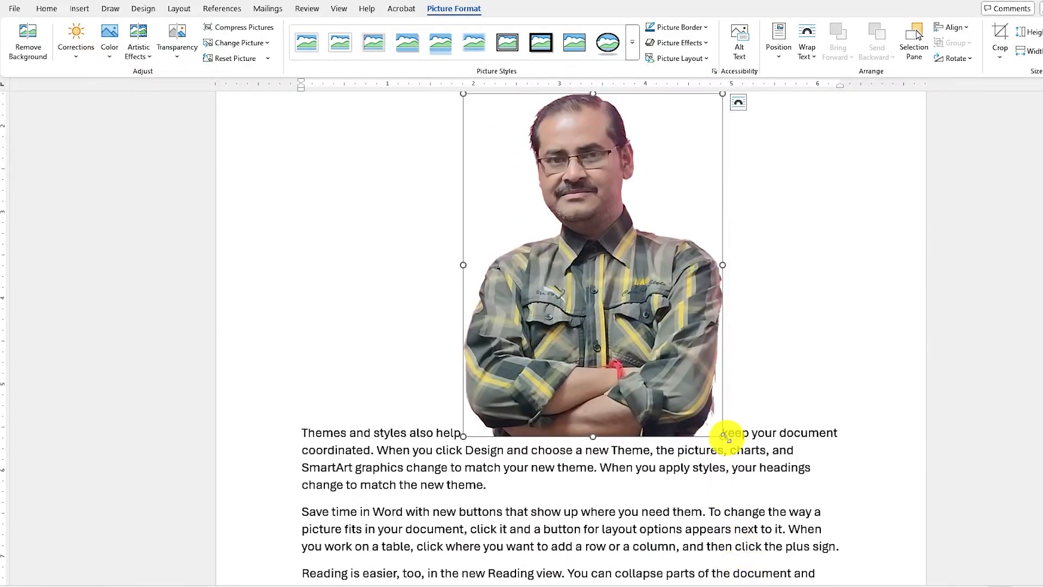
left_click_drag(724, 435, 606, 262)
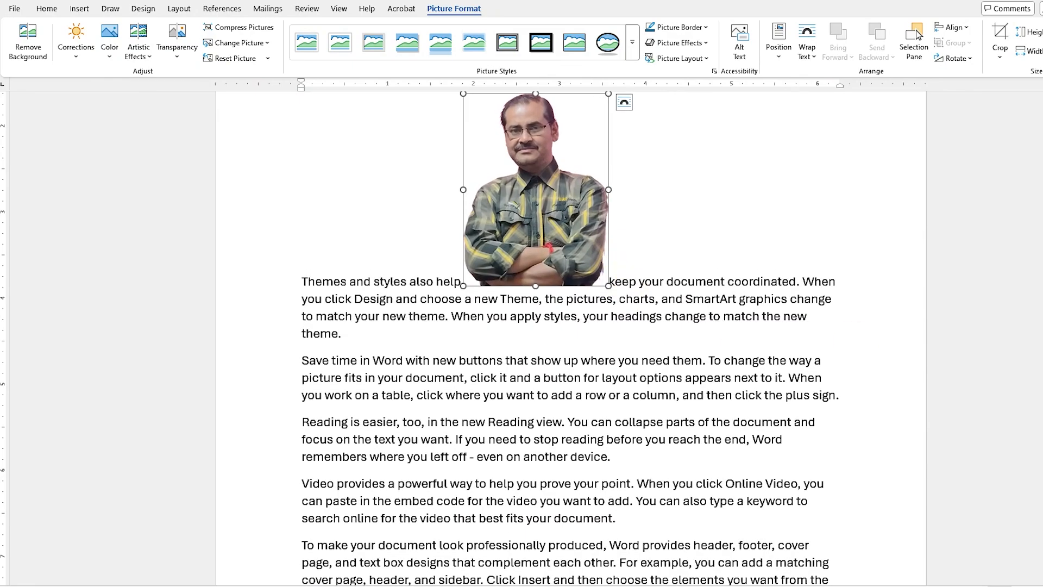
Apply Tight text wrapping to the portrait picture and move it slightly up and to the left within the body text.
scroll(547, 384, "up", 5)
left_click(464, 363)
left_click(584, 470)
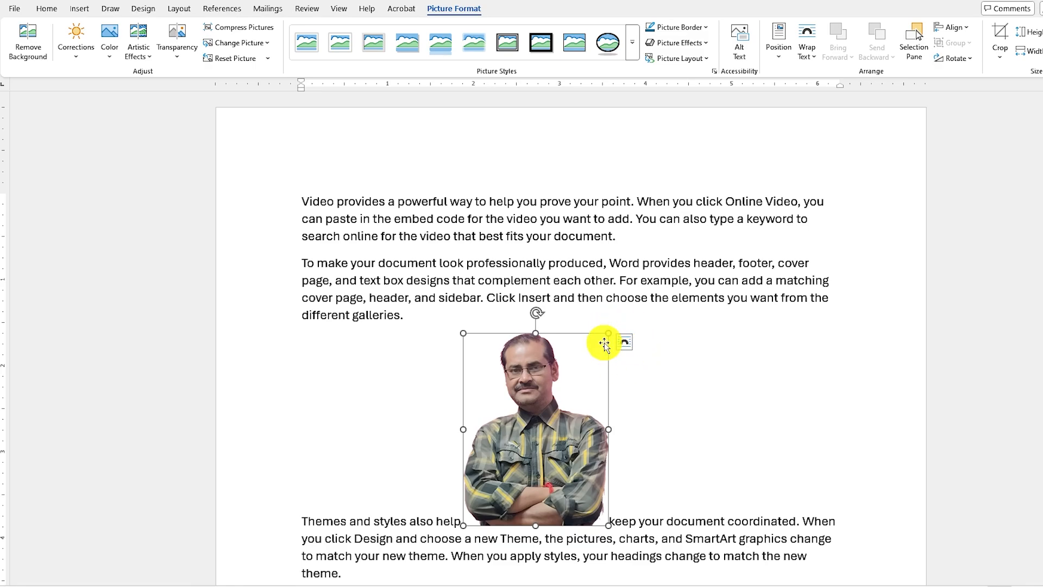
left_click(625, 343)
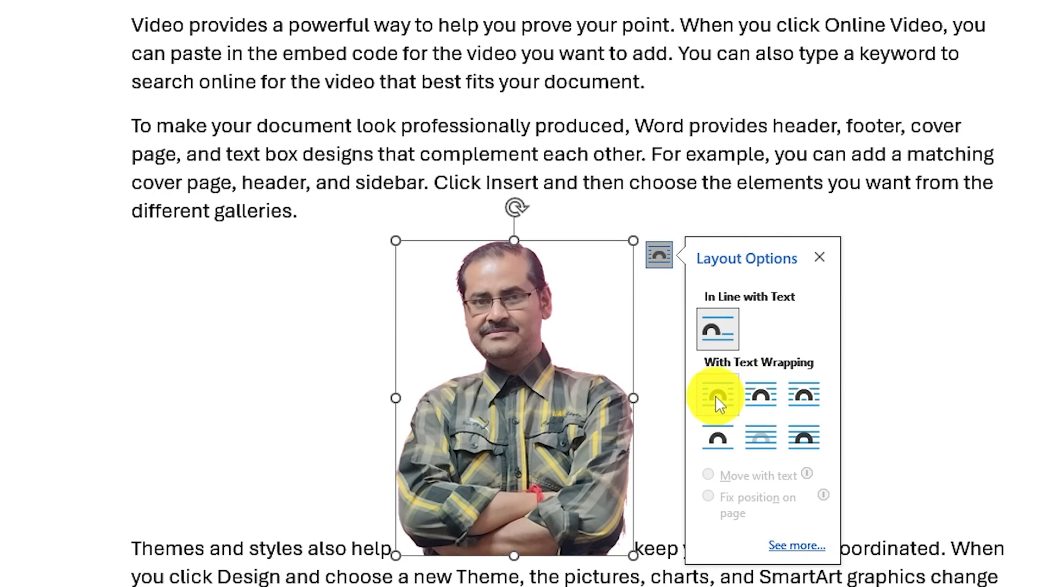
left_click(755, 395)
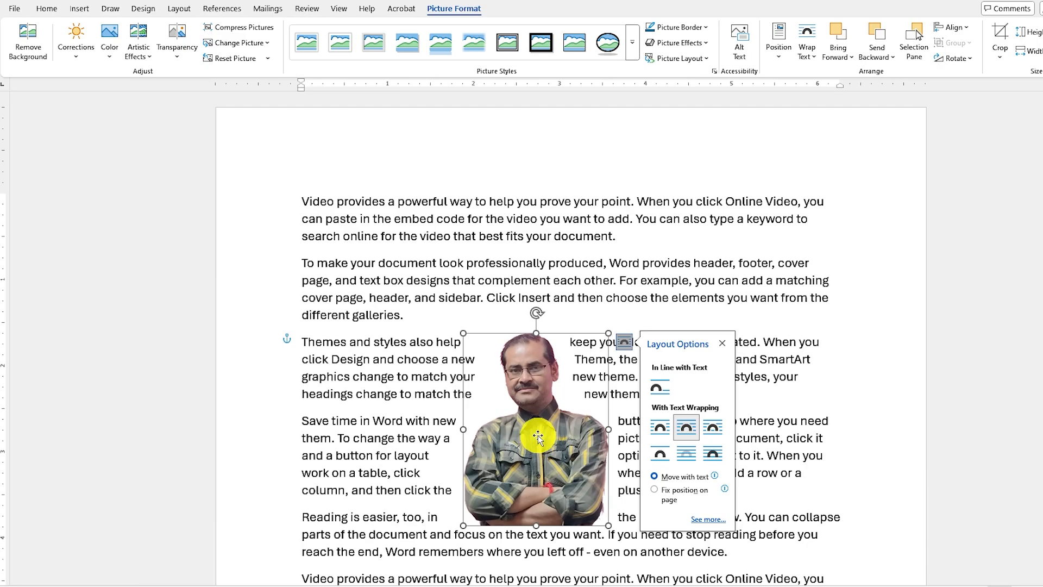
left_click_drag(537, 436, 494, 373)
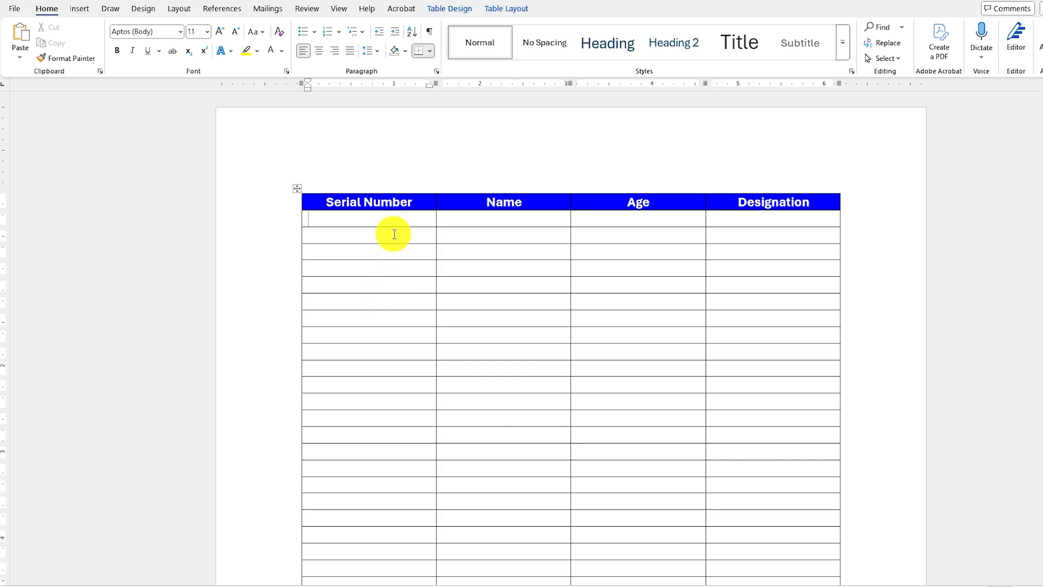
Display multiple pages of the table document at once.
left_click(339, 11)
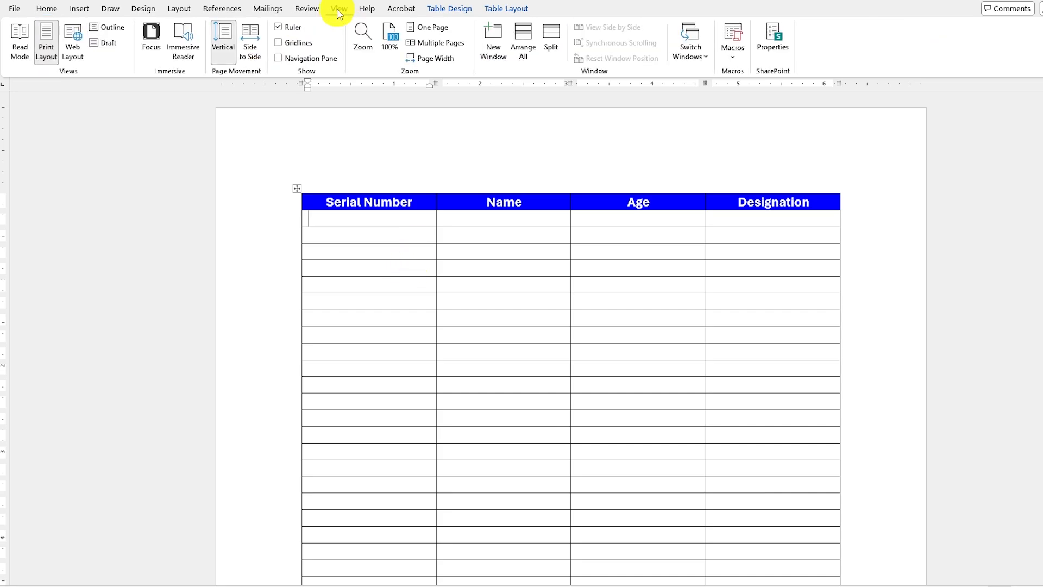
left_click(449, 46)
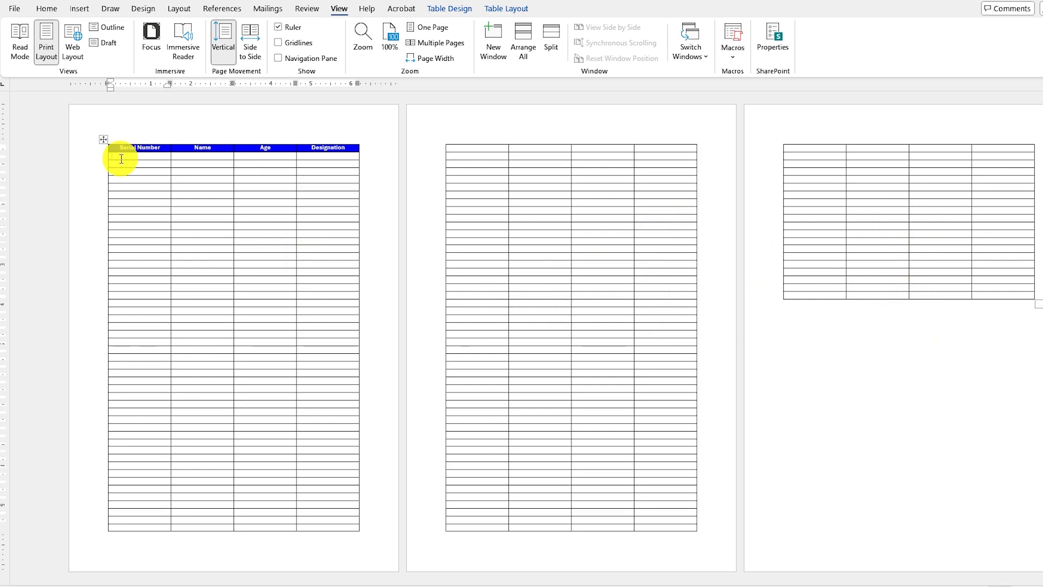
left_click_drag(121, 159, 161, 504)
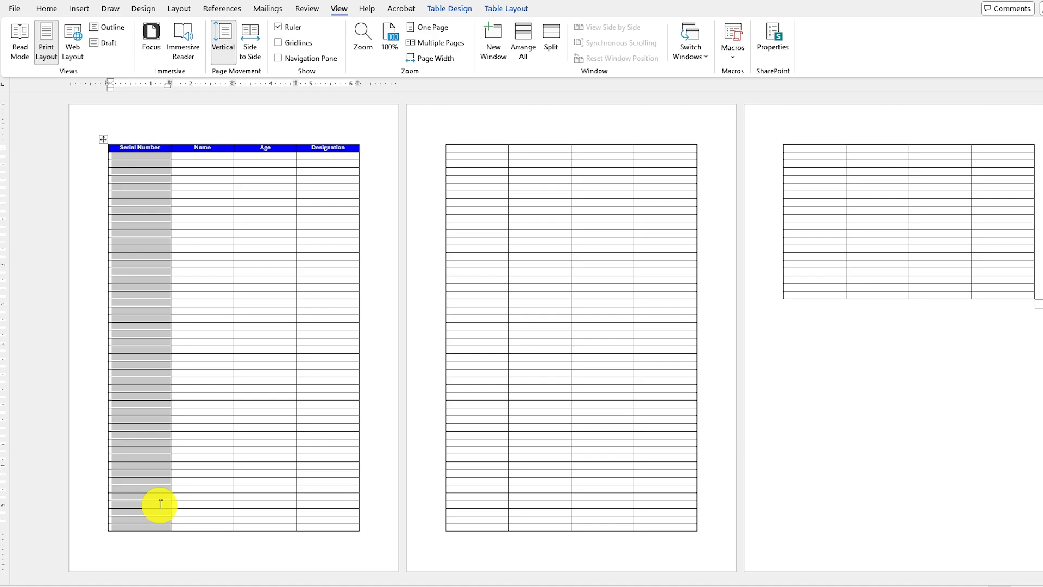
left_click(134, 175)
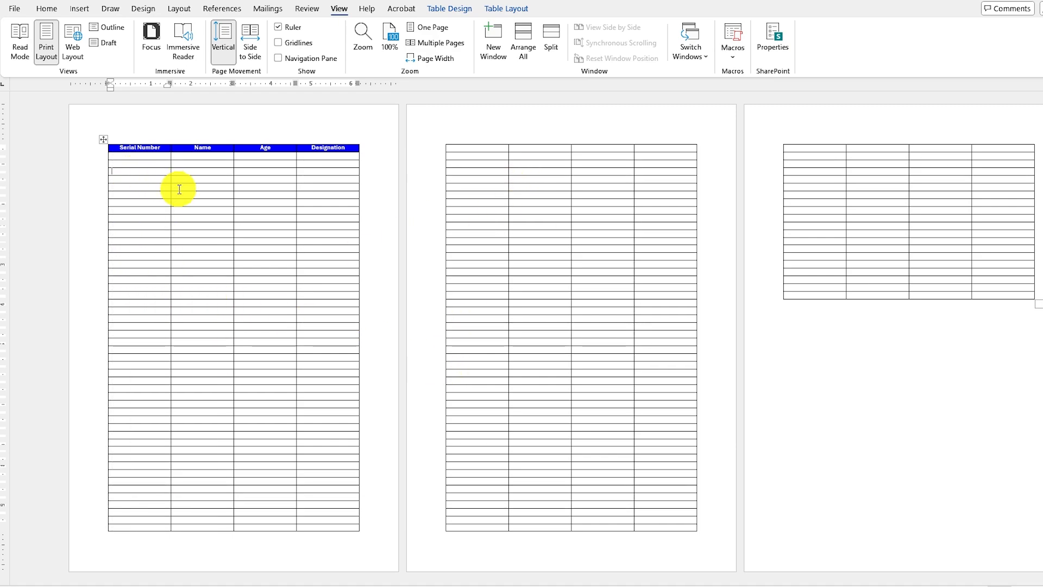
left_click(140, 159)
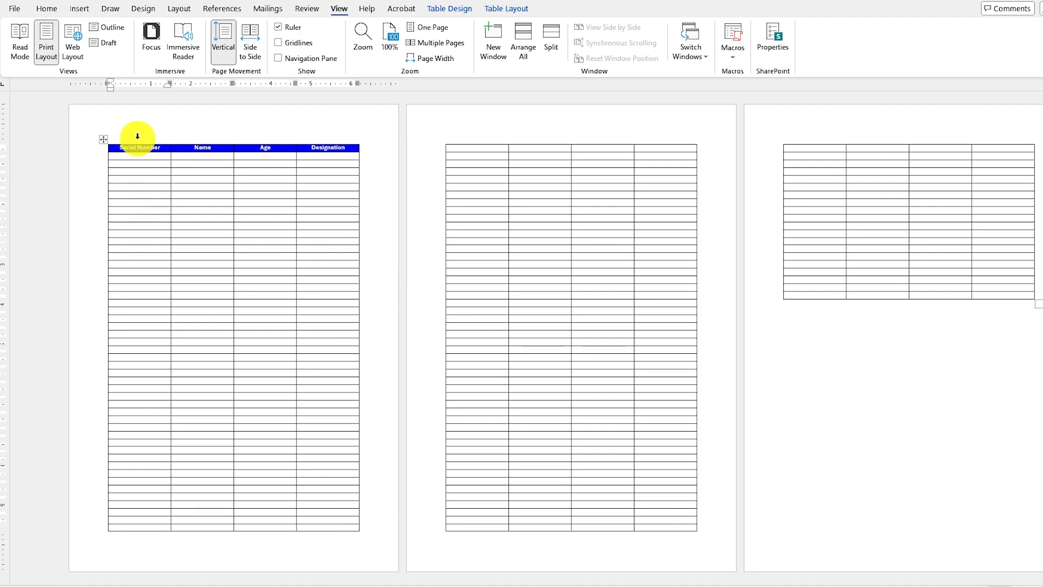
Apply the 1. 2. 3. numbering format to the entire Serial Number column across all pages of the table.
left_click(137, 135)
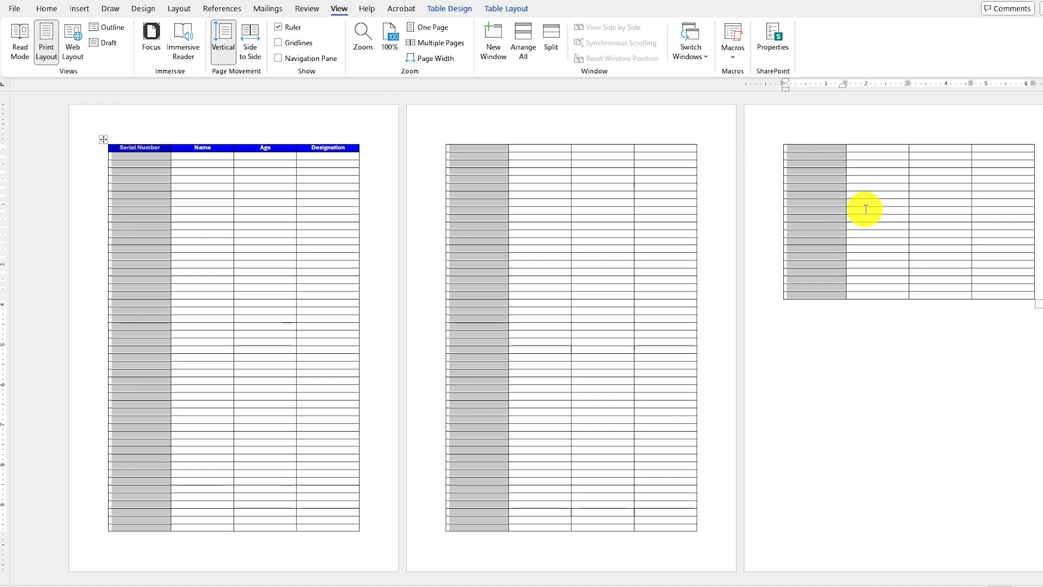
left_click(53, 12)
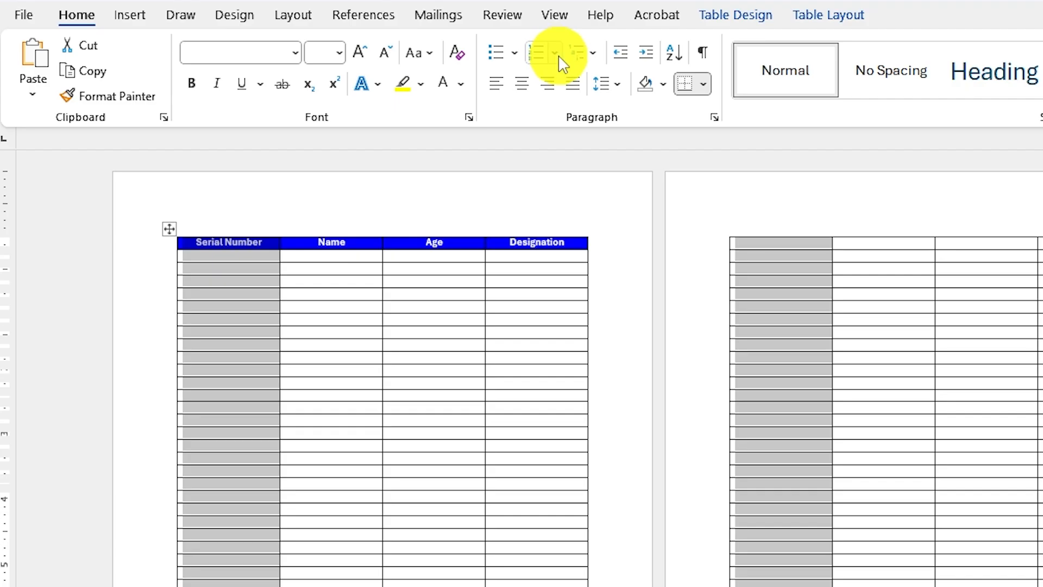
left_click(555, 52)
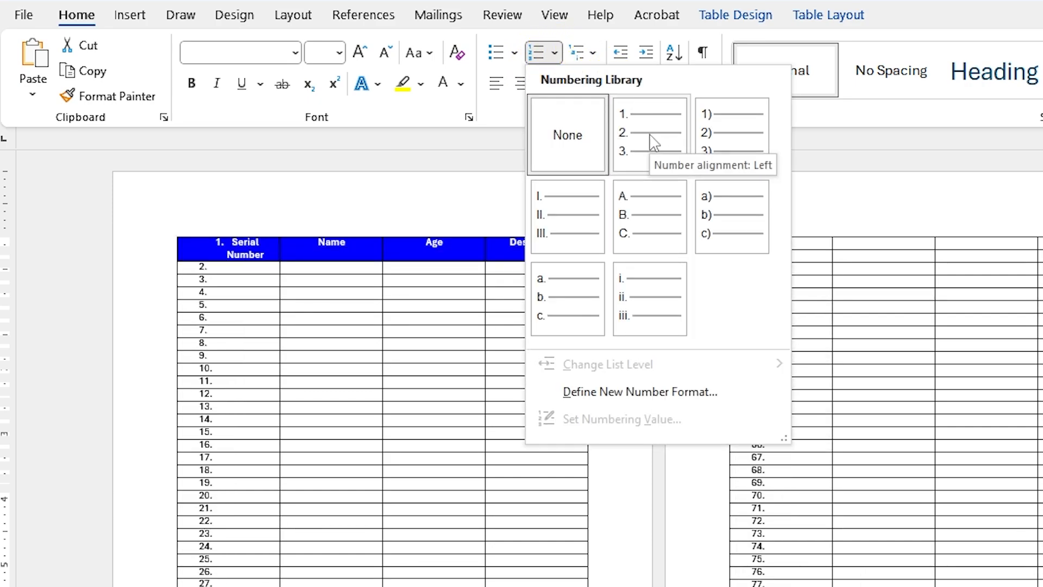
left_click(664, 145)
left_click(152, 175)
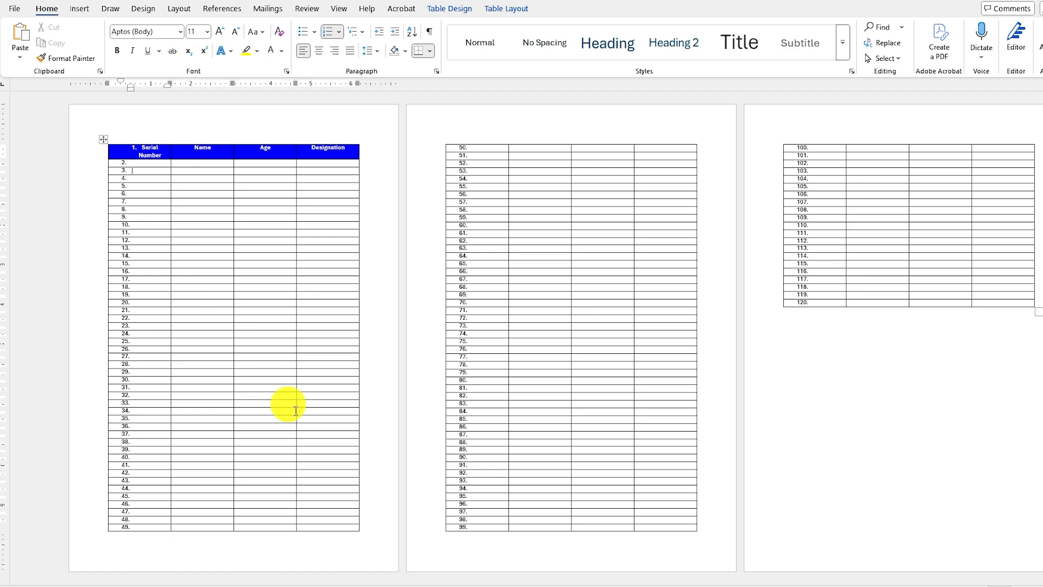
Return to a single-page view and remove the numbering from the table's header row.
left_click(338, 8)
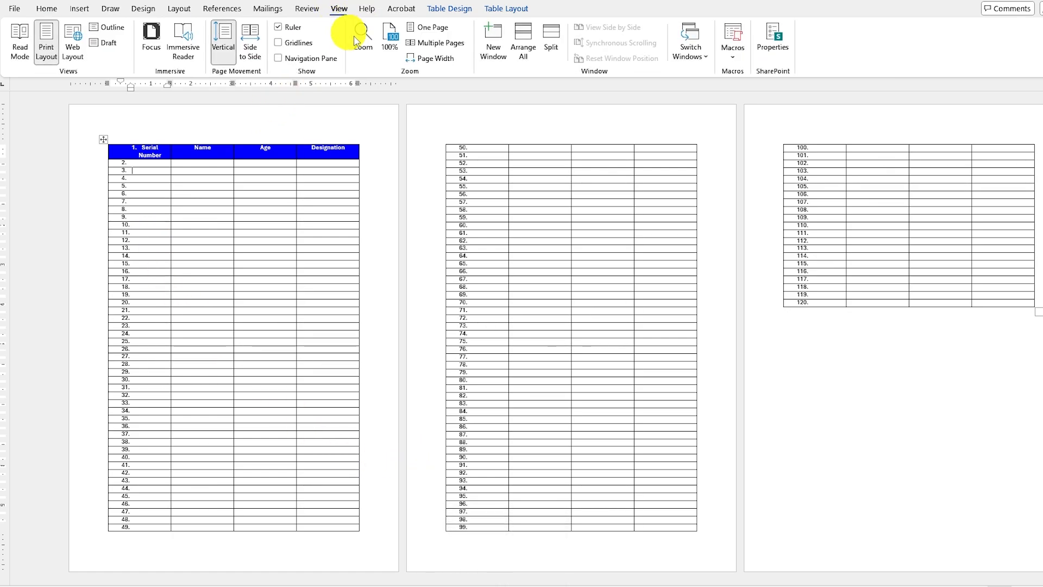
left_click(433, 27)
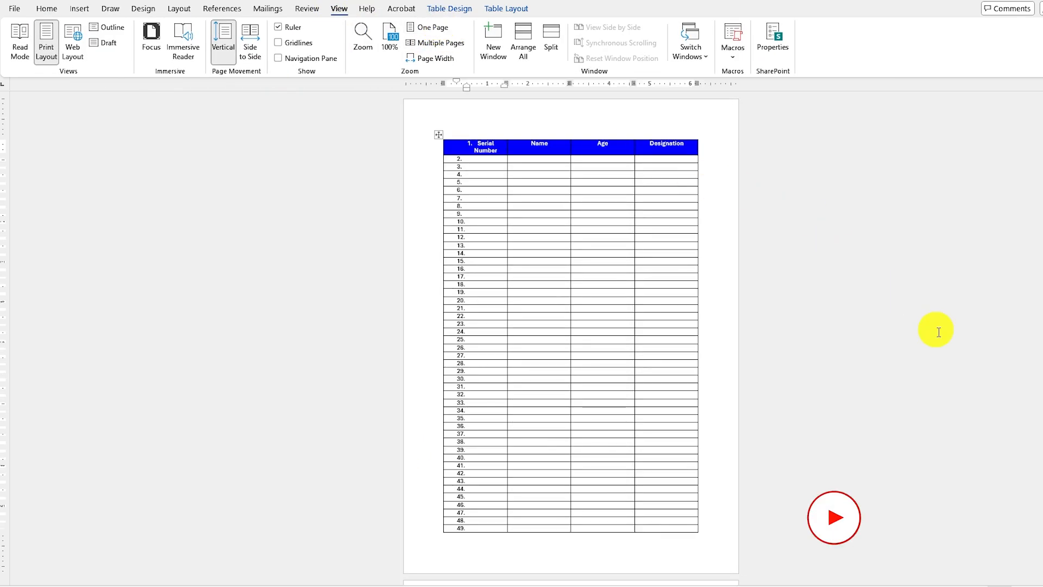
scroll(571, 337, "up", 3)
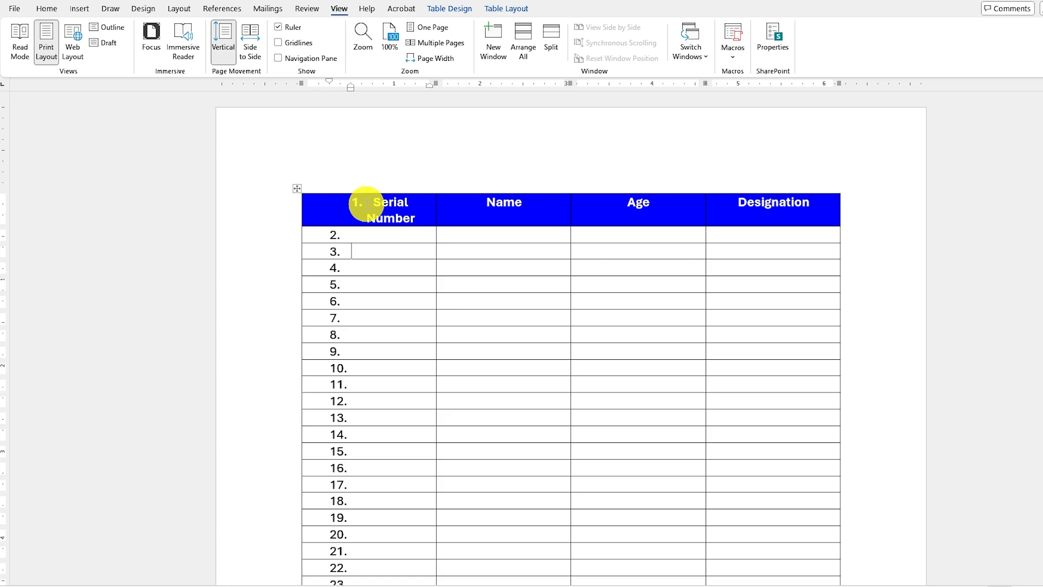
left_click_drag(368, 205, 784, 215)
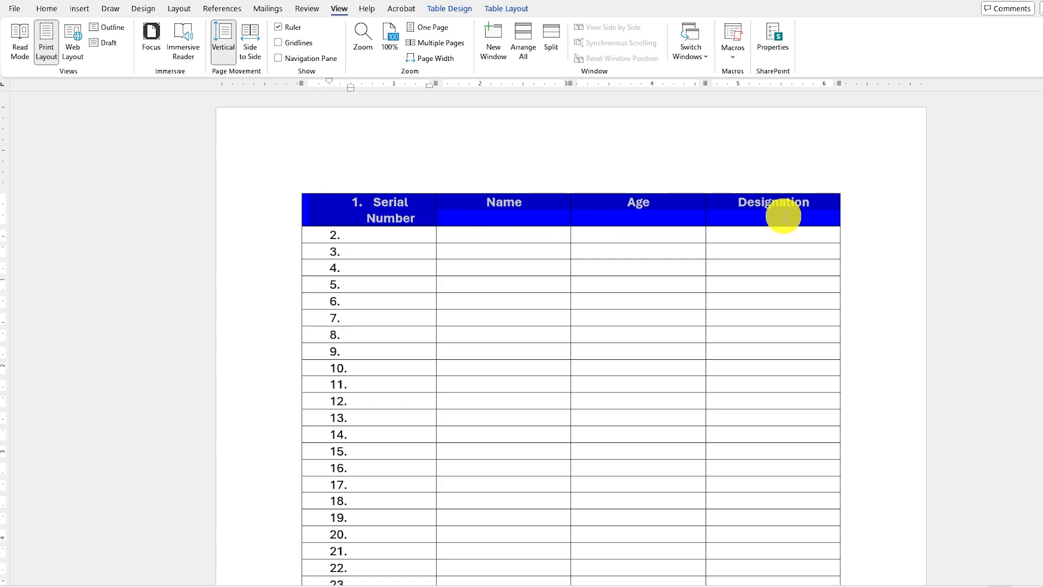
left_click(47, 9)
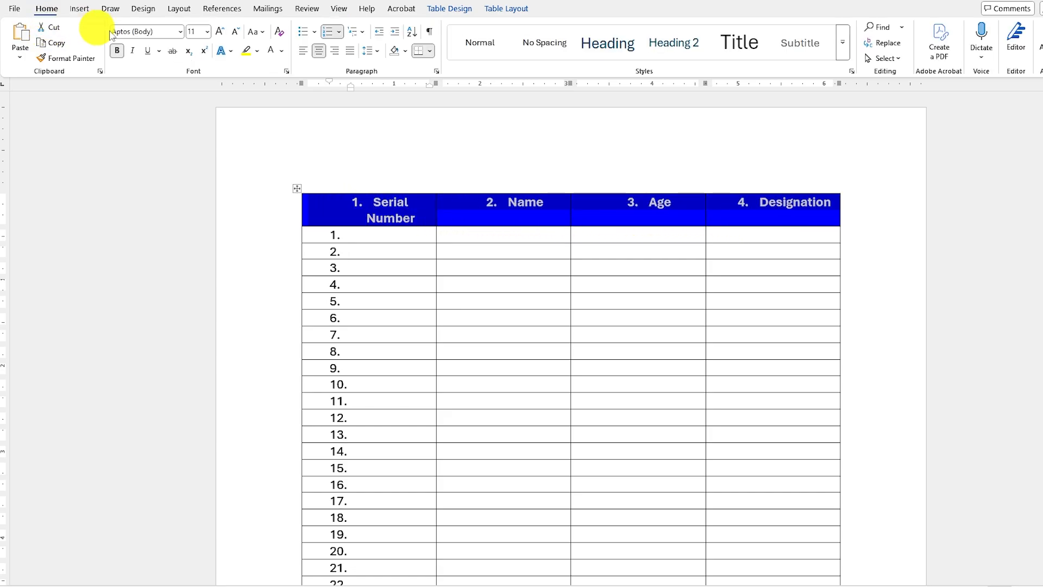
left_click(341, 35)
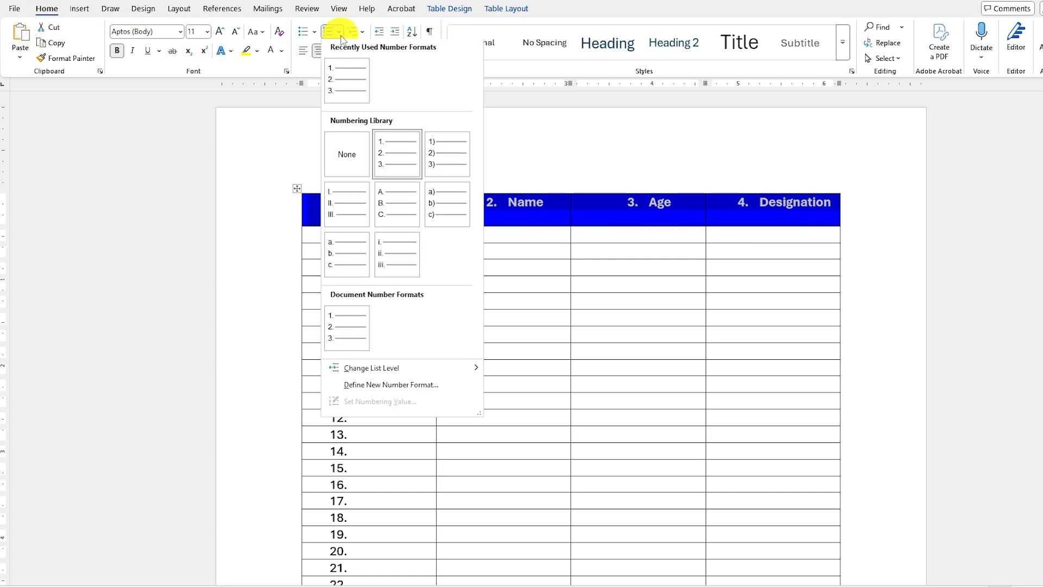
left_click(354, 162)
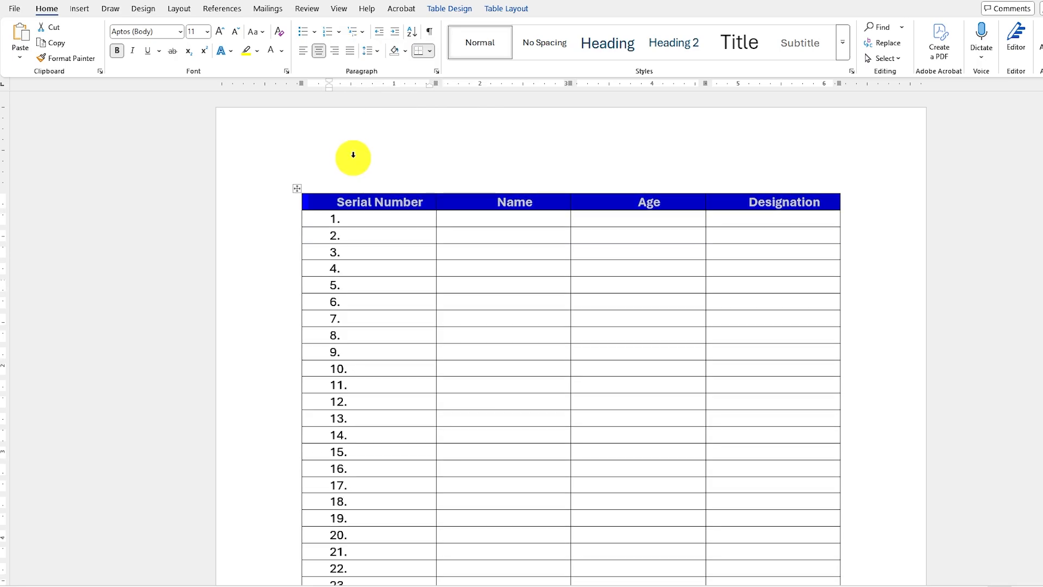
left_click(339, 208)
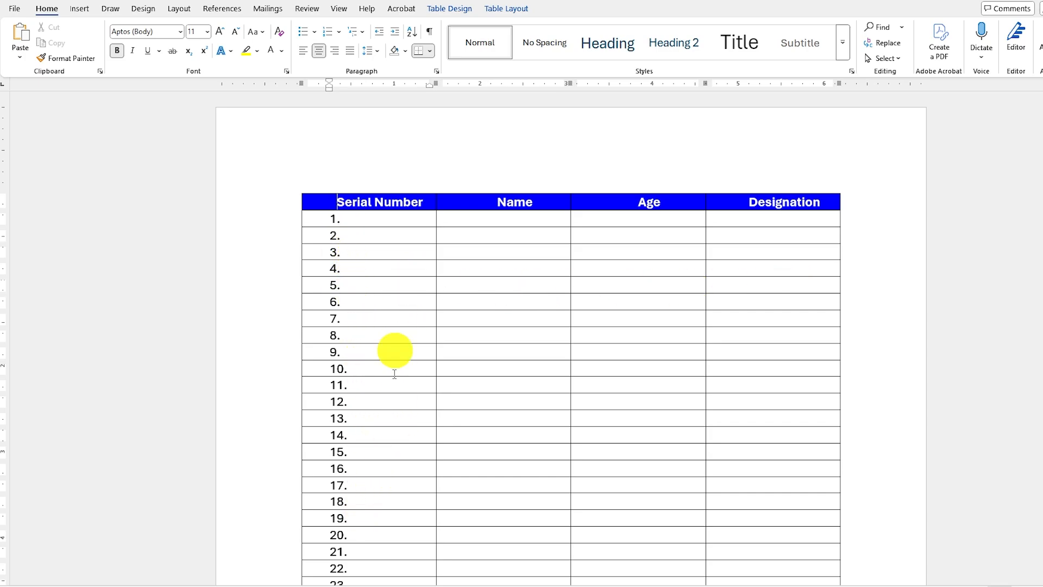
Make the table's header row, from Serial Number to Designation, repeat at the start of every page.
scroll(570, 337, "down", 20)
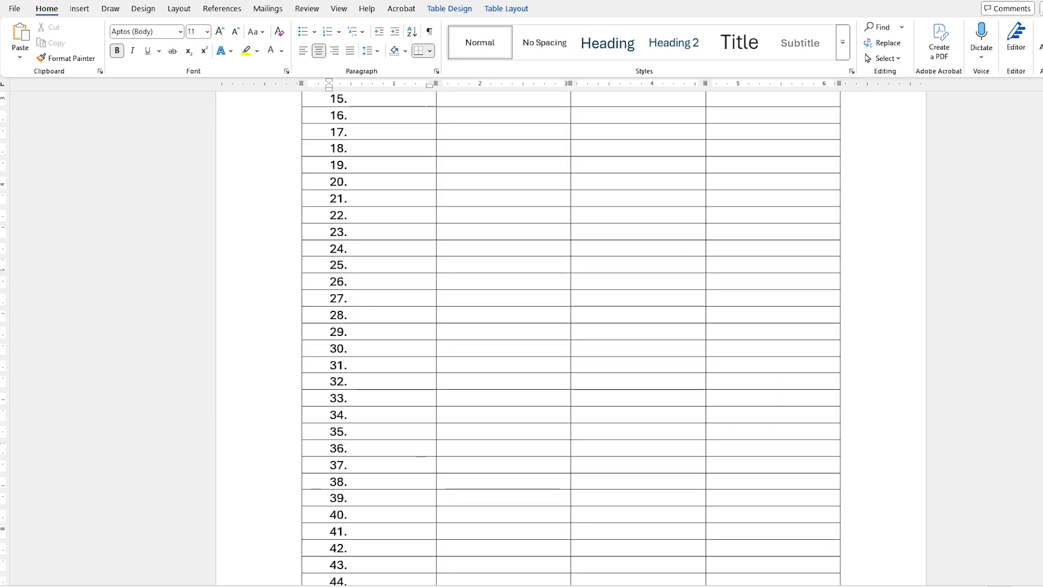
scroll(570, 336, "down", 7)
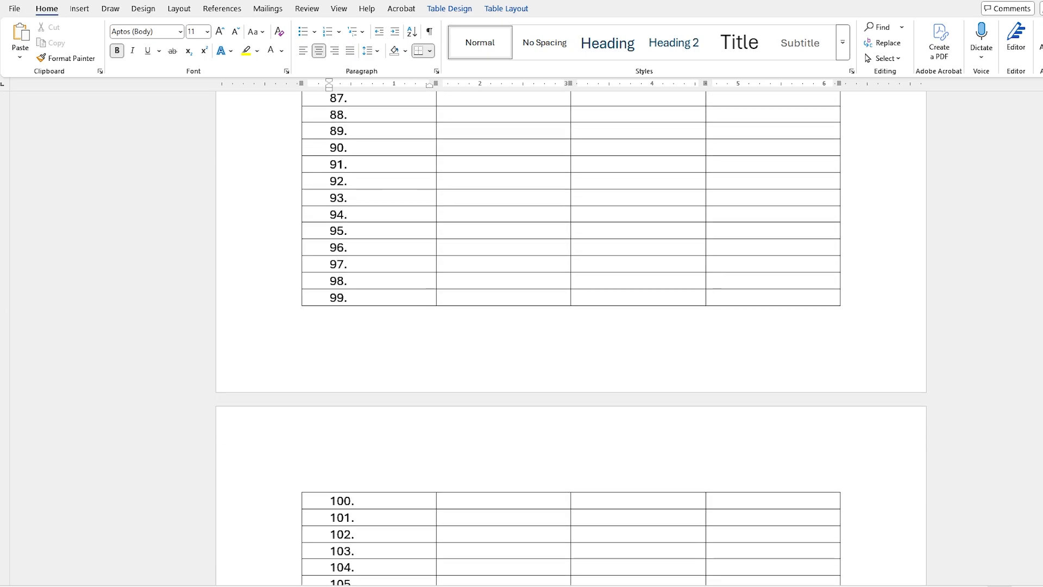
key("ctrl+Home")
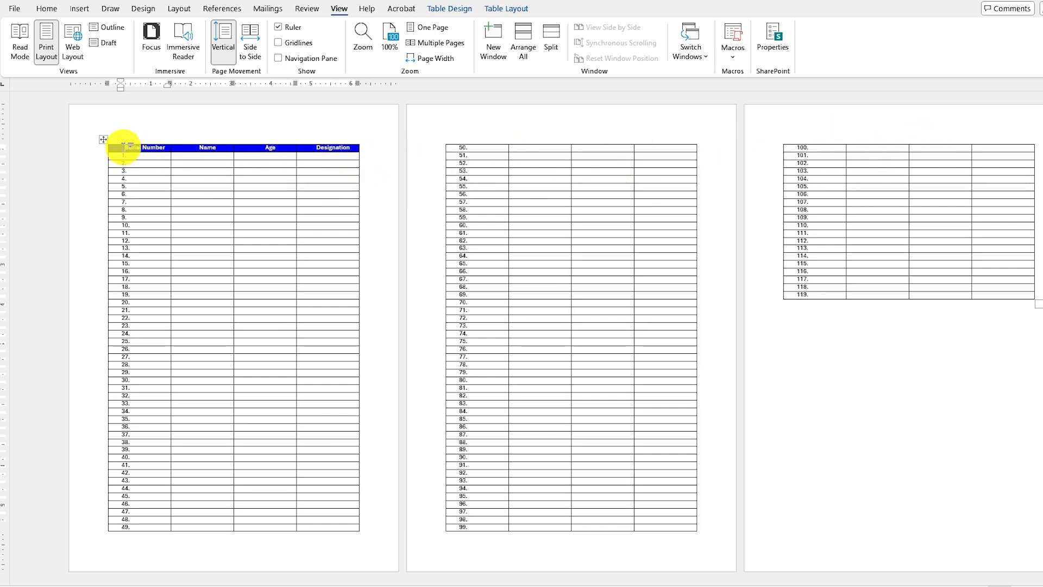
left_click_drag(336, 149, 336, 150)
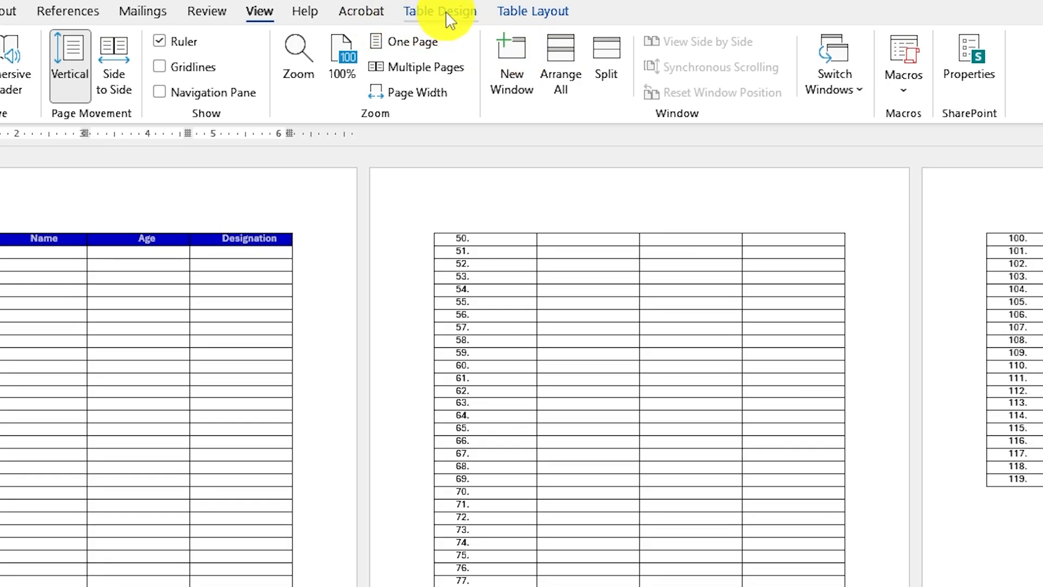
left_click(540, 16)
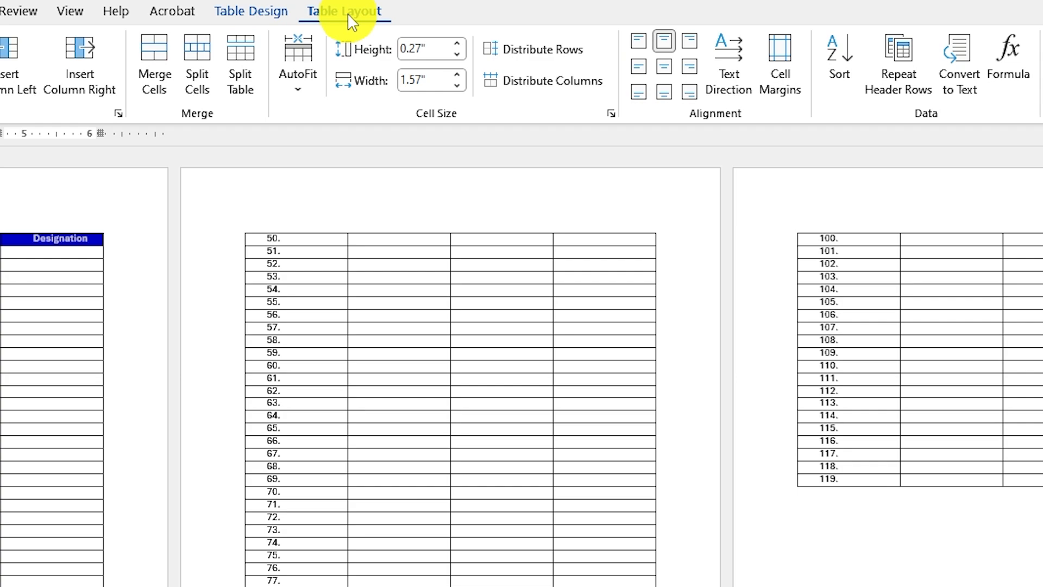
left_click(904, 74)
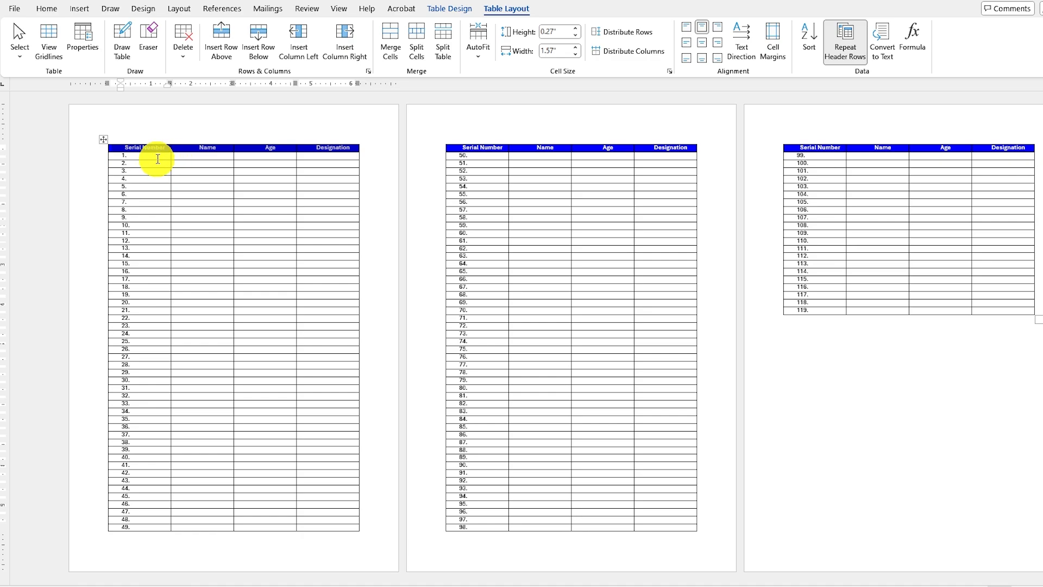
left_click(157, 158)
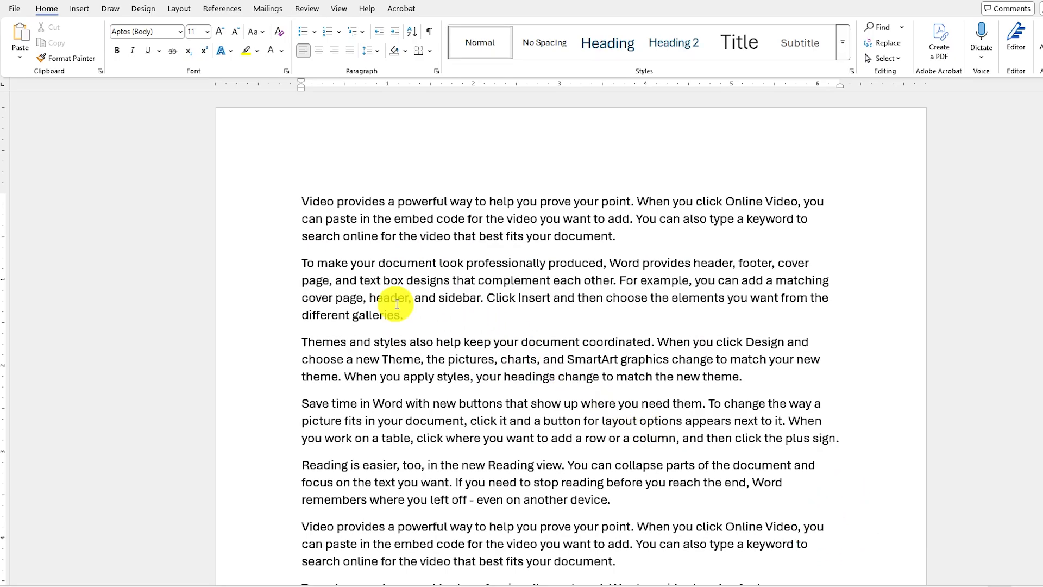
Draw a text box about 2.3 inches wide over the first three paragraphs and set its text wrapping to Square.
left_click(79, 9)
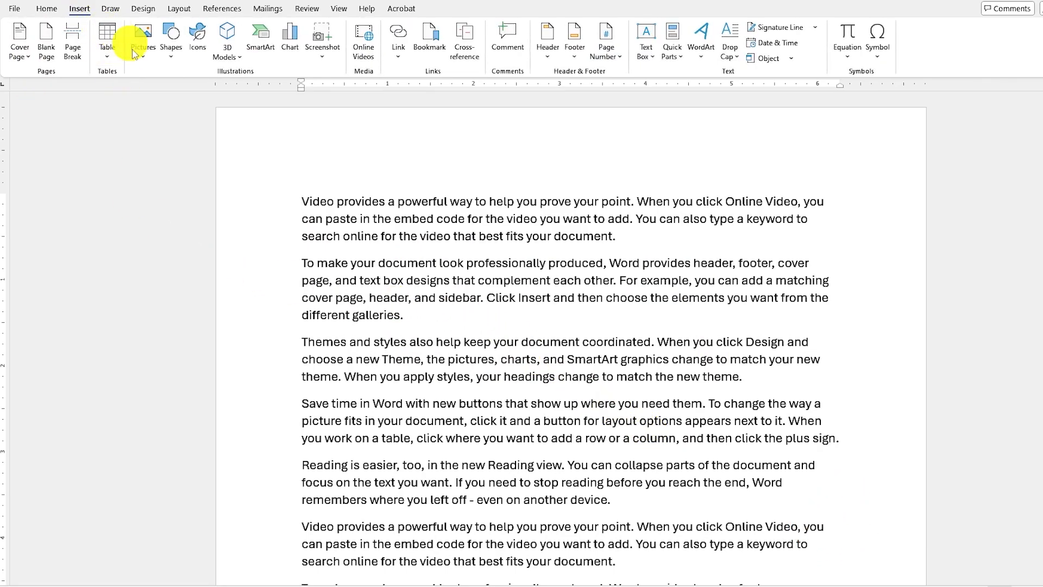
left_click(46, 8)
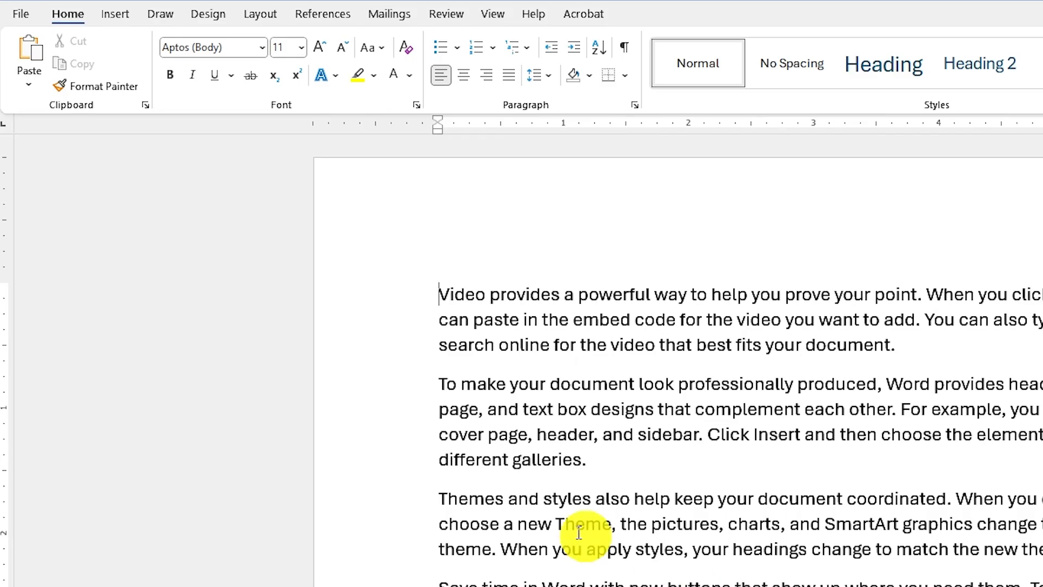
left_click(115, 15)
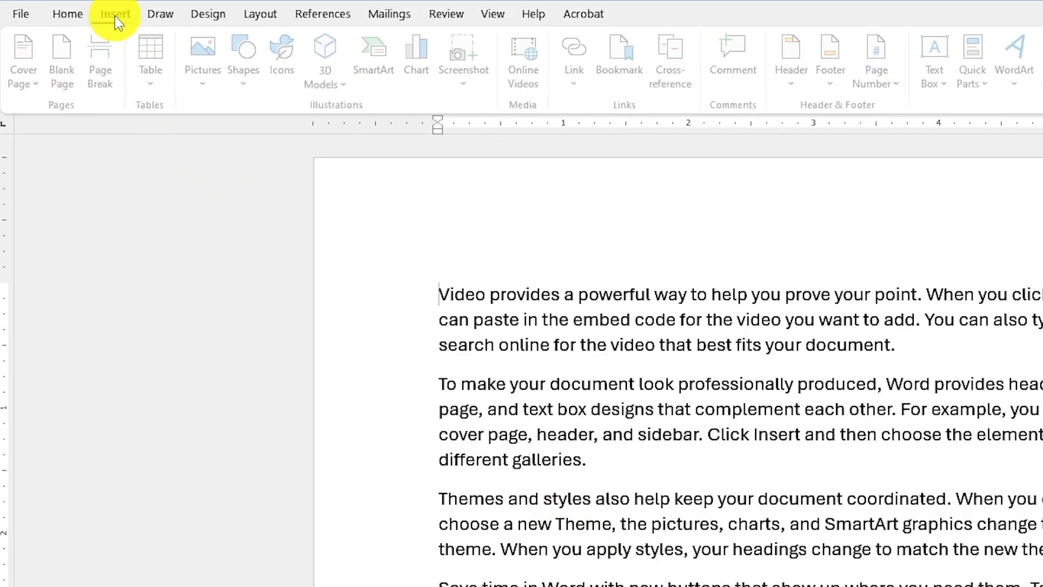
left_click(251, 83)
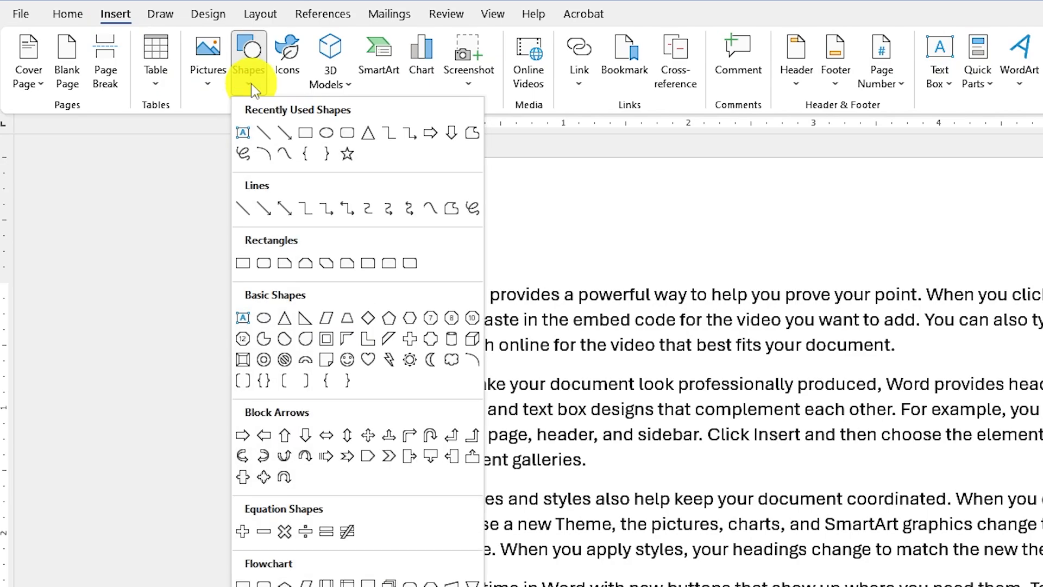
left_click(243, 133)
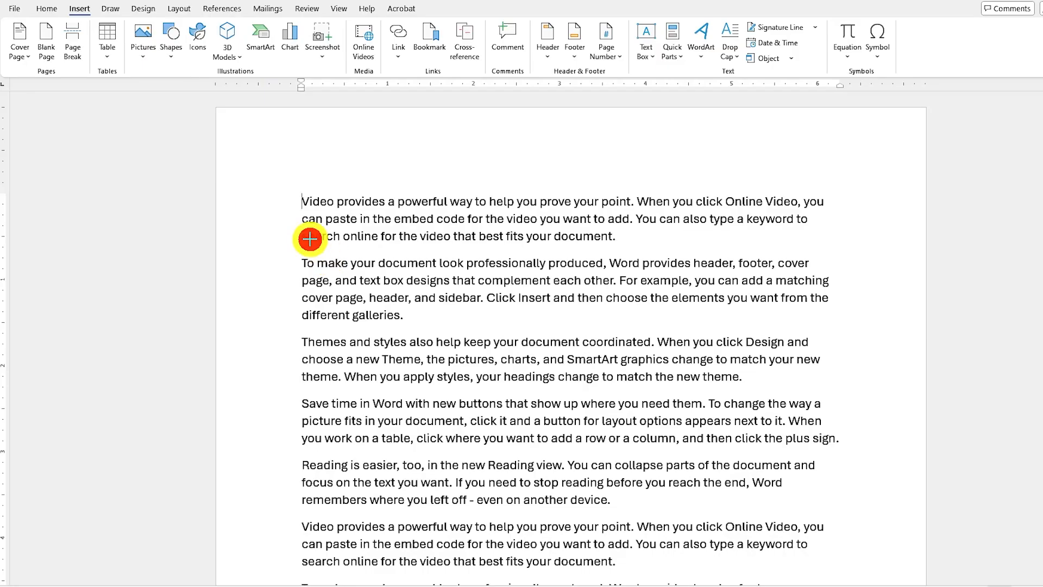
left_click_drag(310, 239, 510, 390)
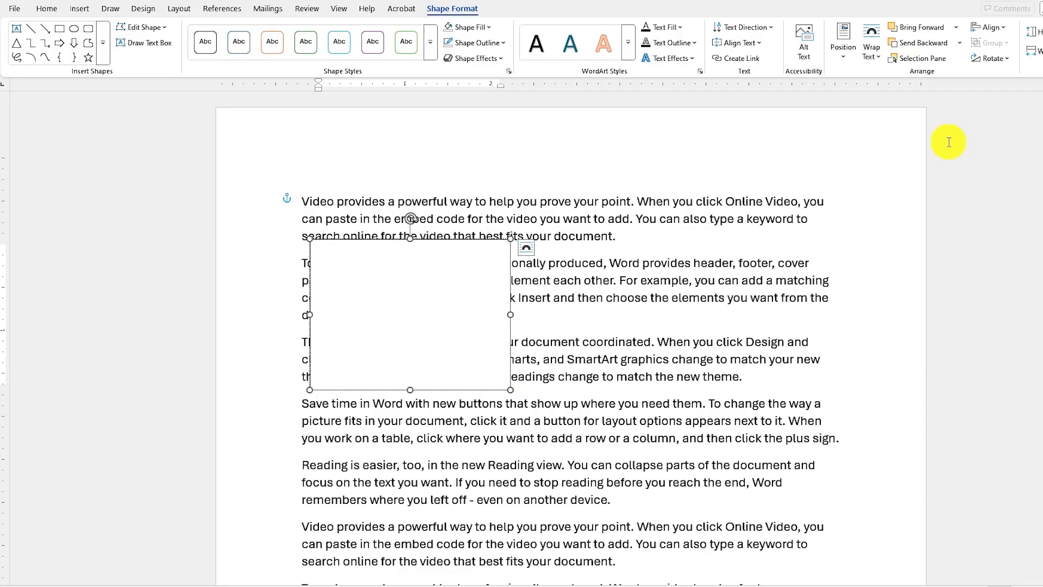
left_click(878, 59)
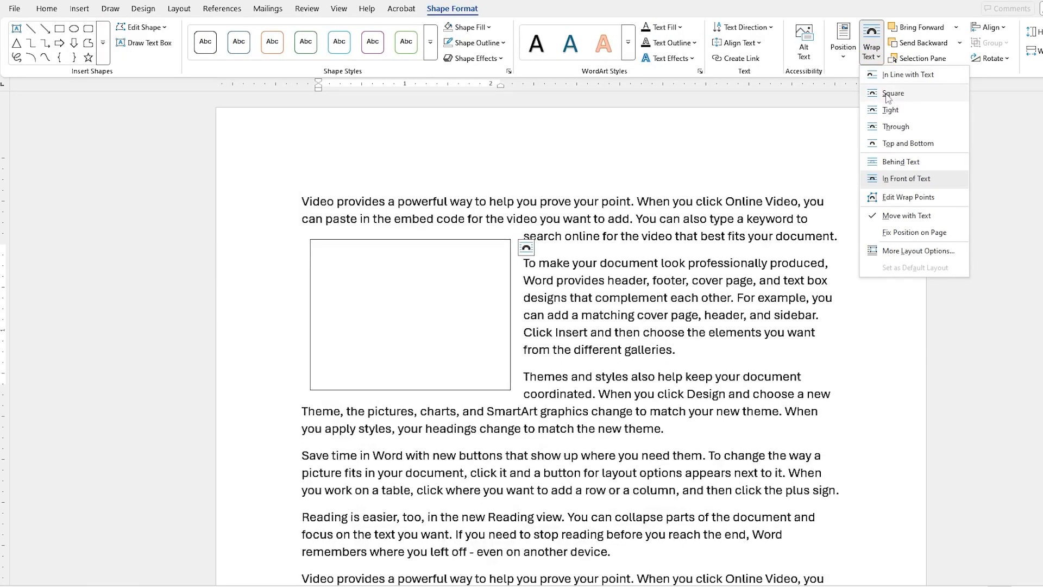
left_click(891, 93)
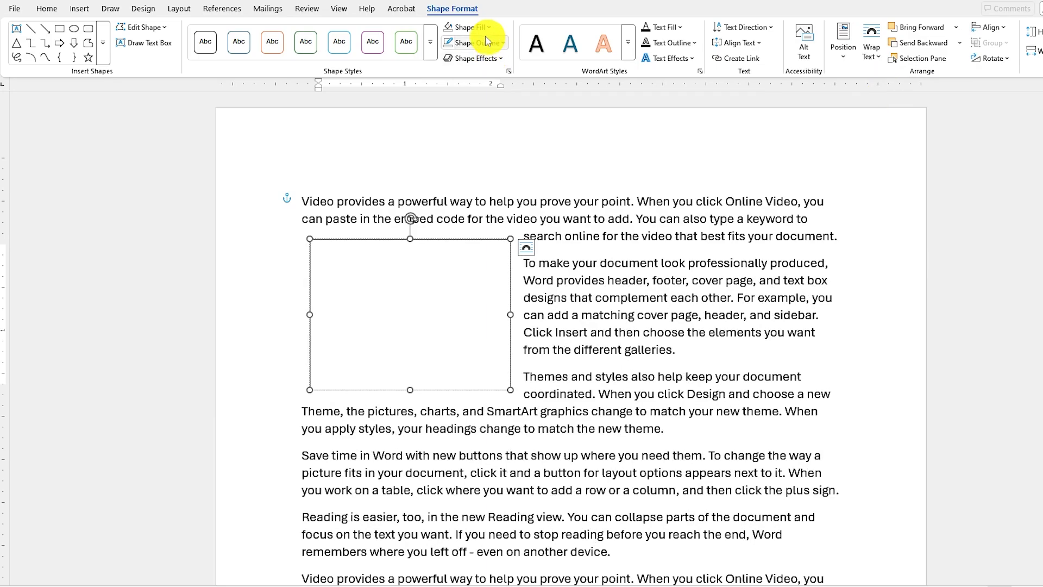
Remove the text box's outline and insert a table of four columns and six rows inside it.
left_click(502, 42)
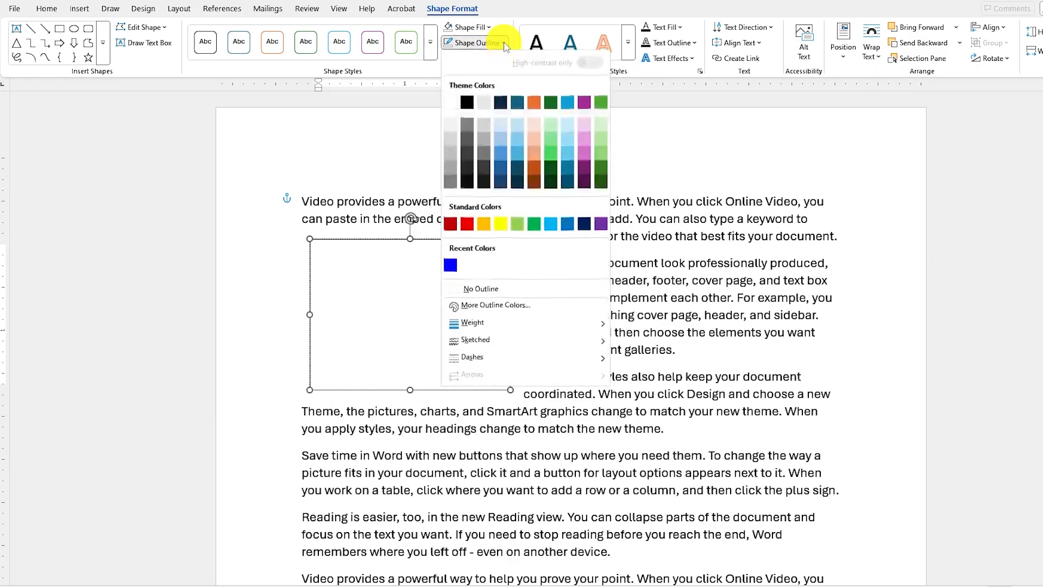
left_click(478, 288)
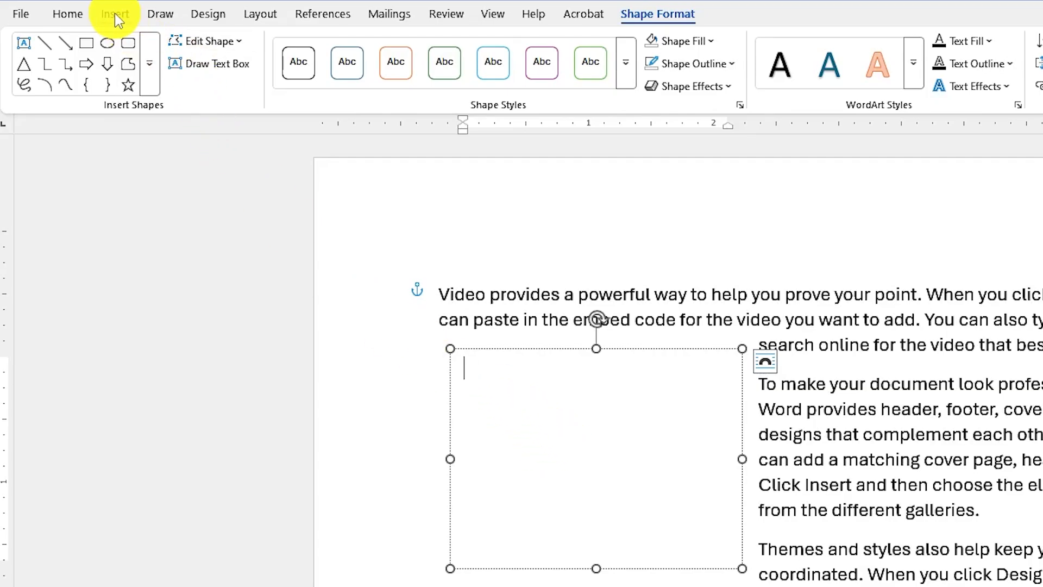
left_click(116, 13)
left_click(156, 81)
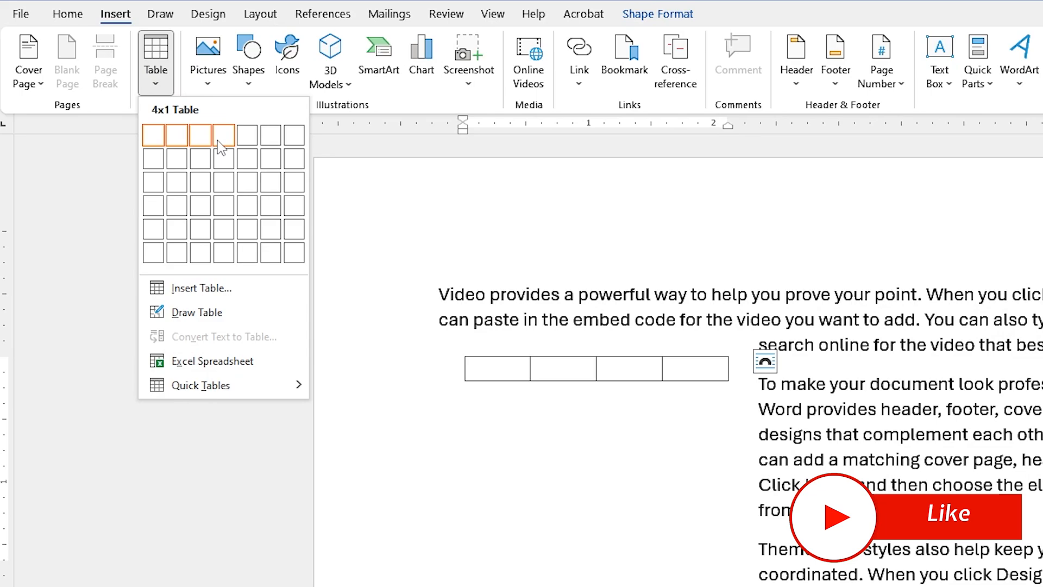
left_click(226, 248)
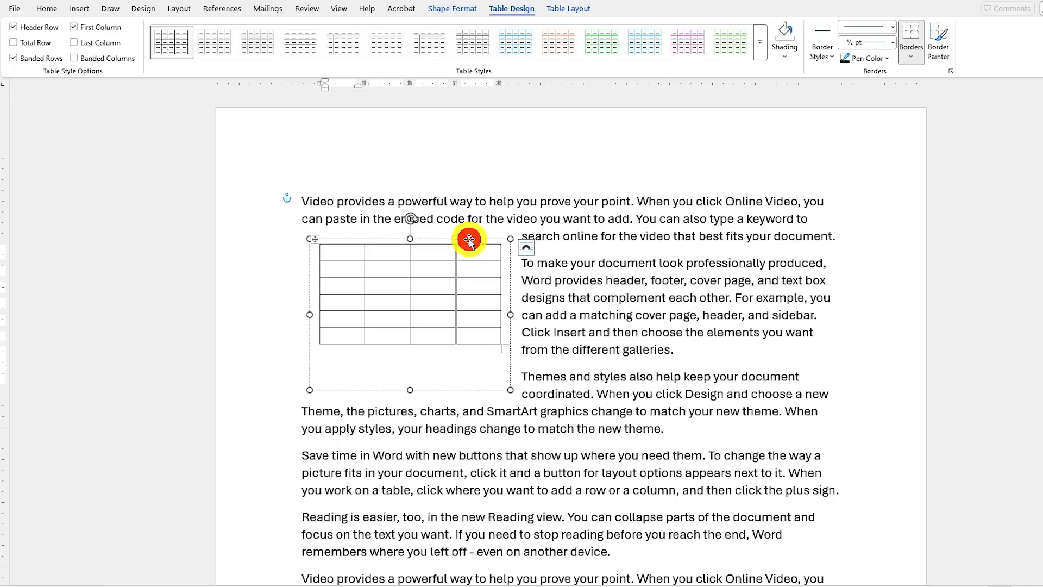
Move the text box with the table to the right side of the paragraphs and shorten it to about 1.4 inches high.
left_click(469, 240)
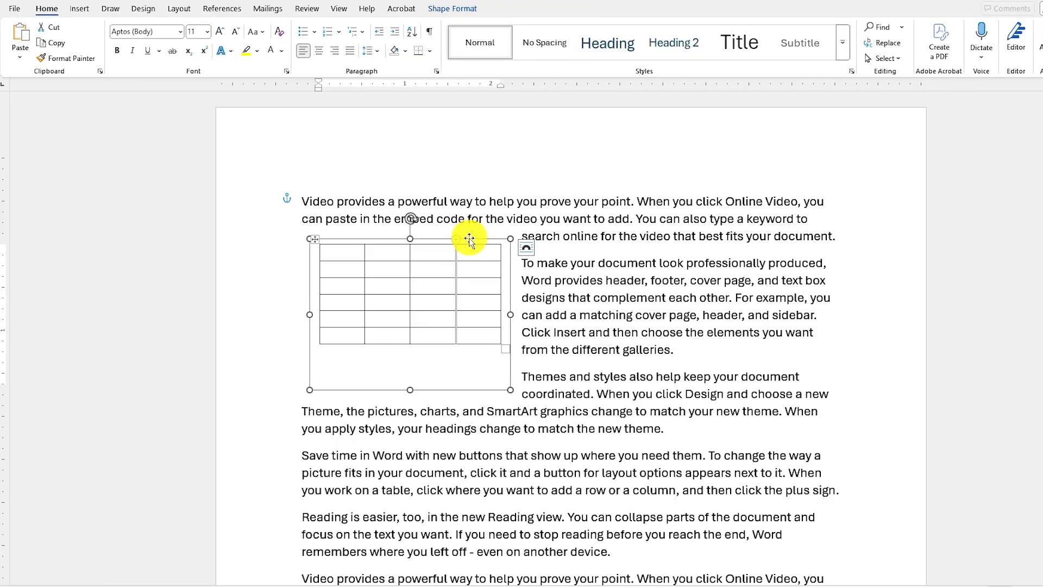
left_click_drag(469, 238, 752, 240)
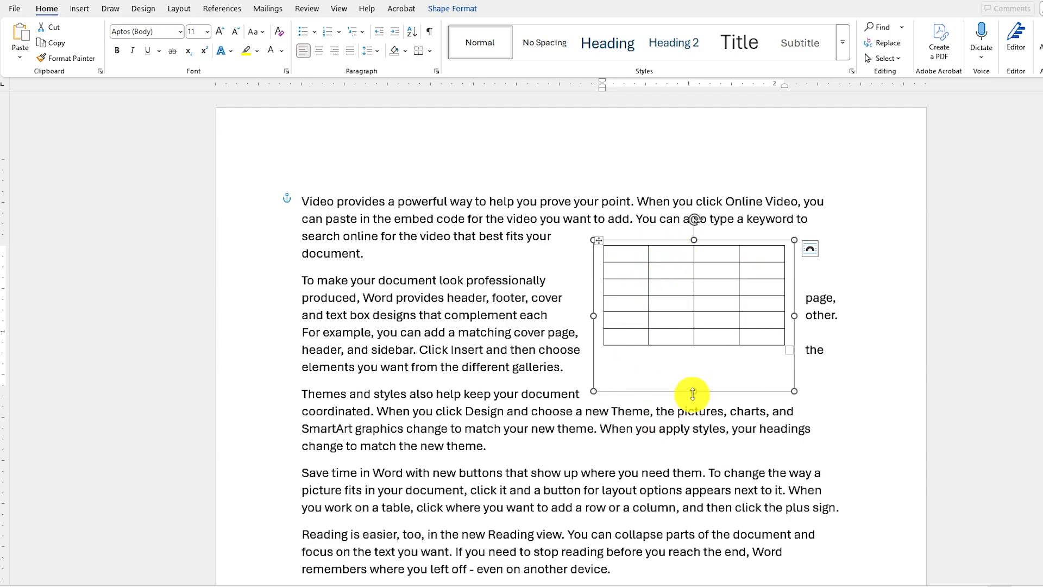
mouse_move(693, 383)
left_mouse_down()
mouse_move(689, 352)
mouse_move(692, 364)
left_mouse_up()
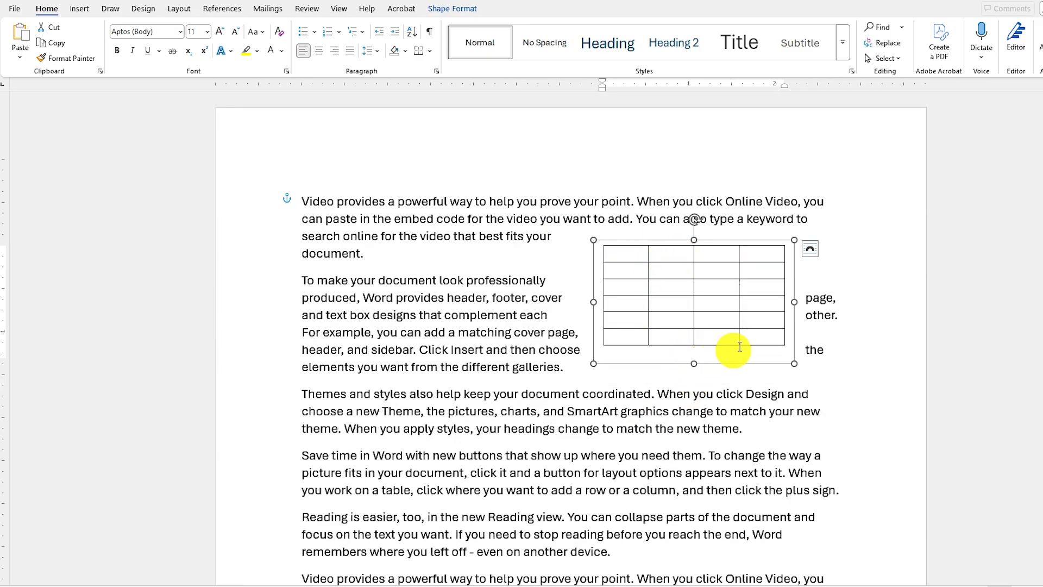
mouse_move(732, 243)
left_mouse_down()
mouse_move(628, 369)
mouse_move(687, 278)
mouse_move(700, 203)
mouse_move(716, 235)
left_mouse_up()
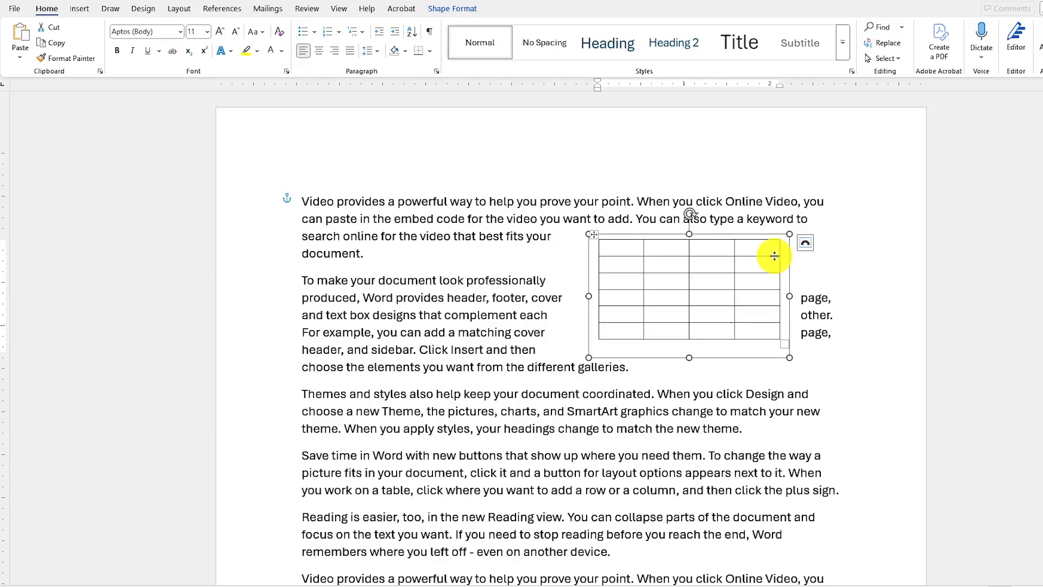
Paste two copies of the table text box, one on the left beside the original and one centred below them.
key("ctrl+v")
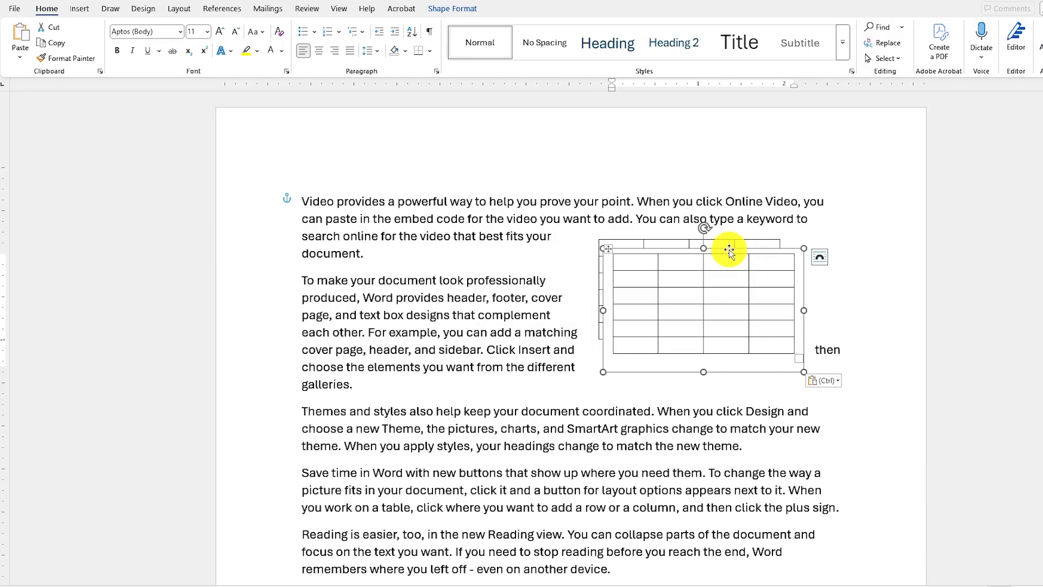
left_click_drag(728, 251, 431, 226)
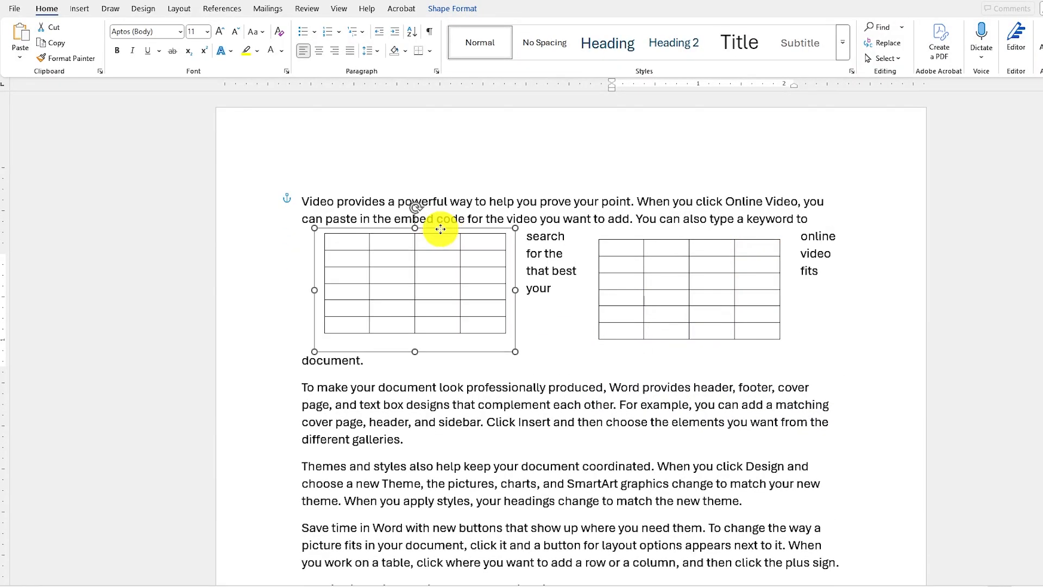
left_click(614, 340)
key("ctrl+v")
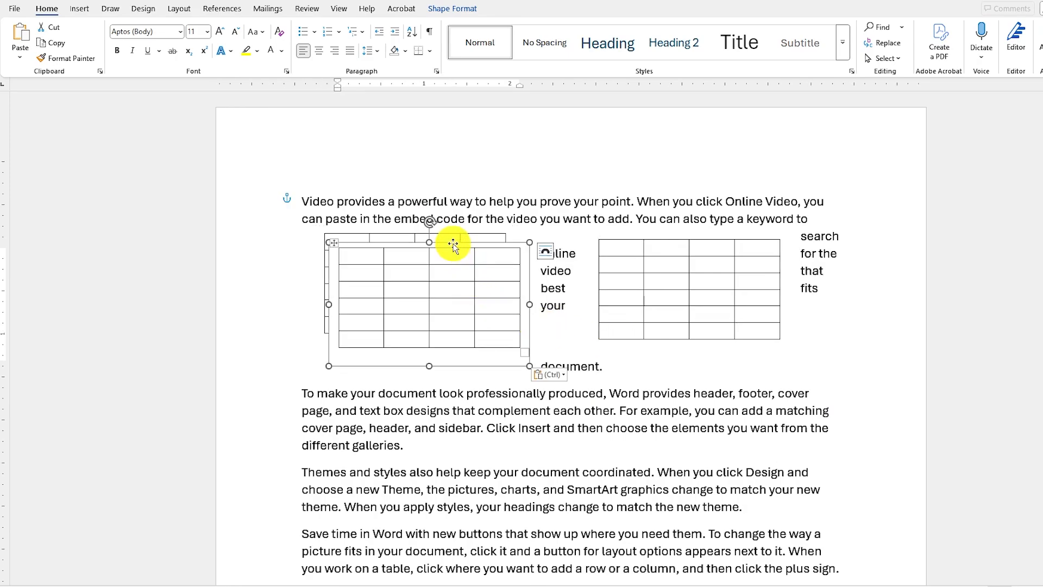
left_click_drag(453, 246, 587, 407)
left_click(740, 422)
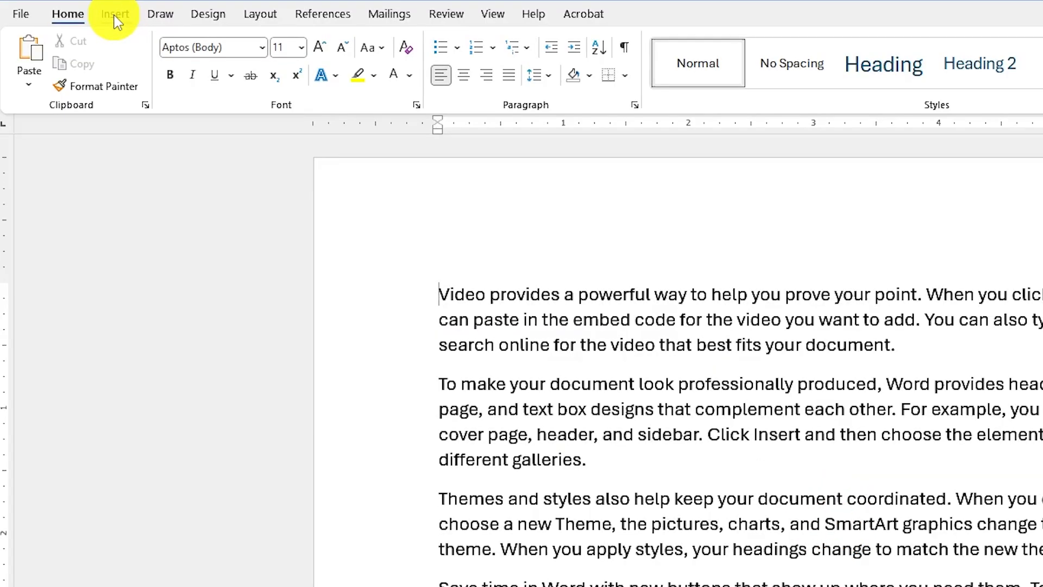
Insert a Diverging Radial SmartArt graphic from the Cycle category before the first paragraph.
left_click(115, 15)
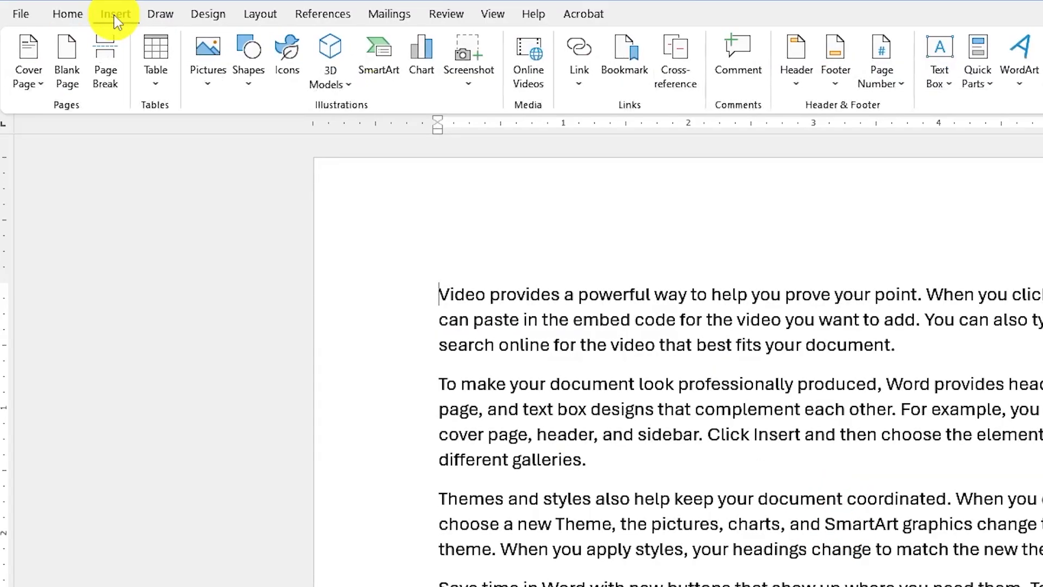
left_click(378, 64)
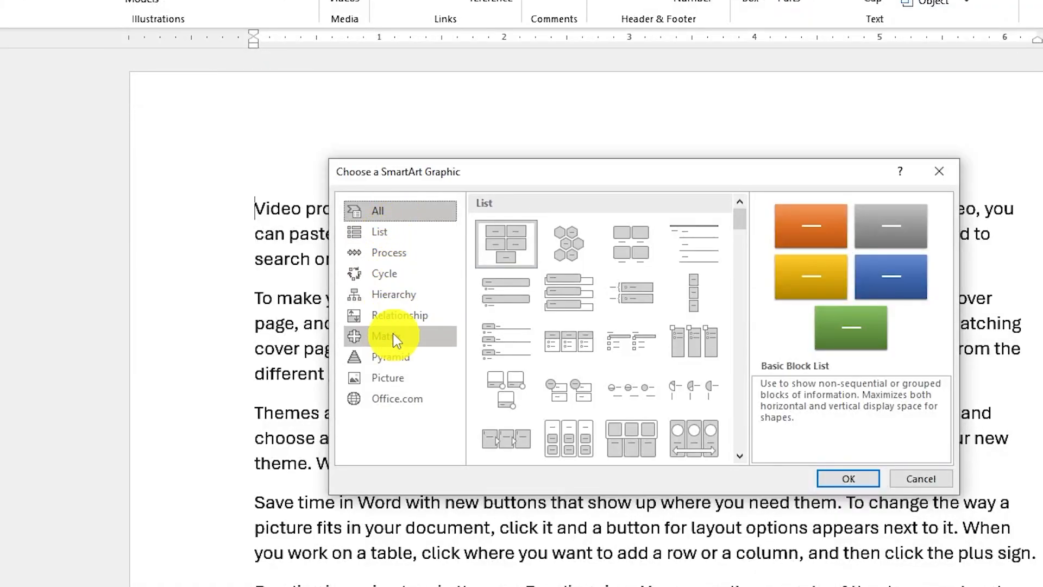
left_click(383, 276)
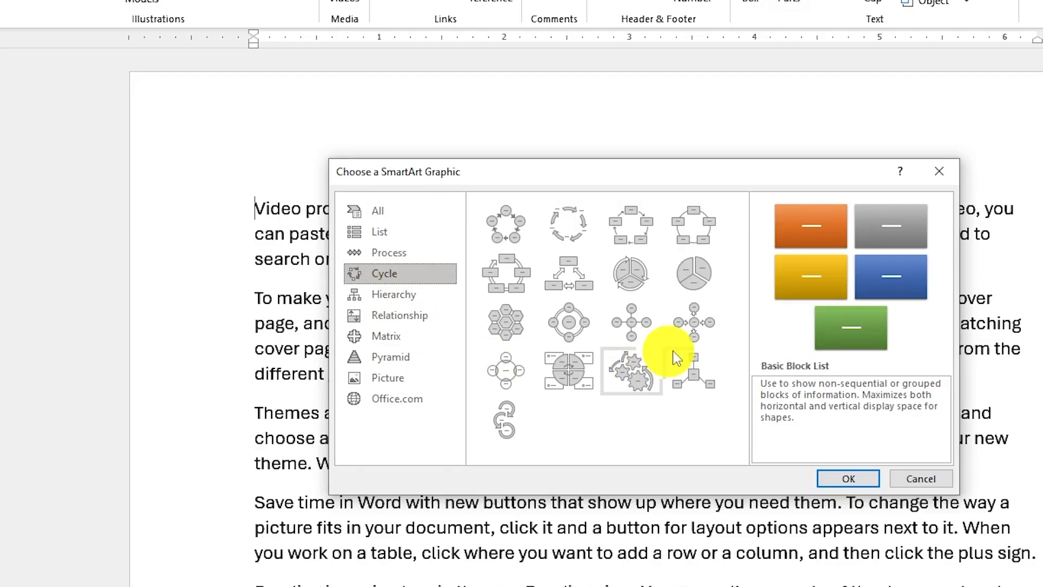
left_click(699, 328)
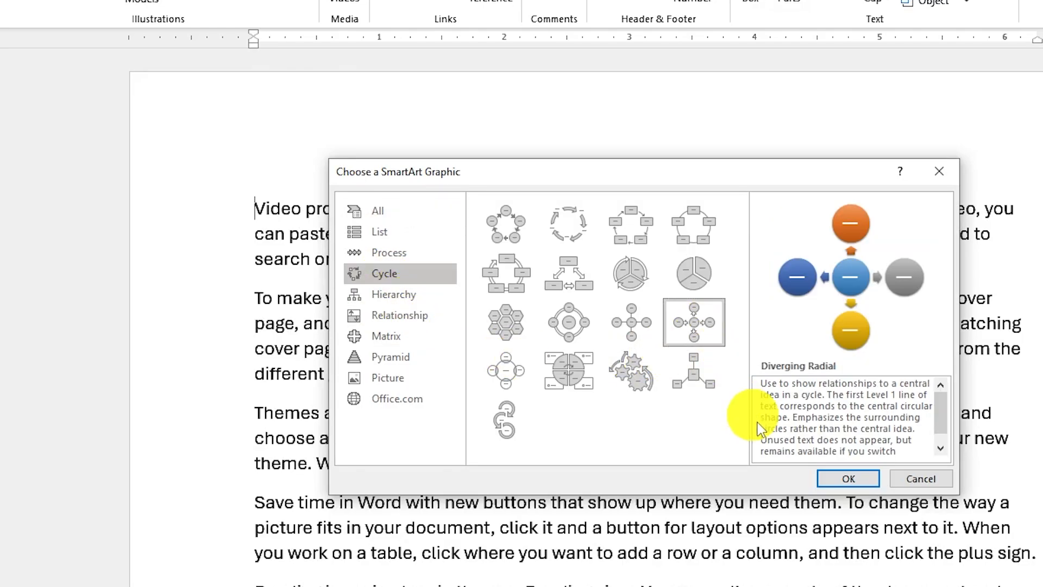
left_click(848, 478)
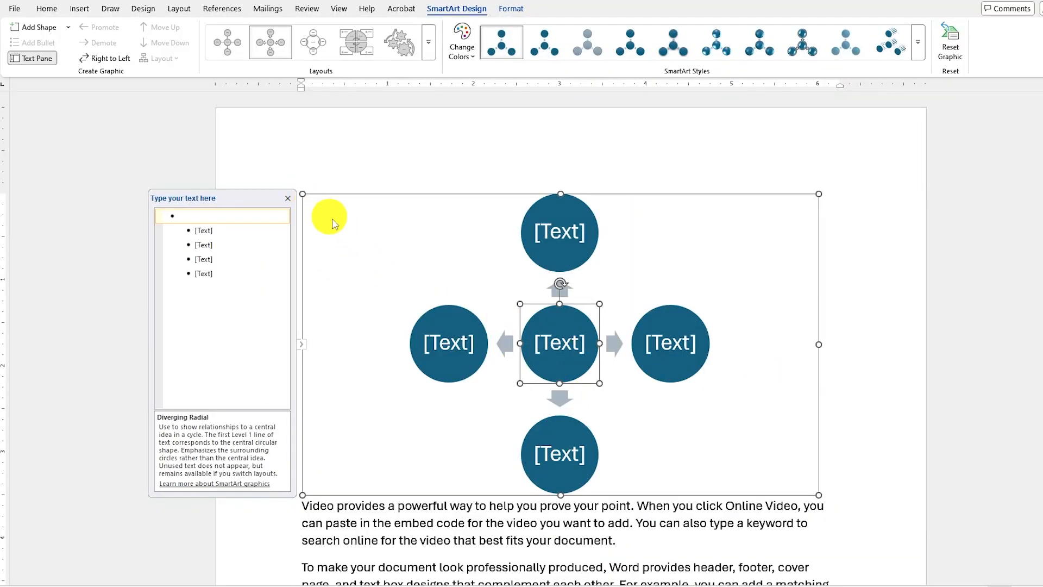
Shrink the SmartArt graphic to about 3 inches wide and set its text wrapping to Tight.
left_click_drag(817, 495, 562, 349)
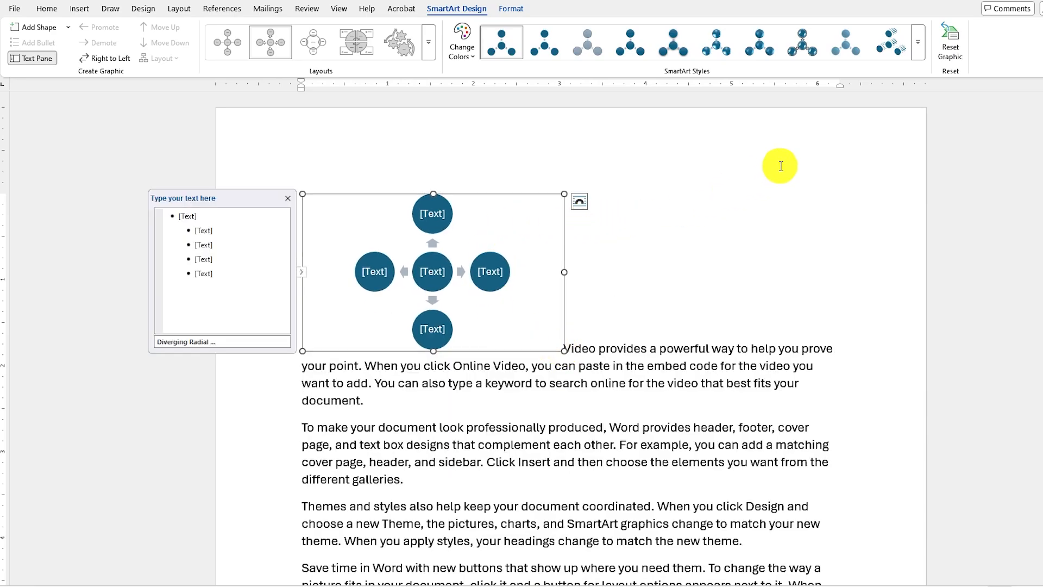
left_click(580, 208)
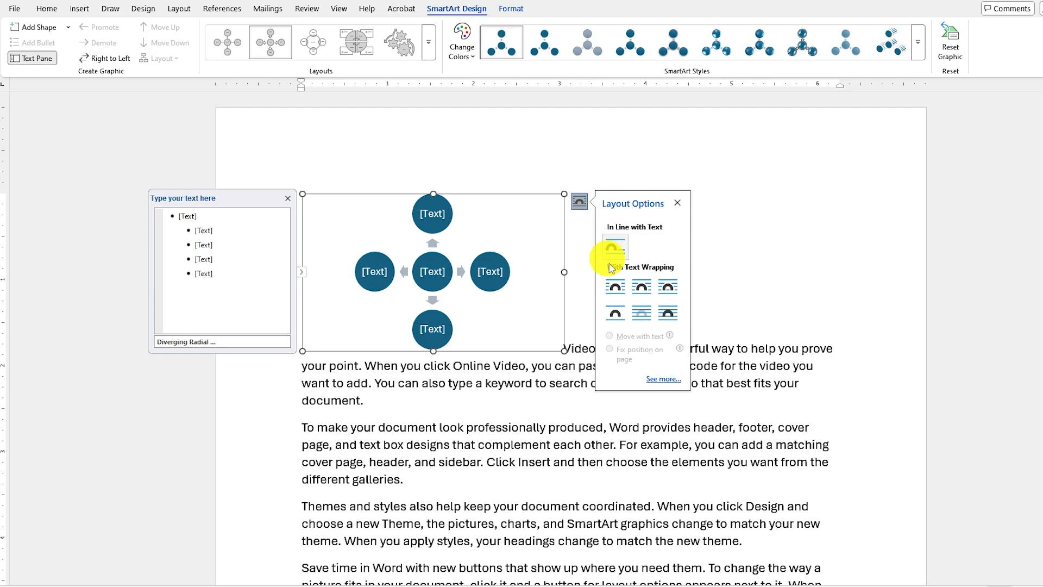
left_click(641, 290)
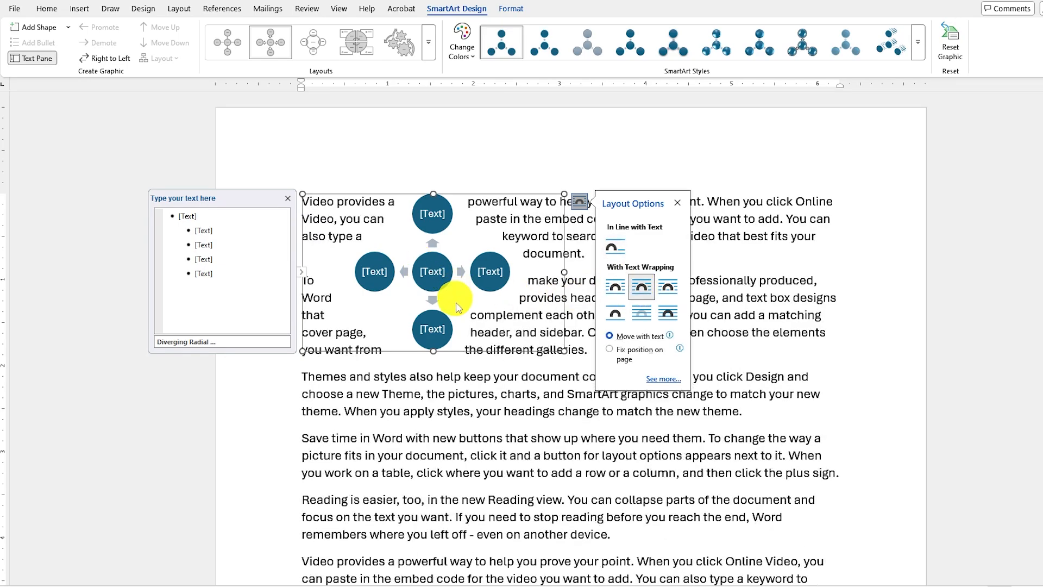
left_click(535, 411)
Enlarge the SmartArt graphic to about 4.7 inches wide and move it down to the middle of the page's text.
left_click(456, 271)
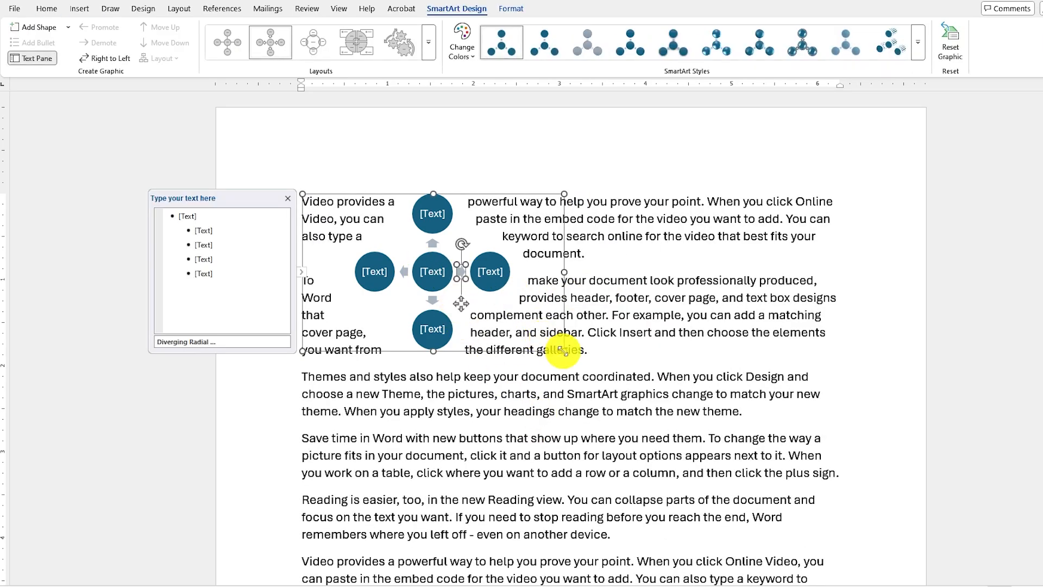
left_click_drag(554, 351, 671, 424)
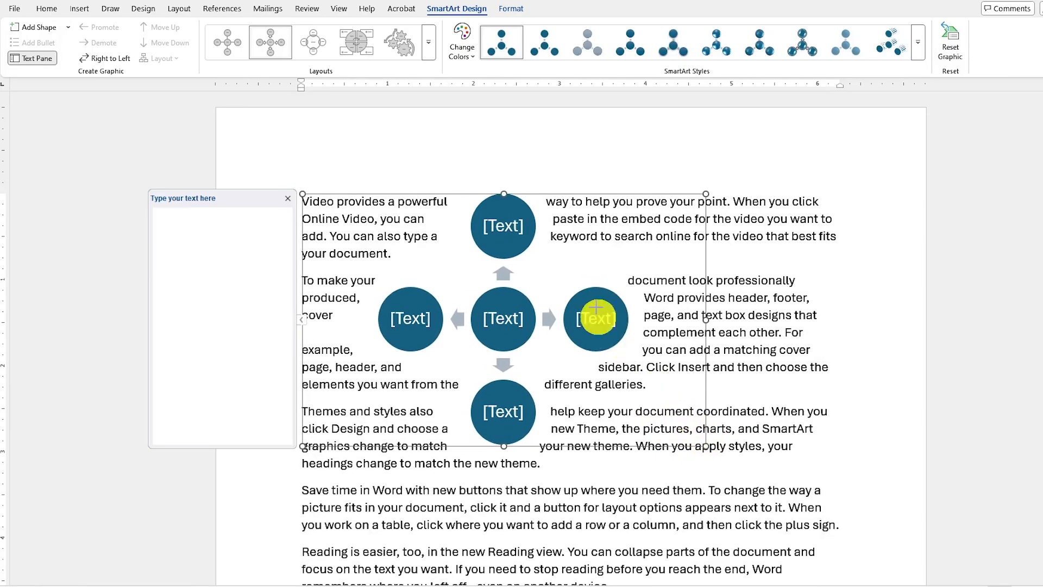
left_click_drag(563, 195, 617, 292)
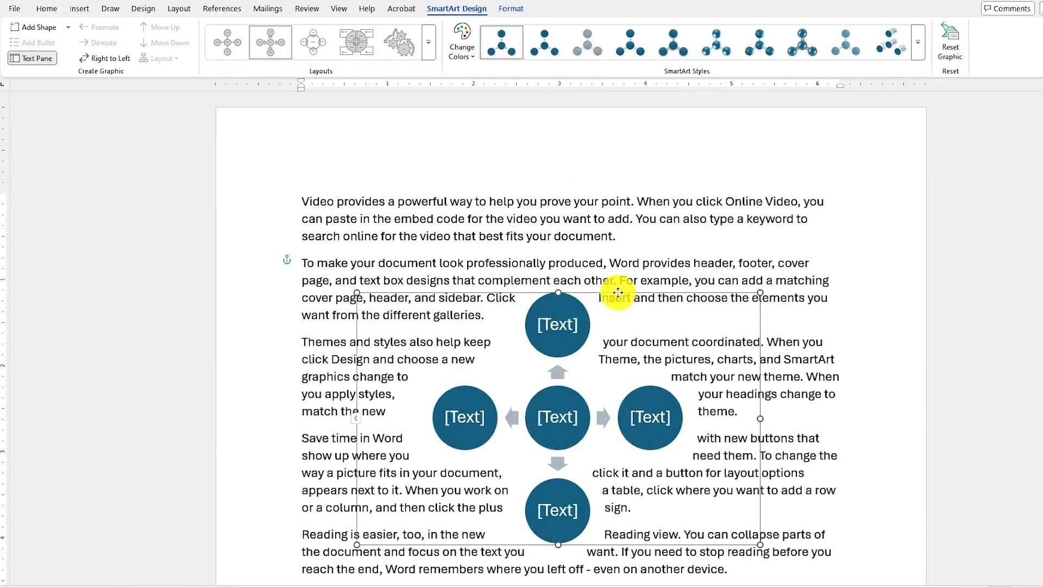
left_click(794, 395)
Give the SmartArt graphic the glossy style with dark outlines and the first Colorful colour set.
left_click(625, 326)
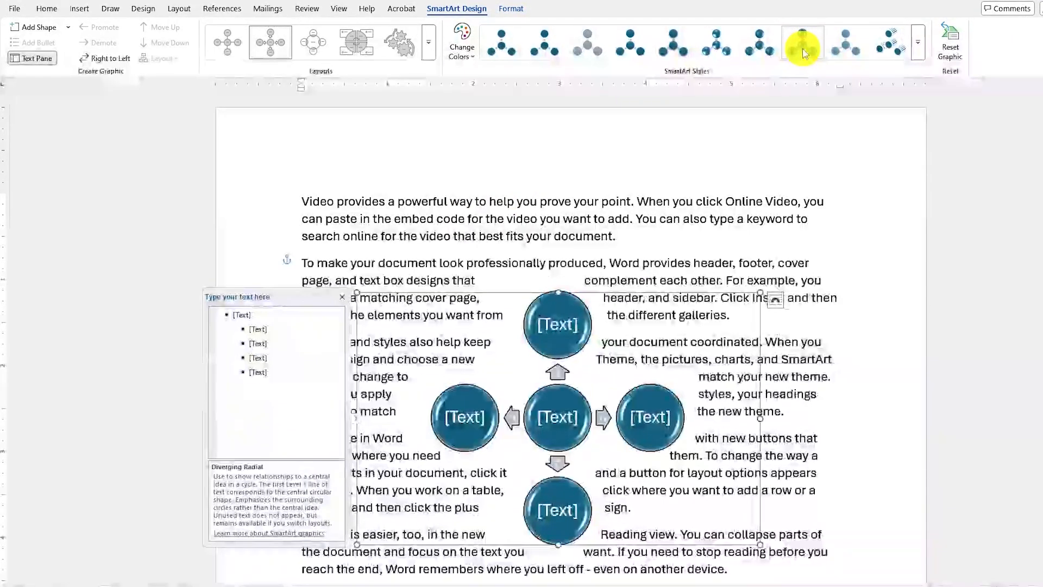
left_click(804, 53)
left_click(461, 41)
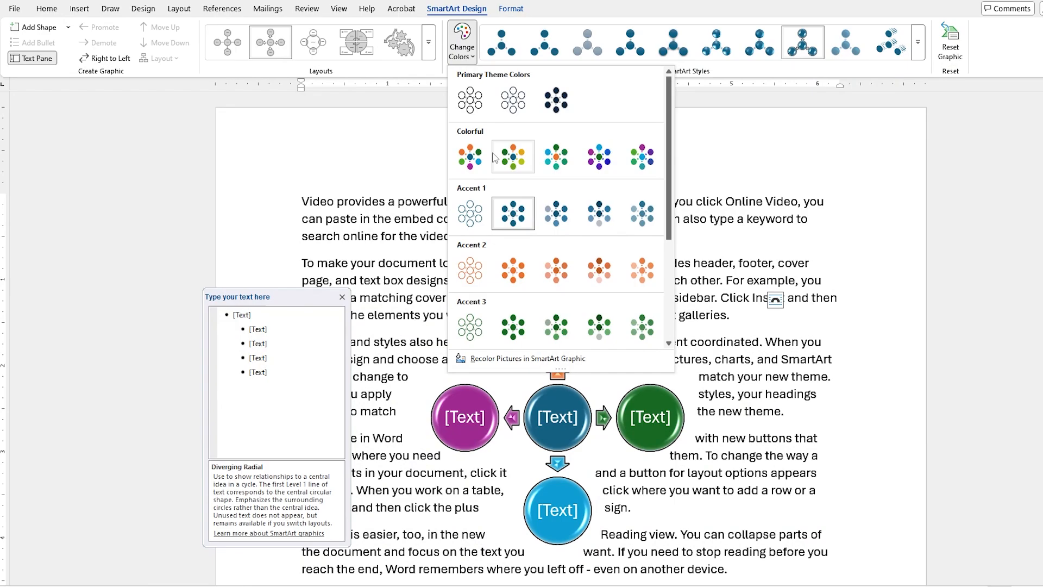
left_click(483, 159)
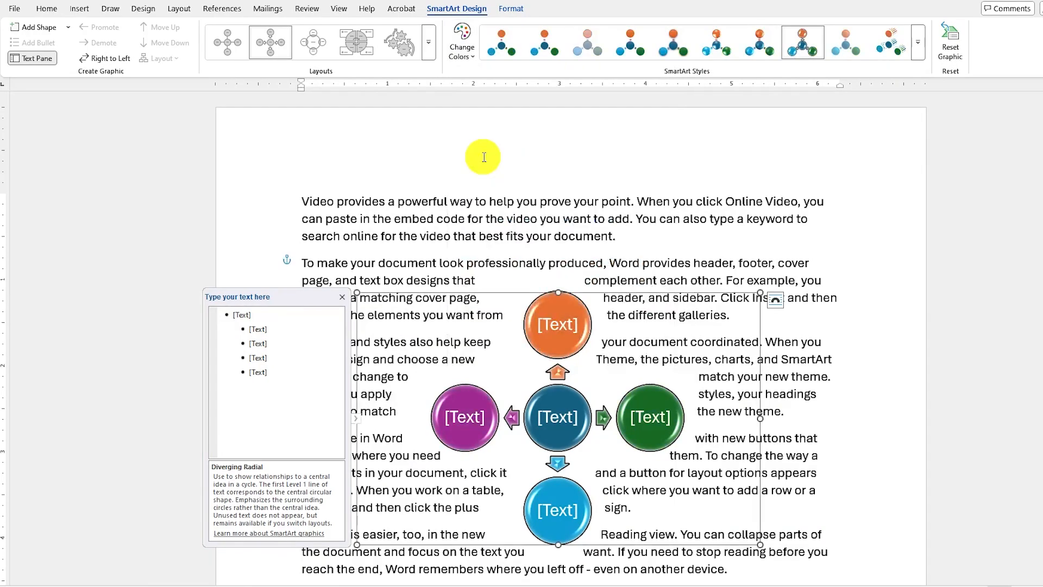
Add another outer circle to the SmartArt graphic after the purple one.
left_click(472, 424)
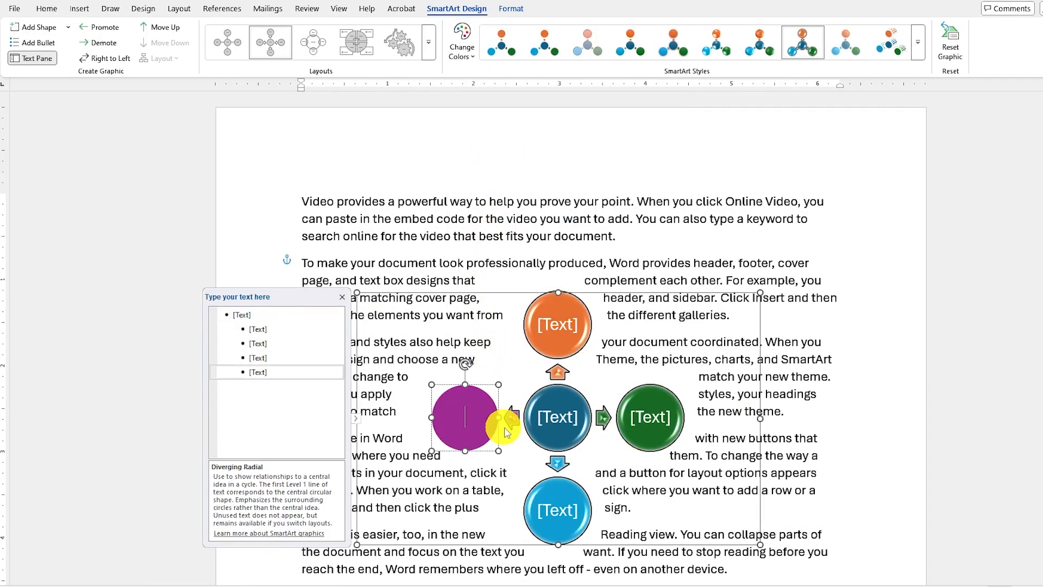
left_click(481, 391)
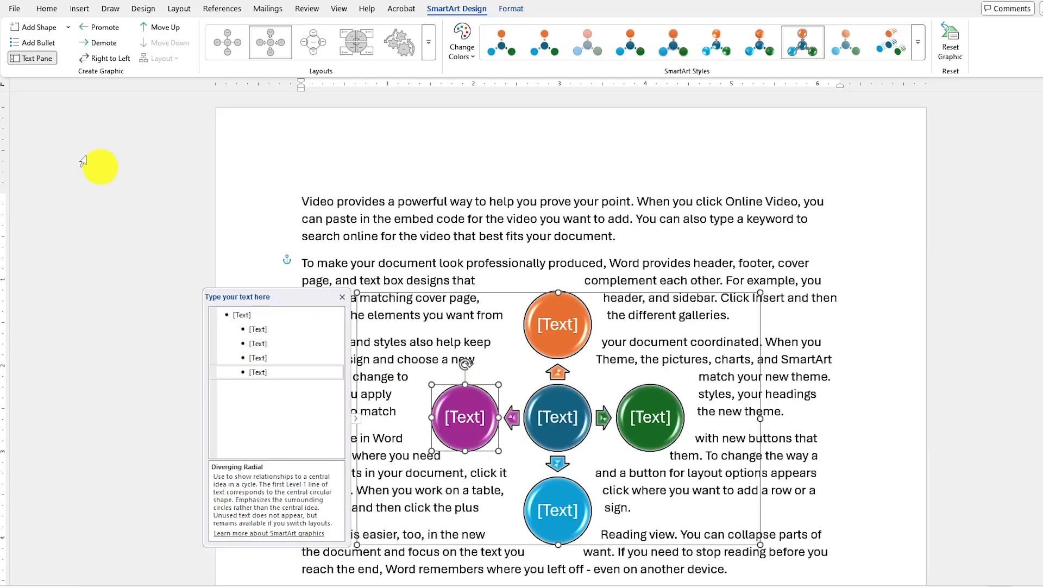
left_click(35, 29)
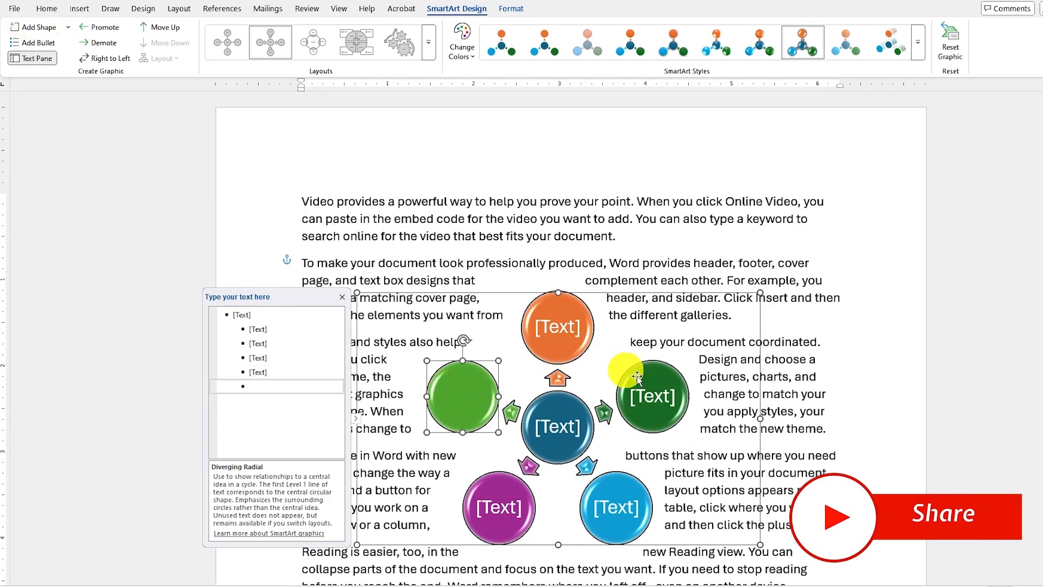
left_click(786, 451)
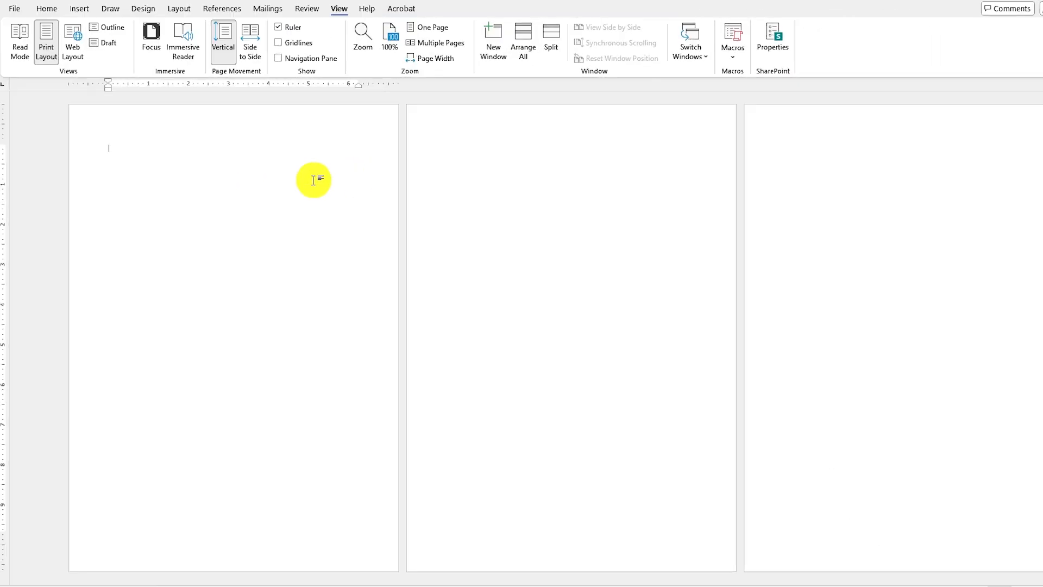
left_click(46, 8)
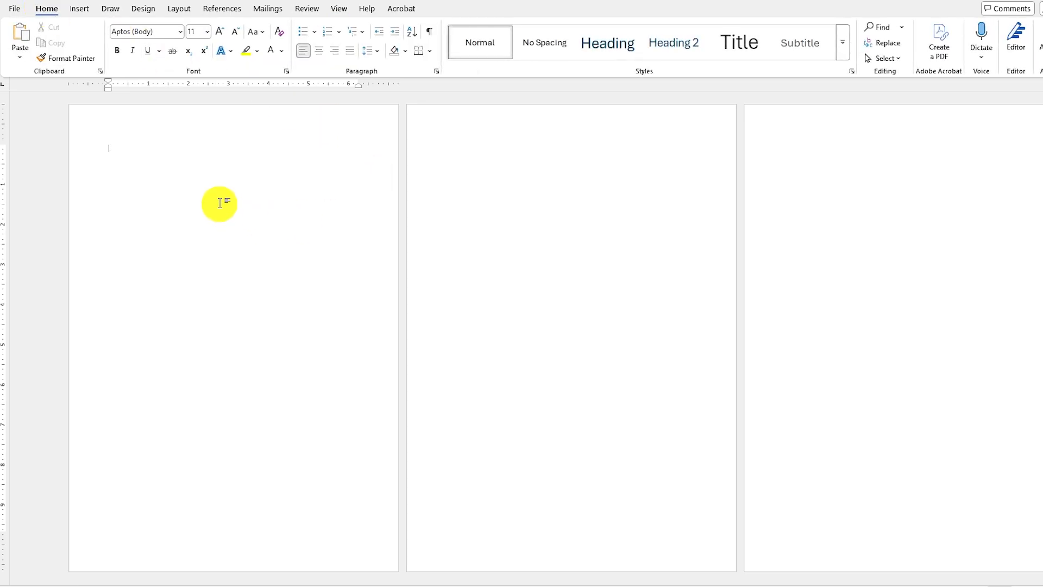
left_click(454, 156)
left_click(825, 152)
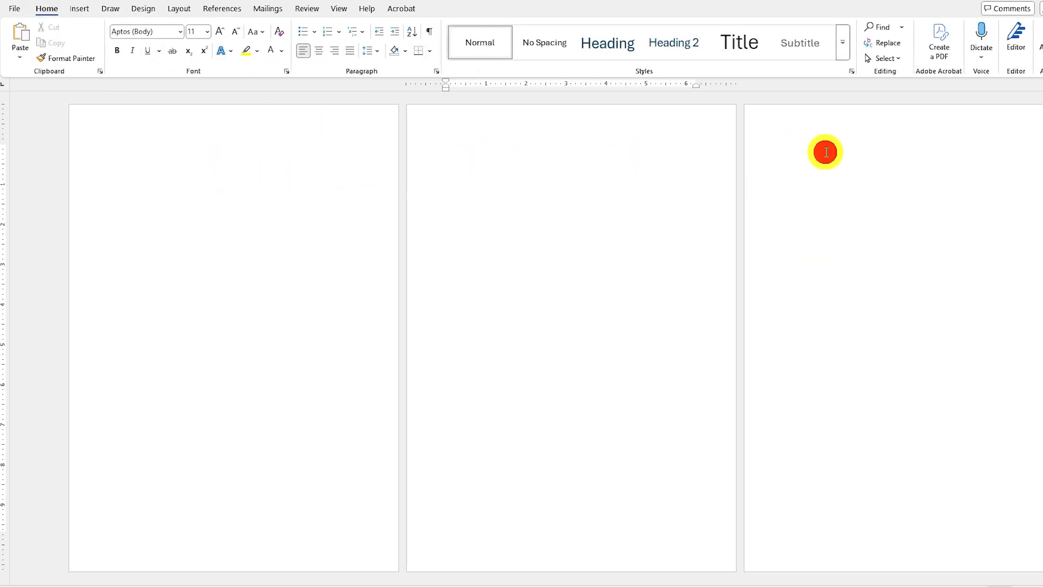
left_click(497, 152)
Try Landscape orientation on the three blank pages and return them all to Portrait.
left_click(136, 151)
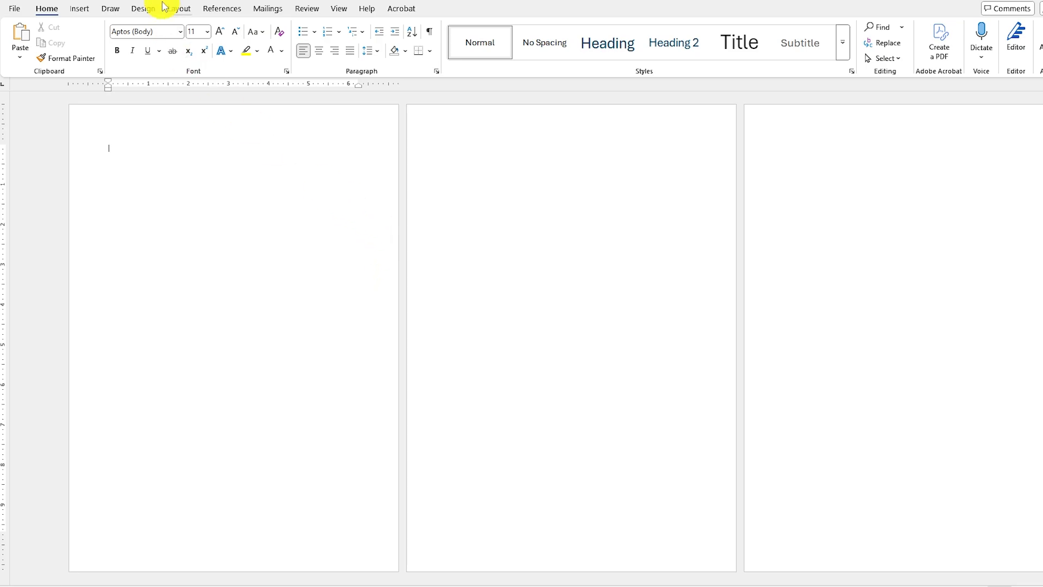
left_click(184, 7)
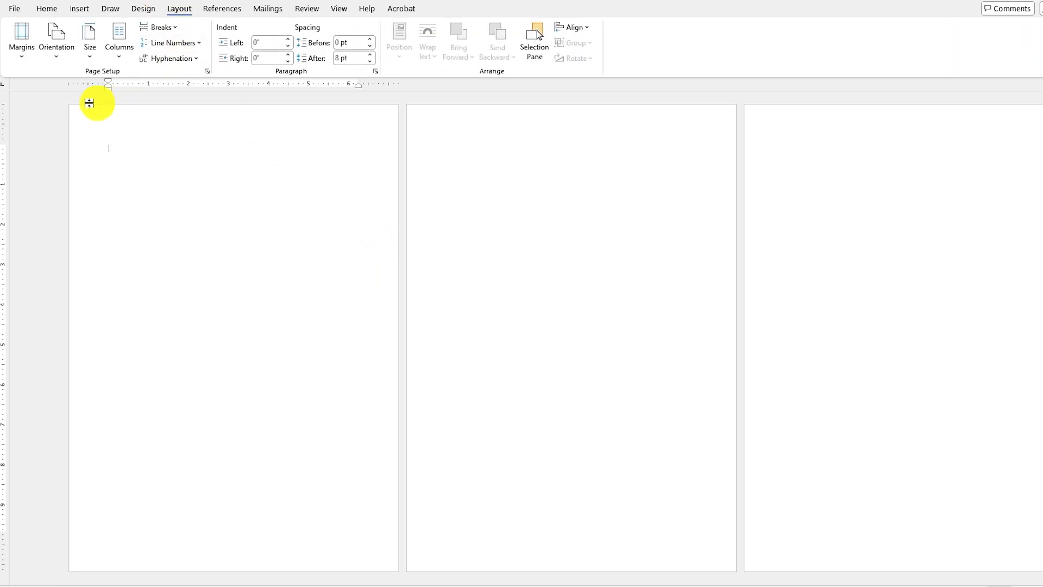
left_click(64, 60)
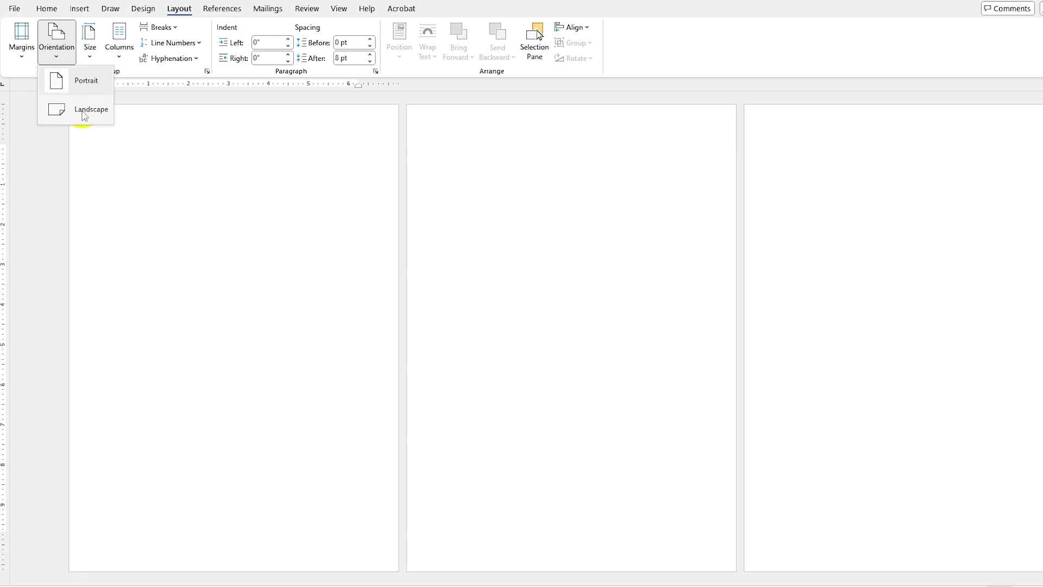
left_click(59, 57)
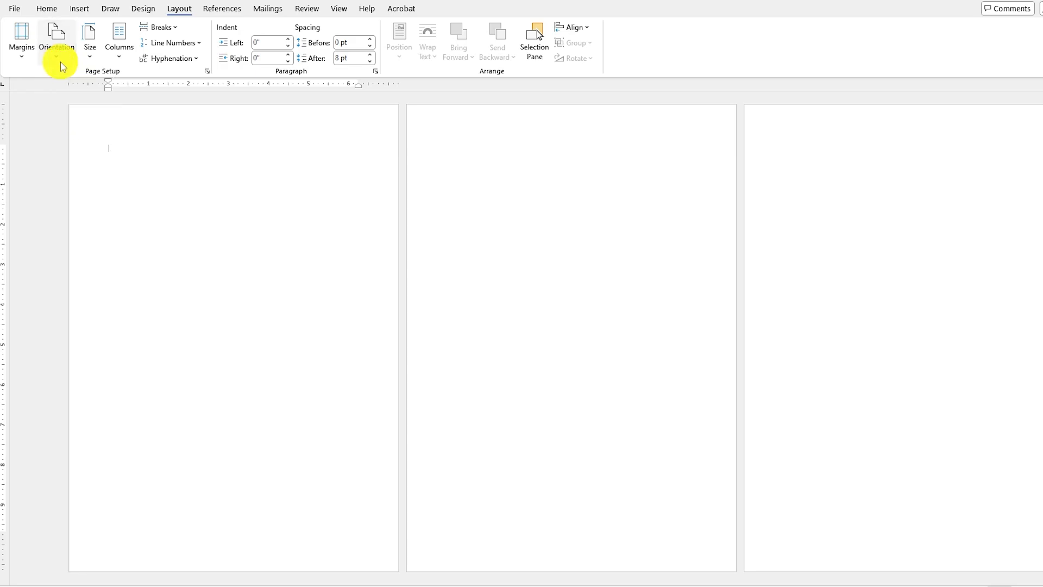
left_click(146, 136)
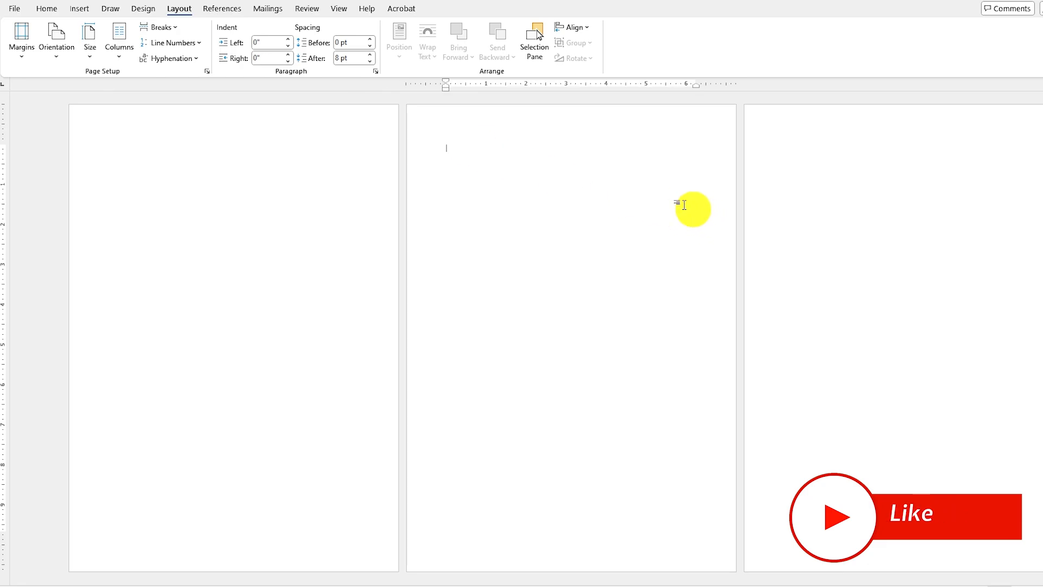
left_click(57, 56)
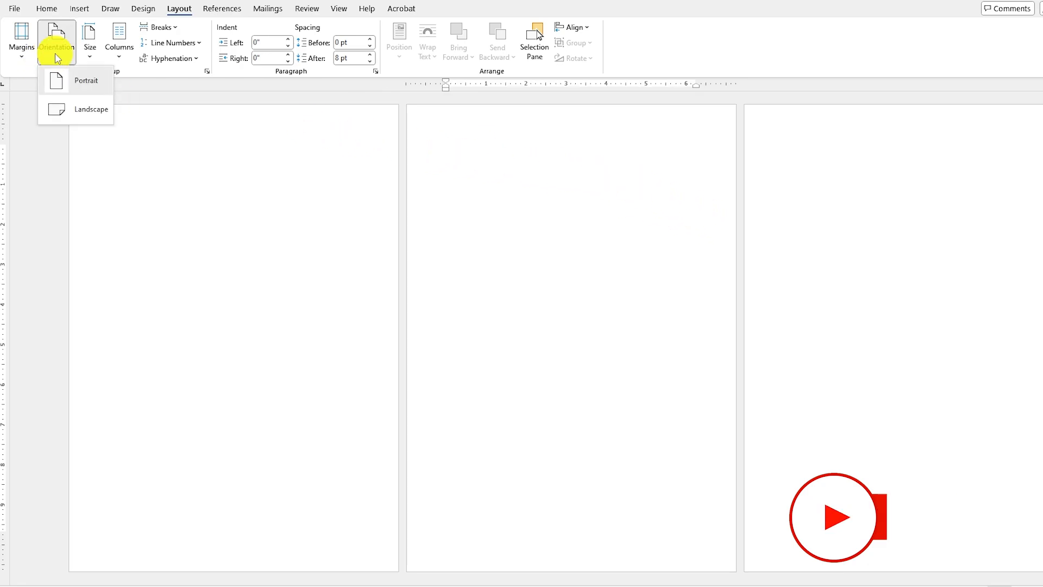
left_click(83, 118)
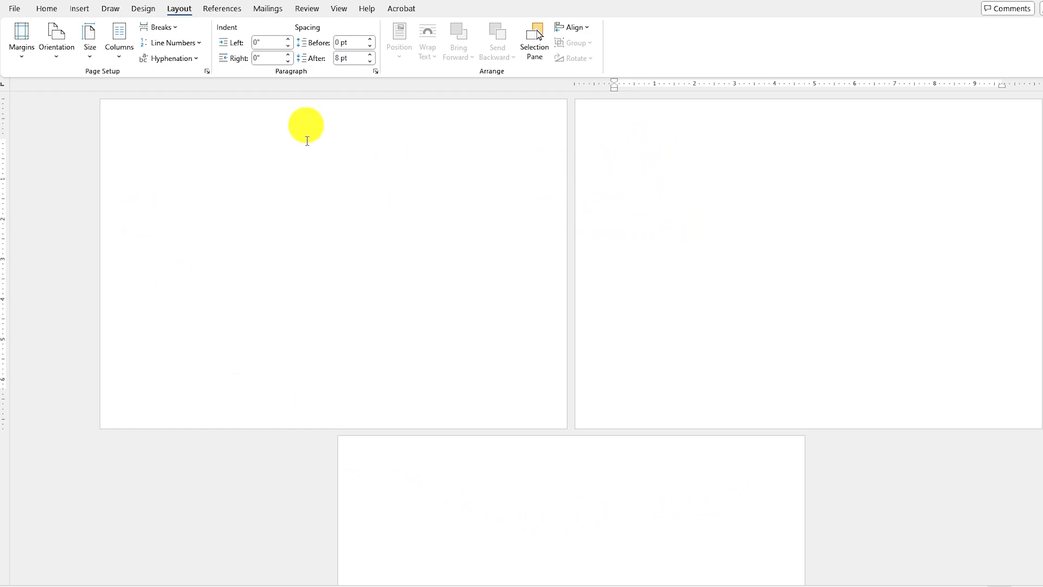
left_click(58, 53)
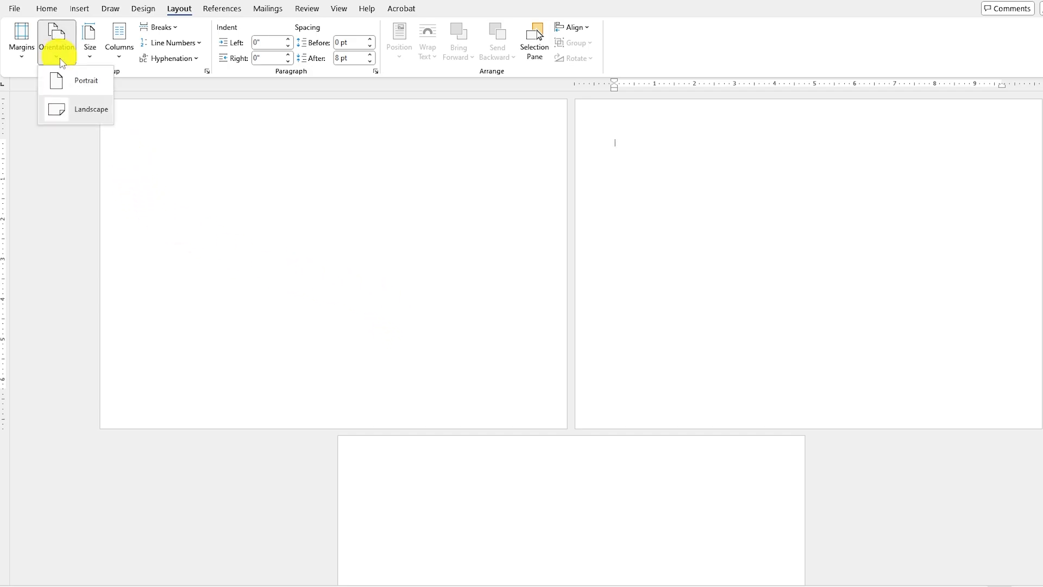
left_click(69, 83)
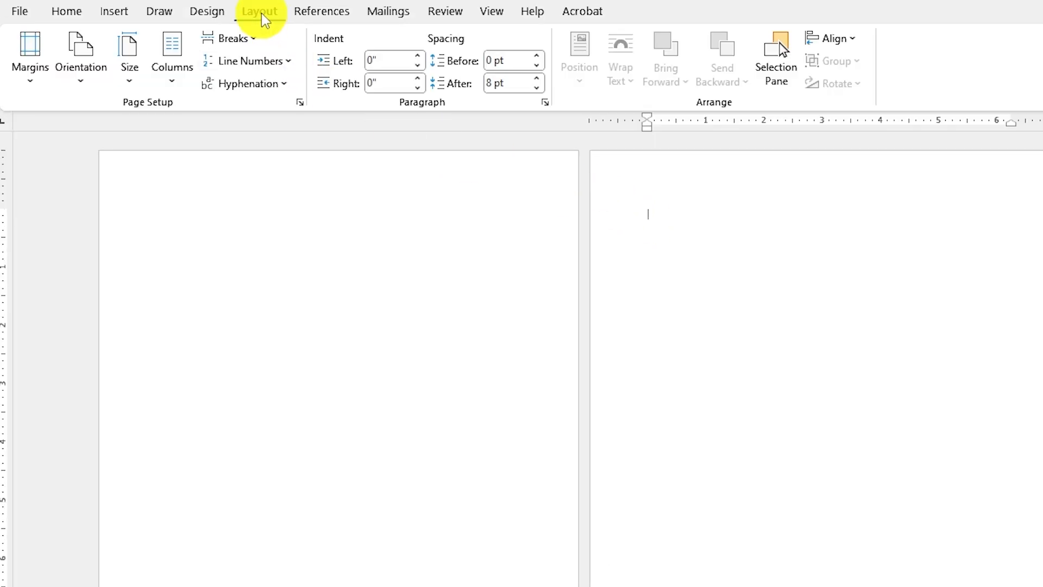
Insert Next Page section breaks at the start of the second page and at the start of the third page.
left_click(252, 41)
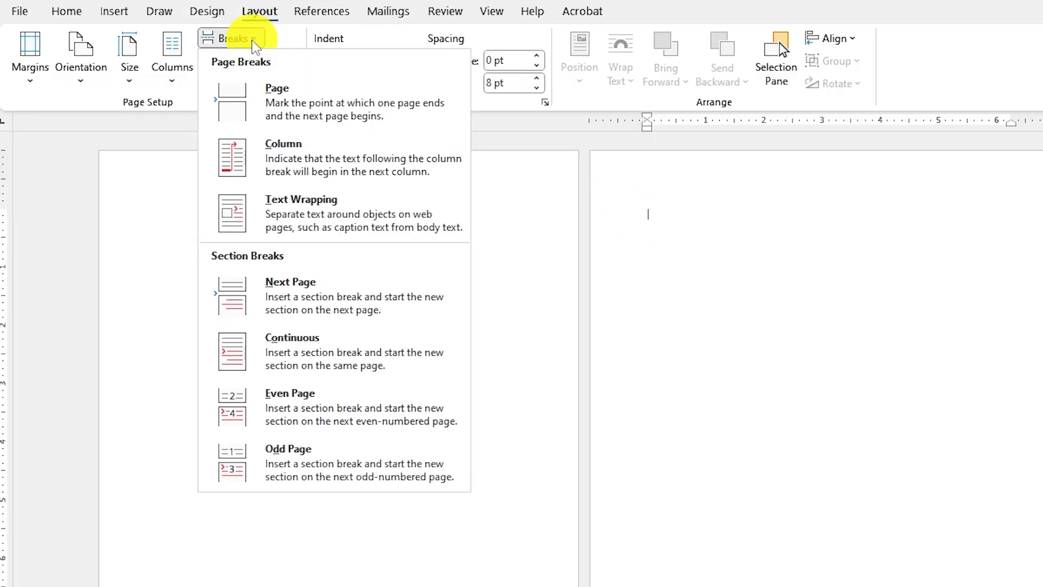
left_click(282, 283)
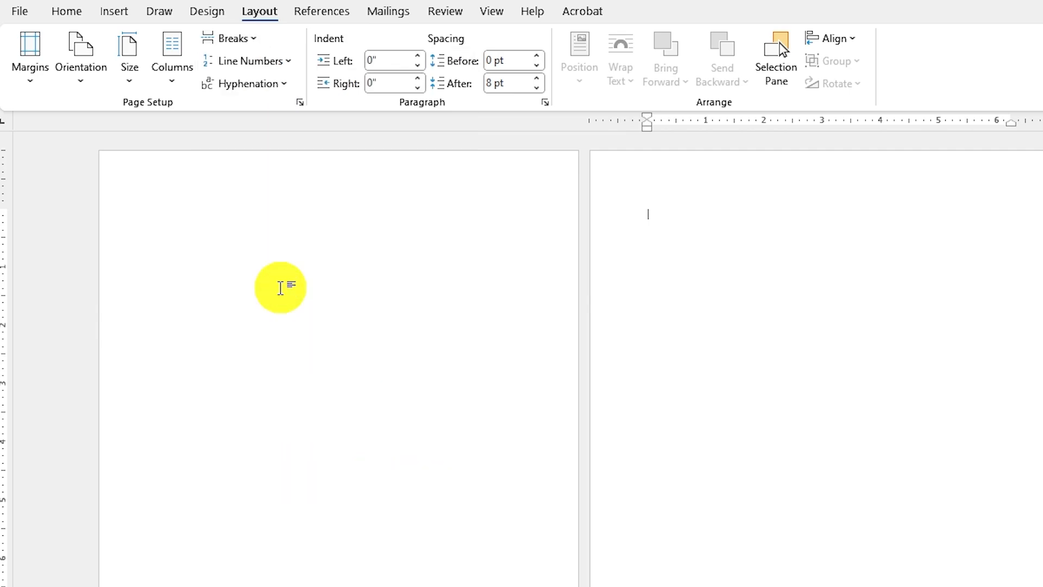
left_click(1004, 224)
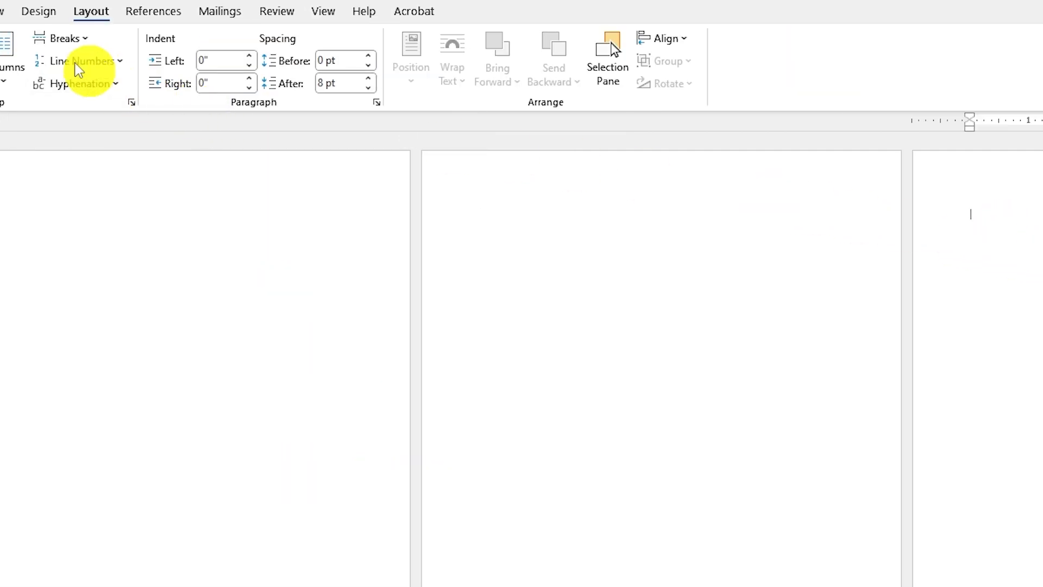
left_click(69, 36)
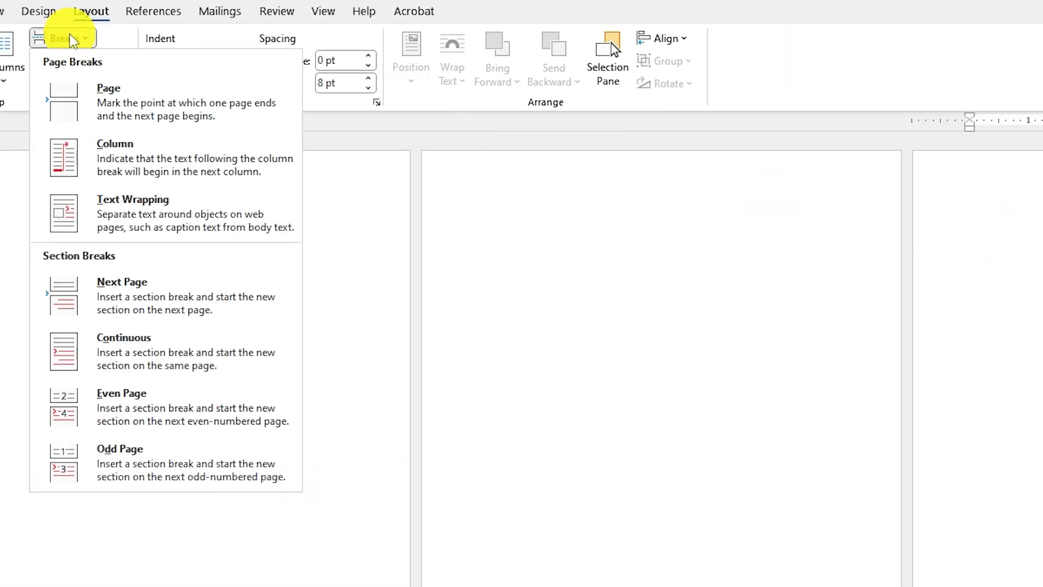
left_click(103, 289)
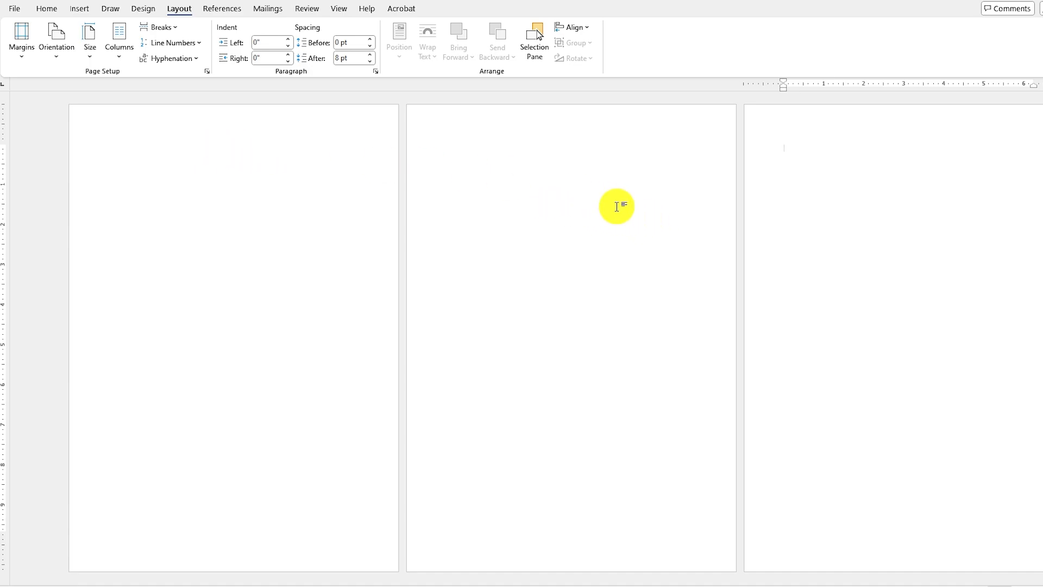
Set only the second page's section to Landscape orientation and check the surrounding pages.
left_click(443, 141)
left_click(60, 54)
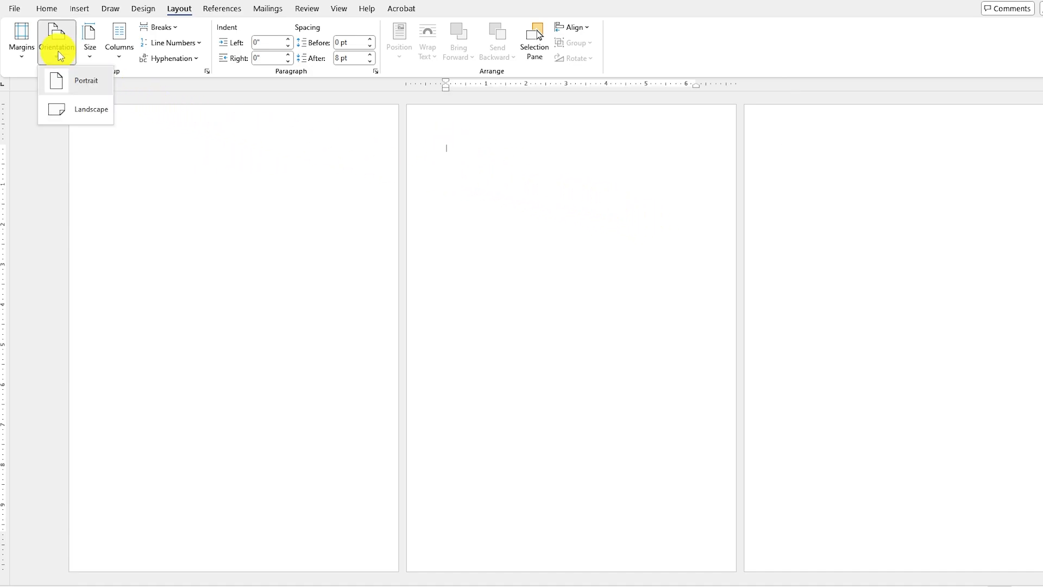
left_click(79, 109)
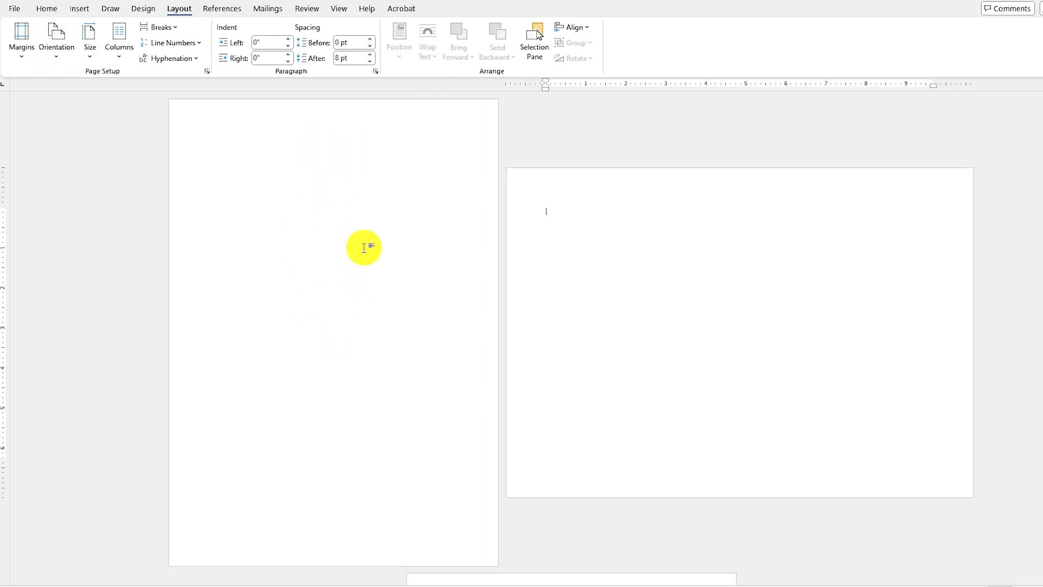
scroll(571, 326, "down", 8)
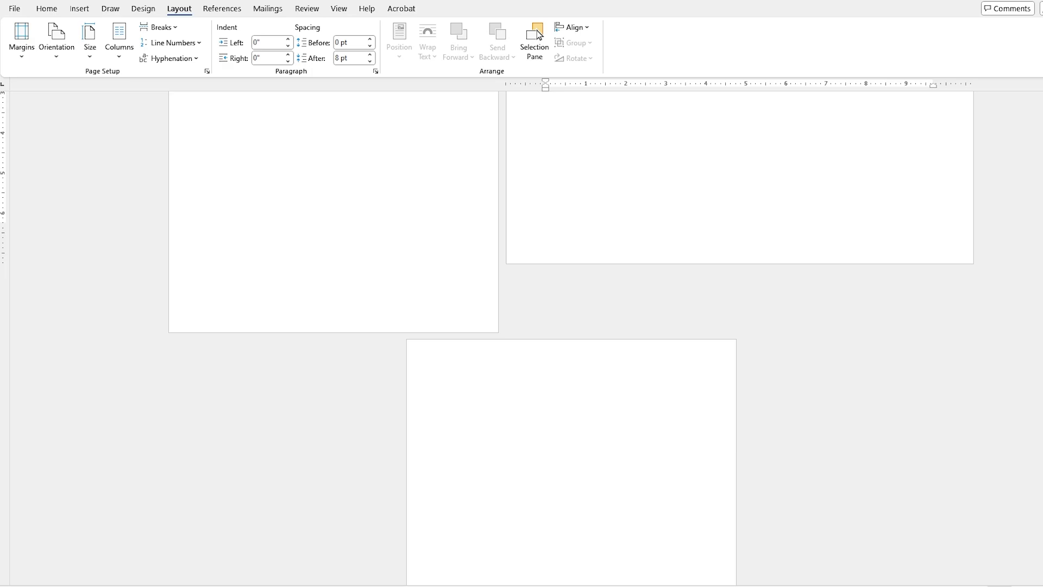
scroll(754, 284, "up", 8)
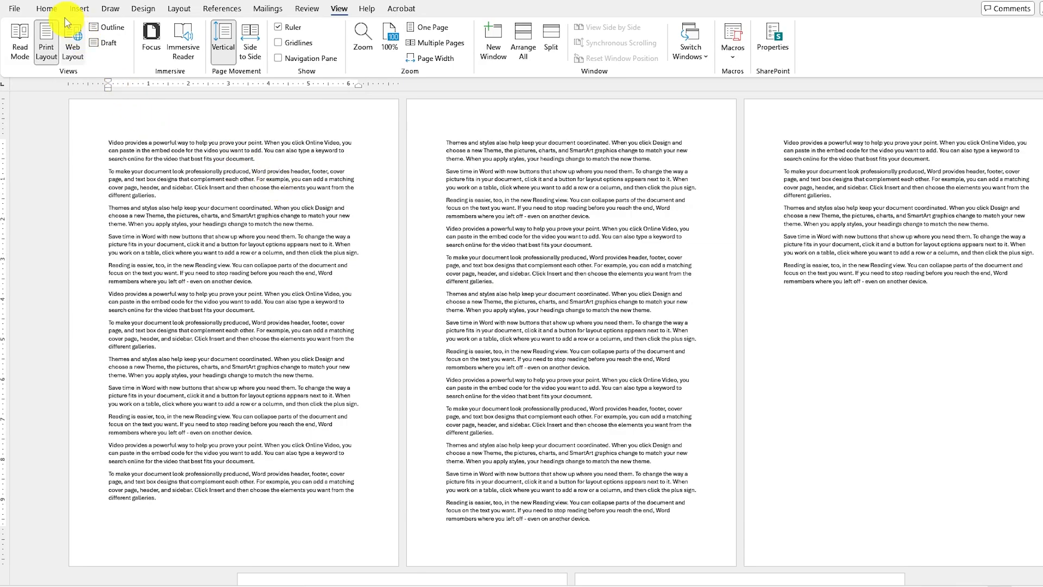
Justify all the text in the multi-page sample document.
left_click(46, 9)
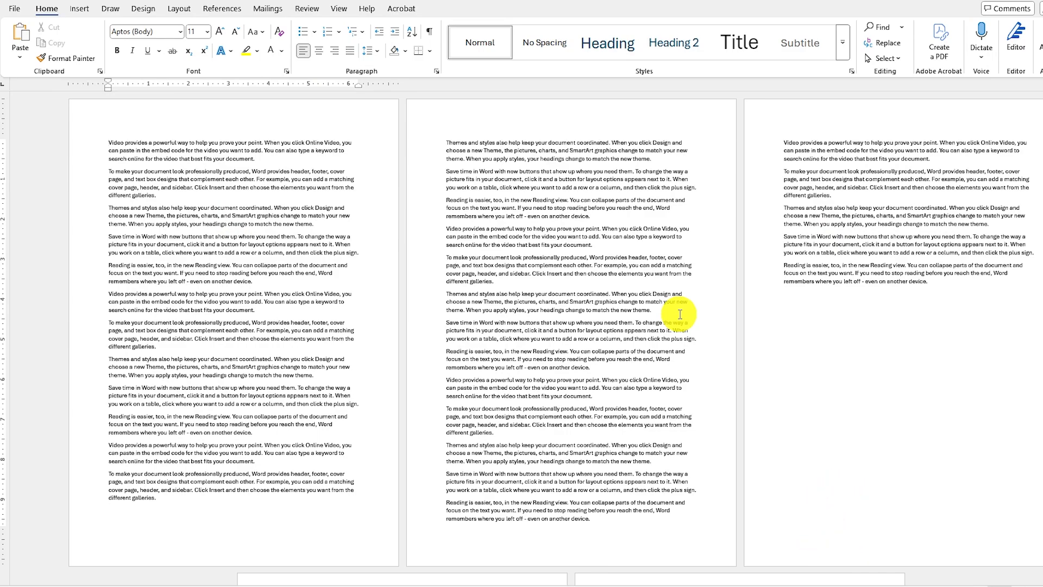
key("ctrl+a")
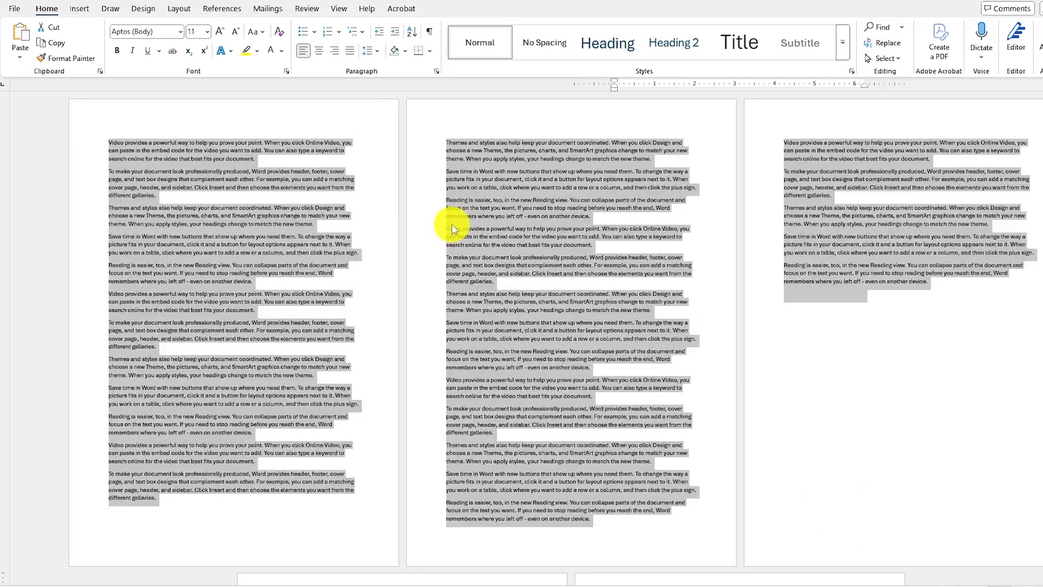
left_click(350, 52)
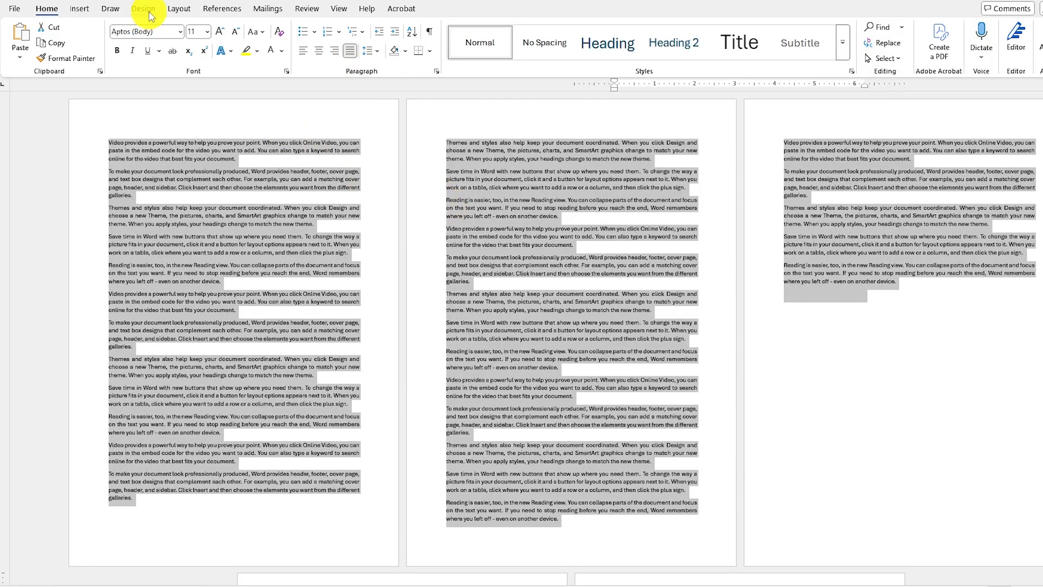
Lay out the selected document text in two columns.
left_click(186, 10)
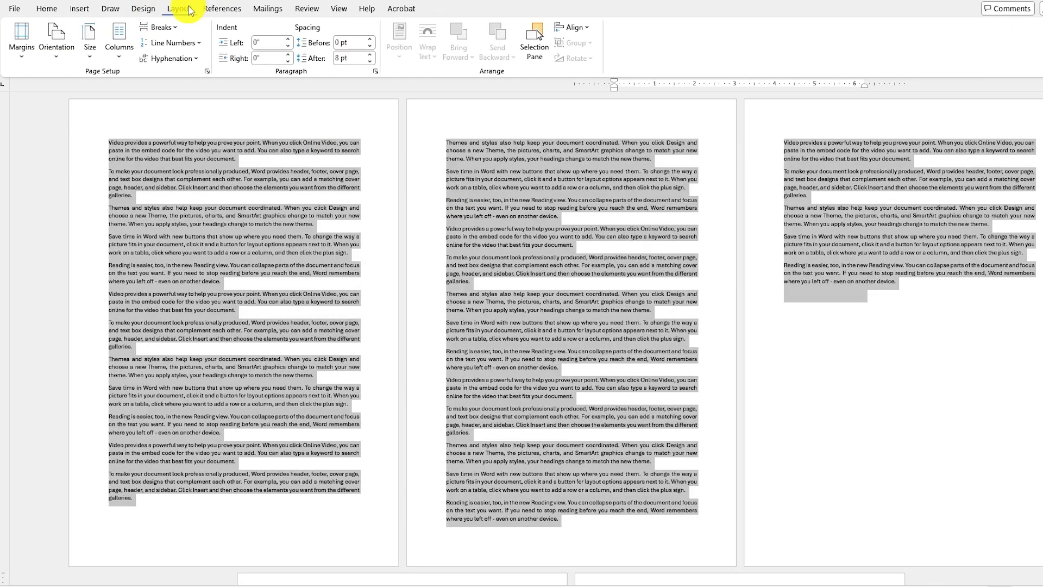
left_click(119, 44)
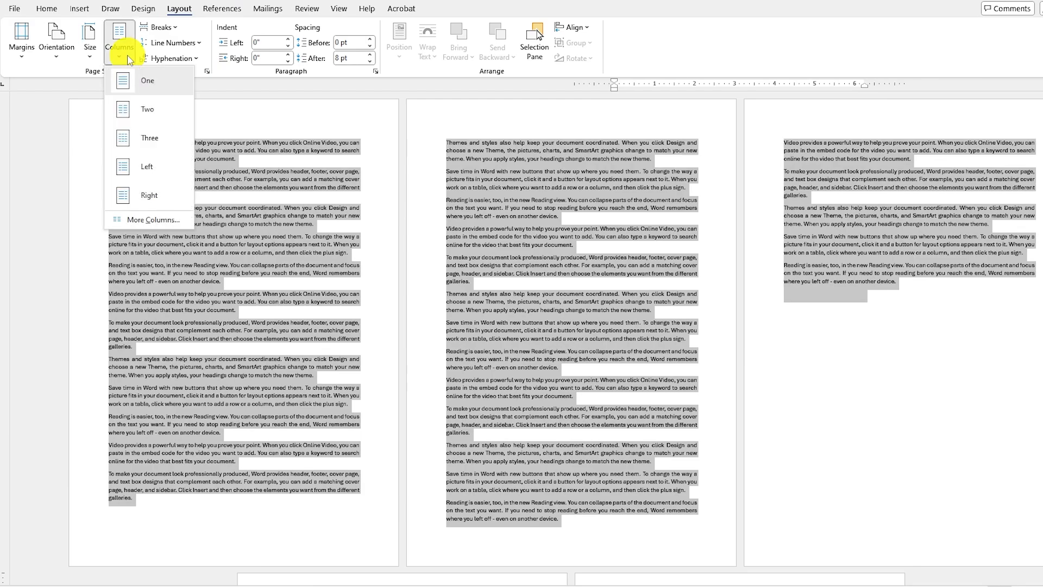
left_click(142, 111)
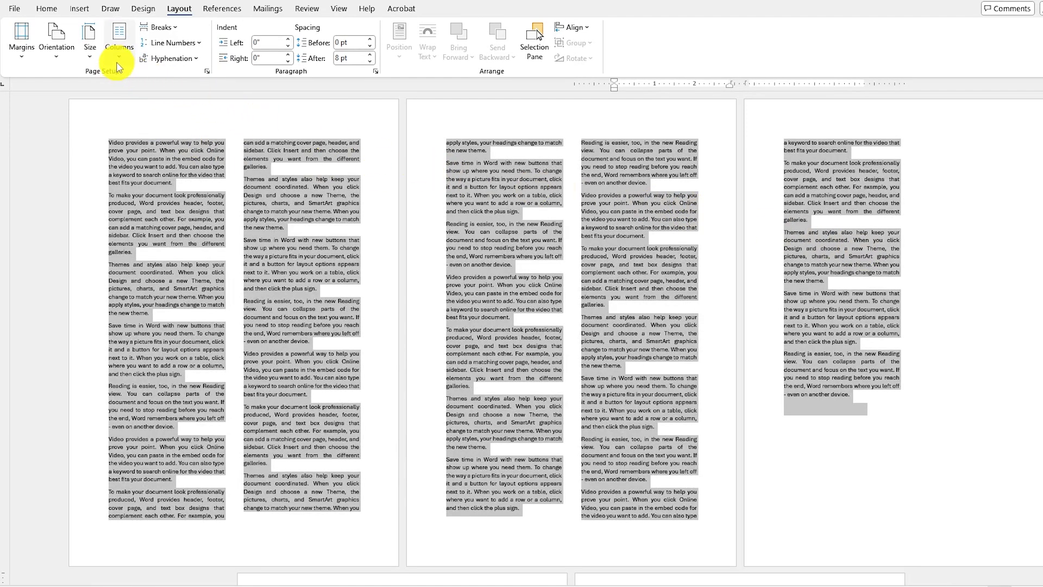
Lay out the selected document text in three equal columns with a line between them.
left_click(119, 61)
left_click(147, 136)
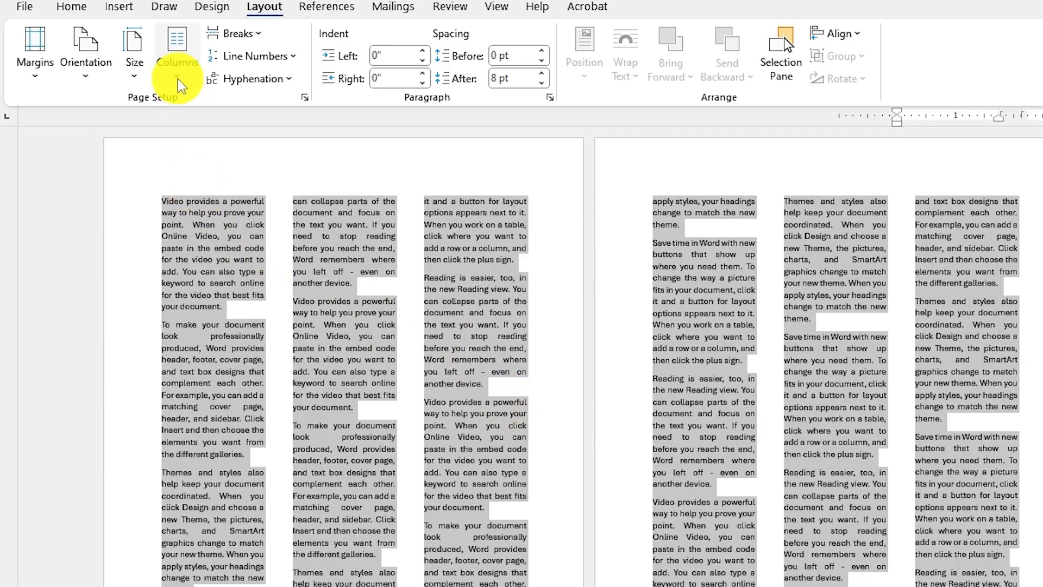
left_click(178, 75)
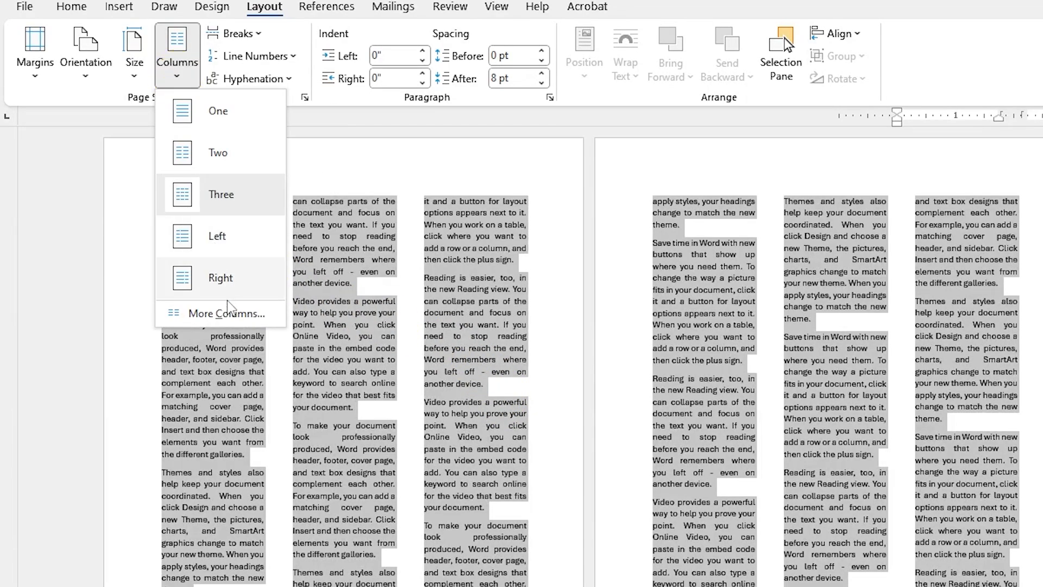
left_click(234, 318)
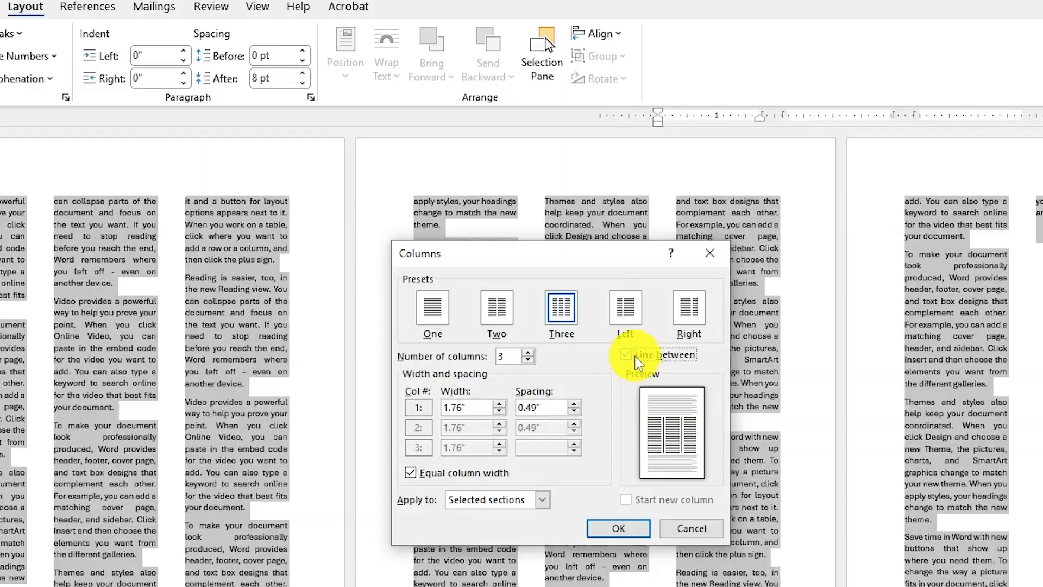
left_click(623, 530)
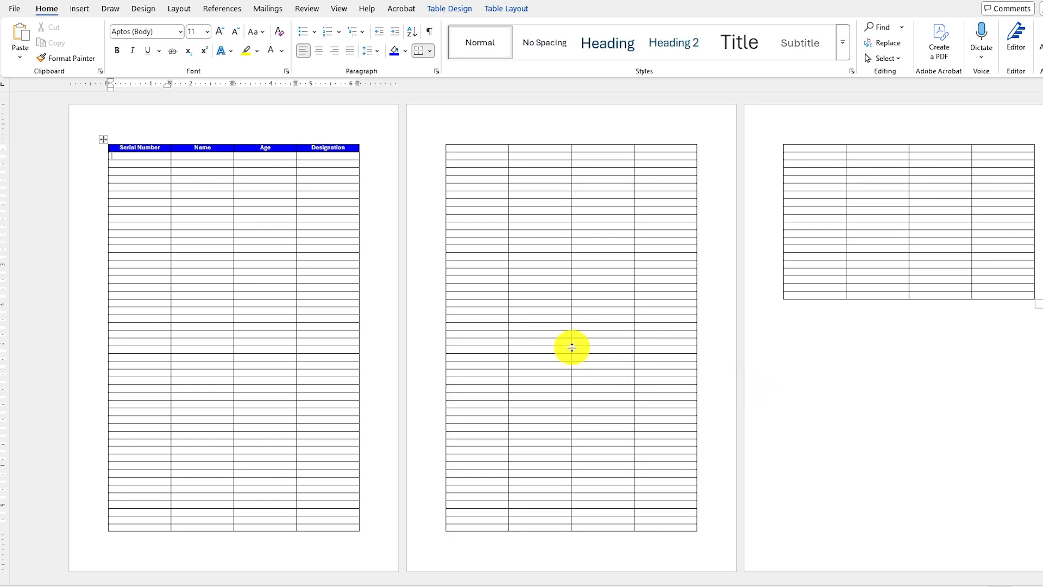
Add Bold Numbers 2 page numbers in Page X of Y format at the bottom of the pages and return to the table.
left_click(81, 10)
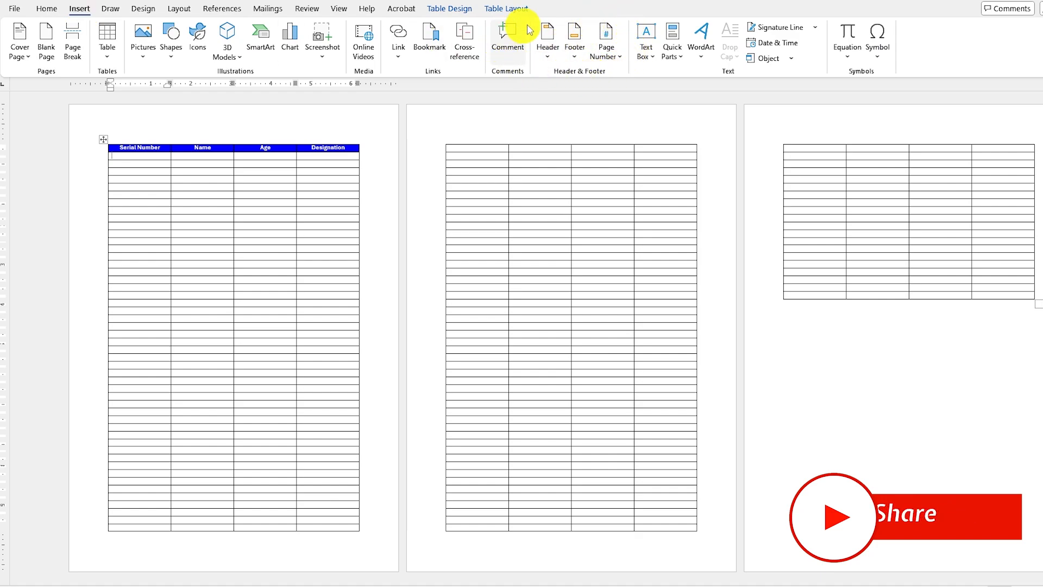
left_click(622, 59)
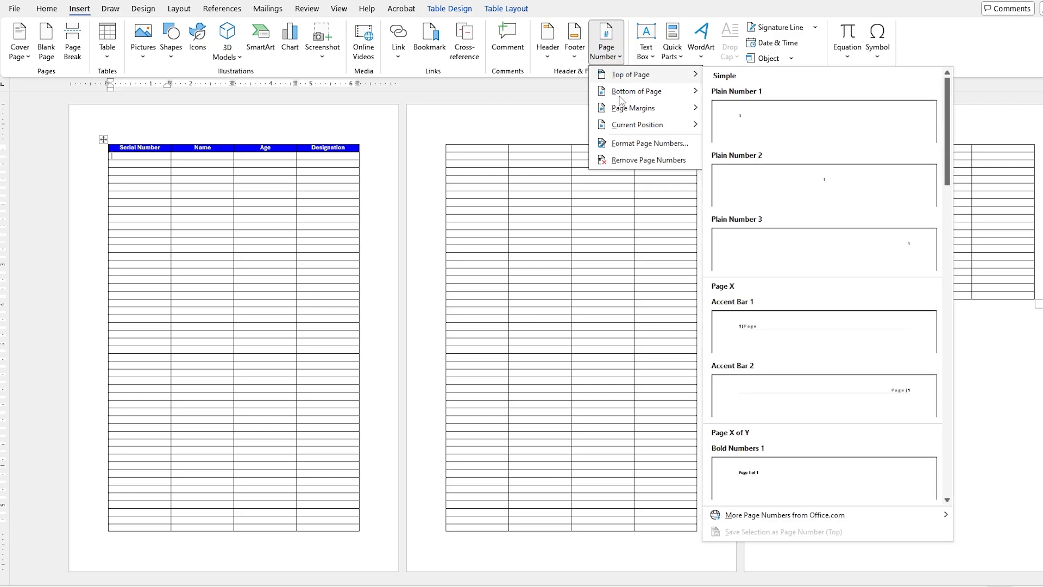
mouse_move(620, 95)
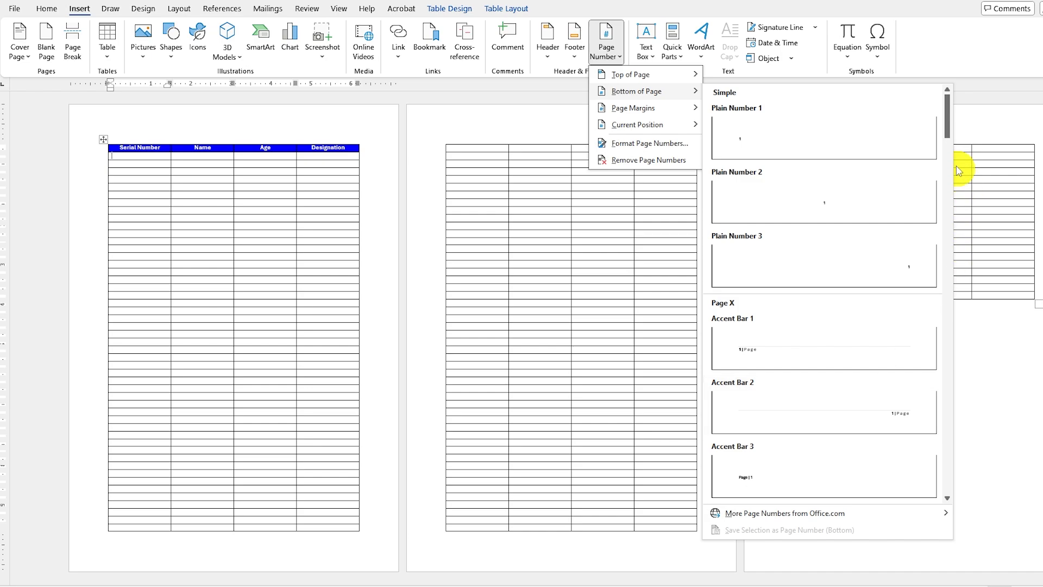
left_click_drag(947, 109, 947, 183)
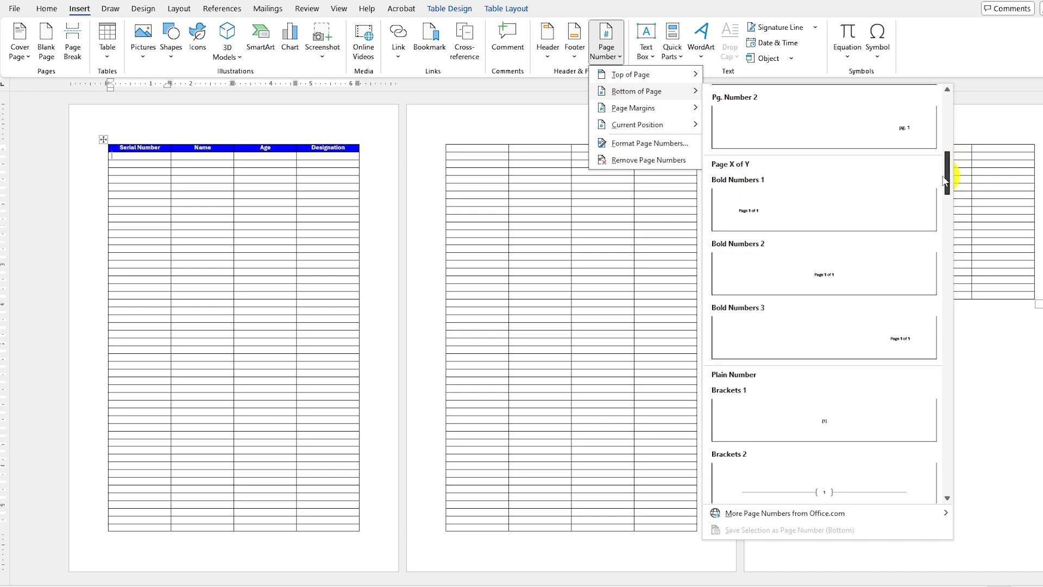
left_click(853, 278)
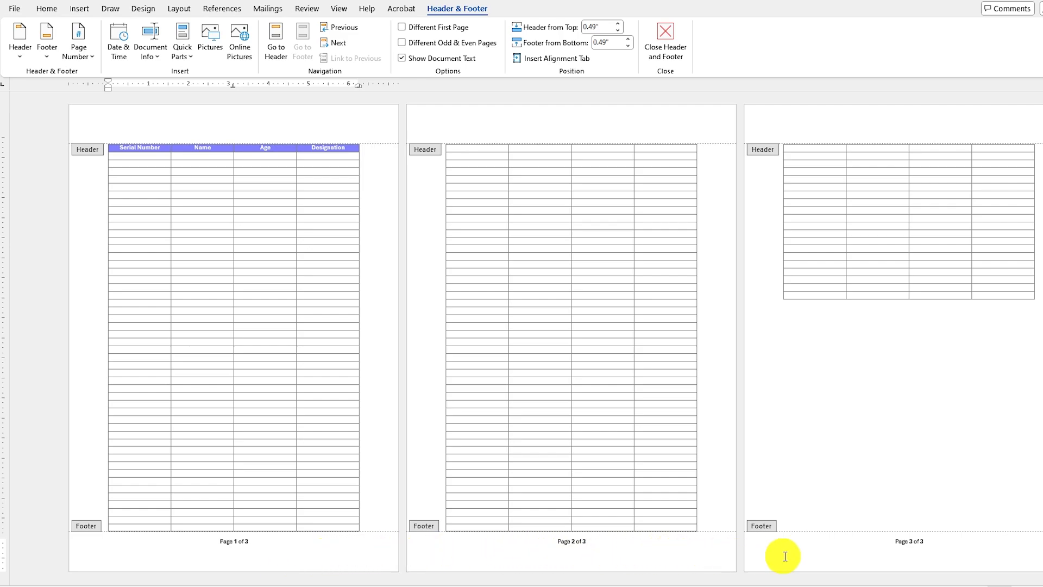
double_click(529, 302)
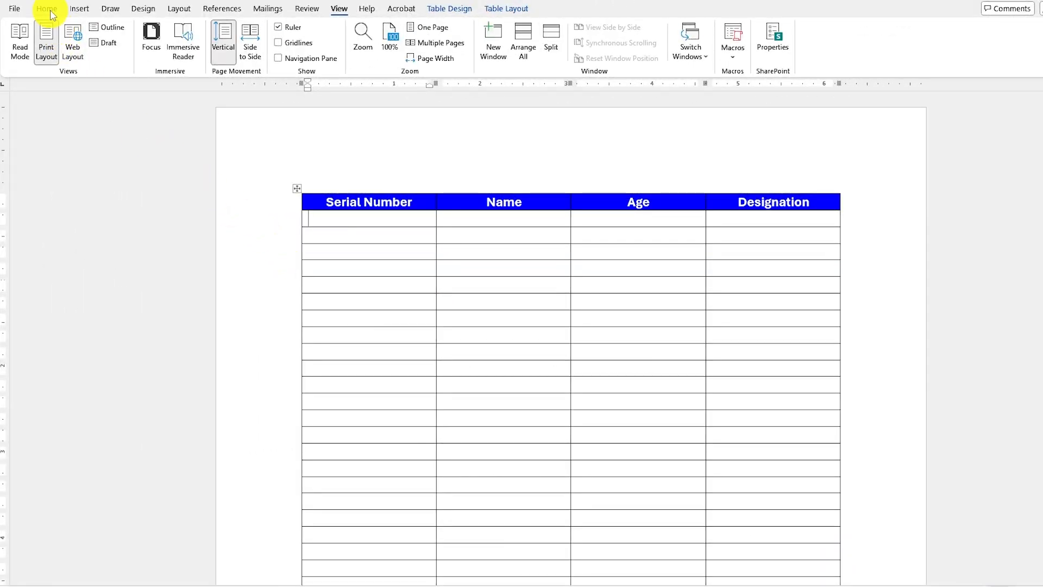
left_click(48, 9)
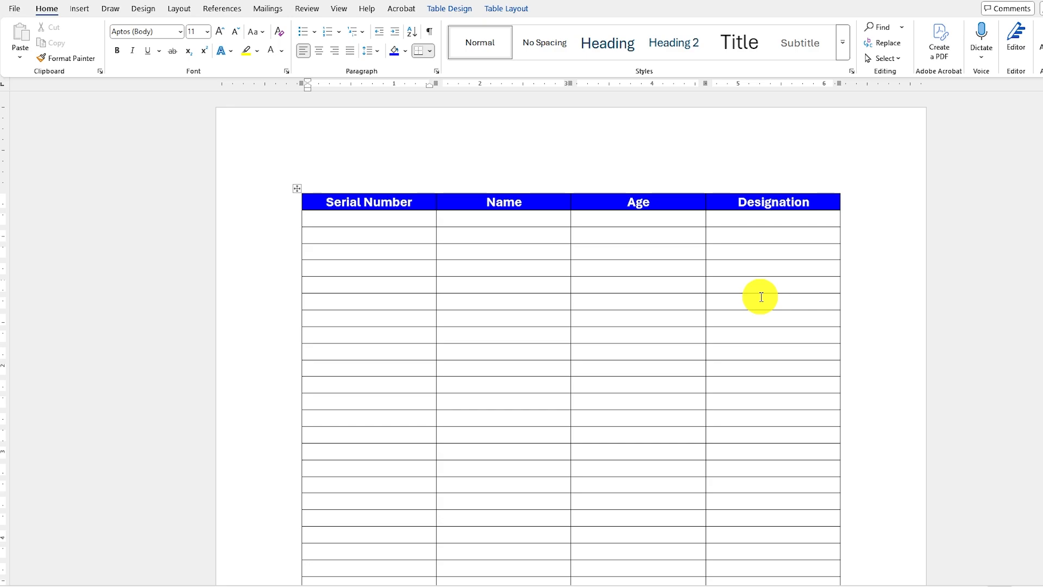
Open the page header above the table and insert the built-in Banded header design.
double_click(562, 121)
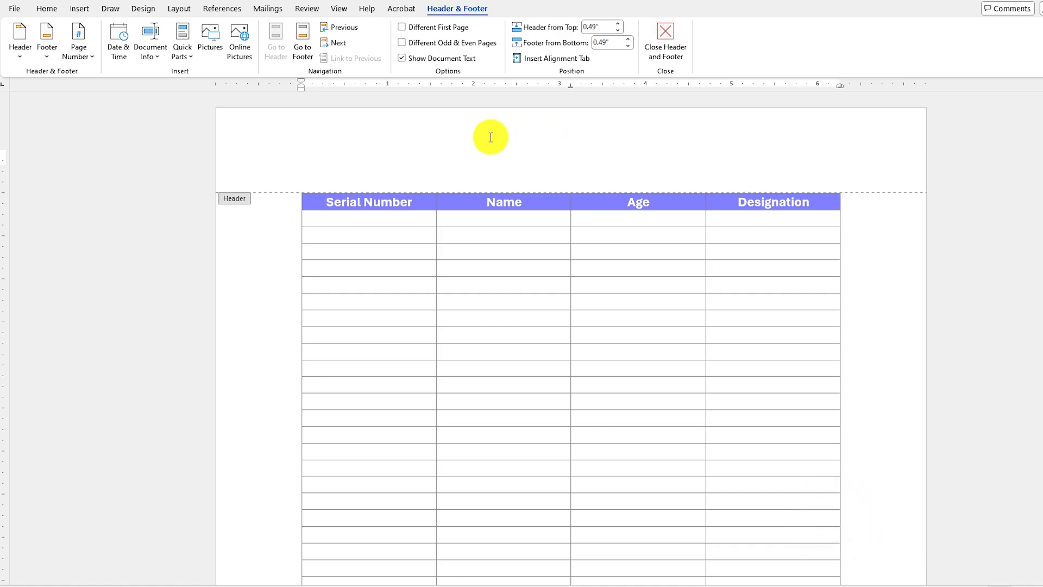
left_click(76, 9)
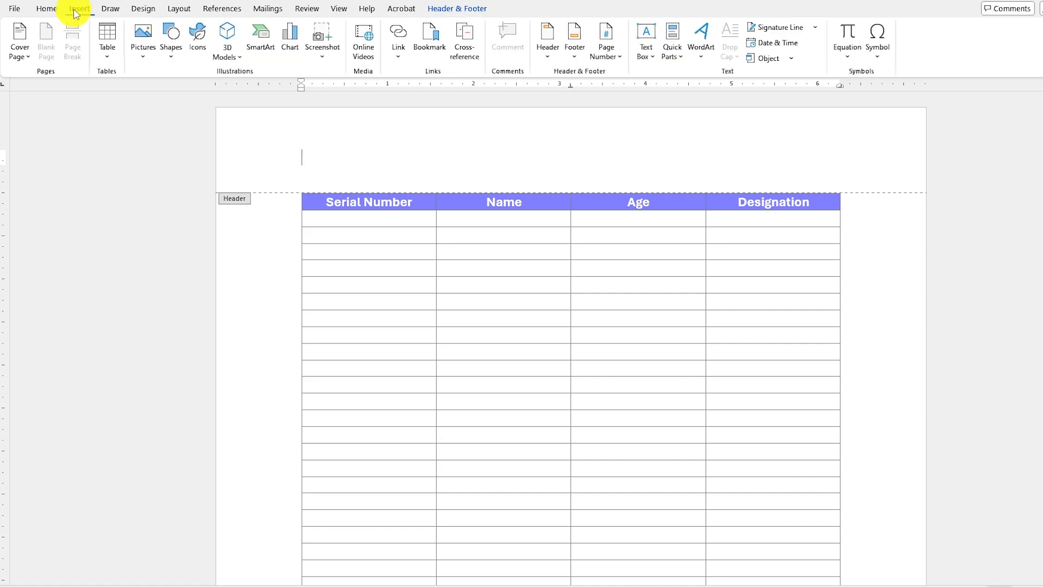
left_click(143, 43)
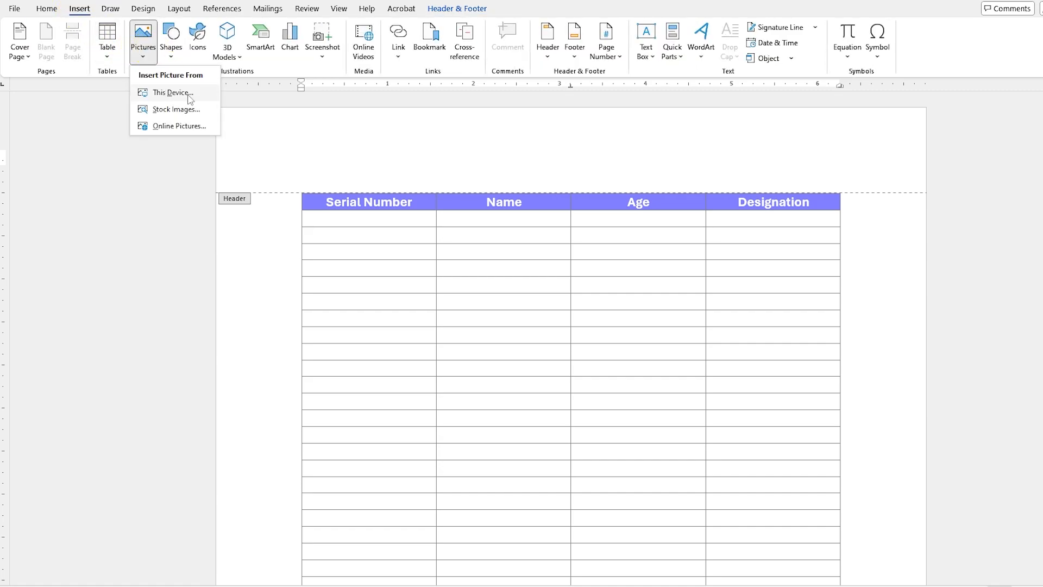
left_click(145, 57)
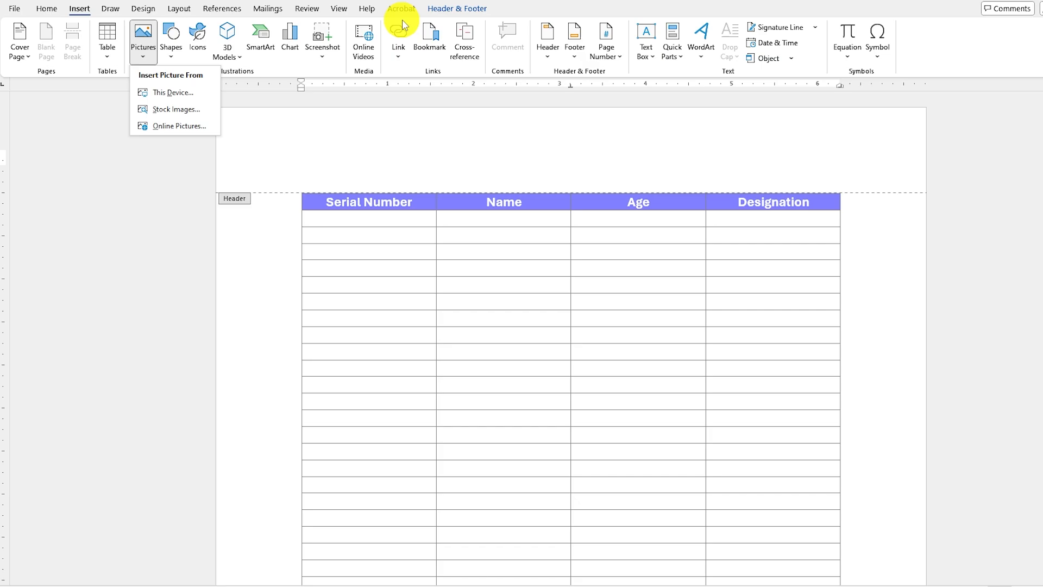
left_click(457, 9)
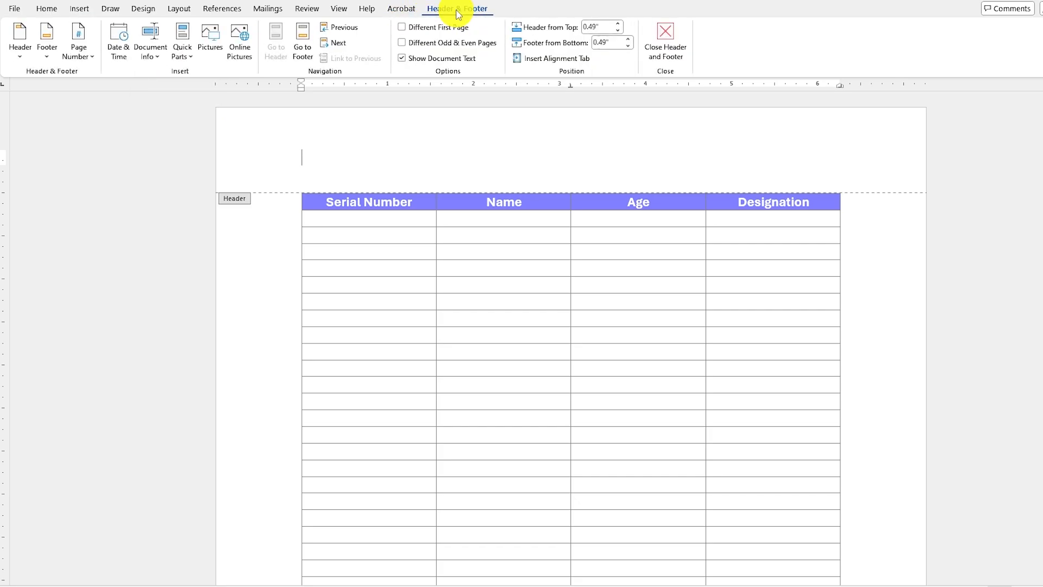
left_click(25, 56)
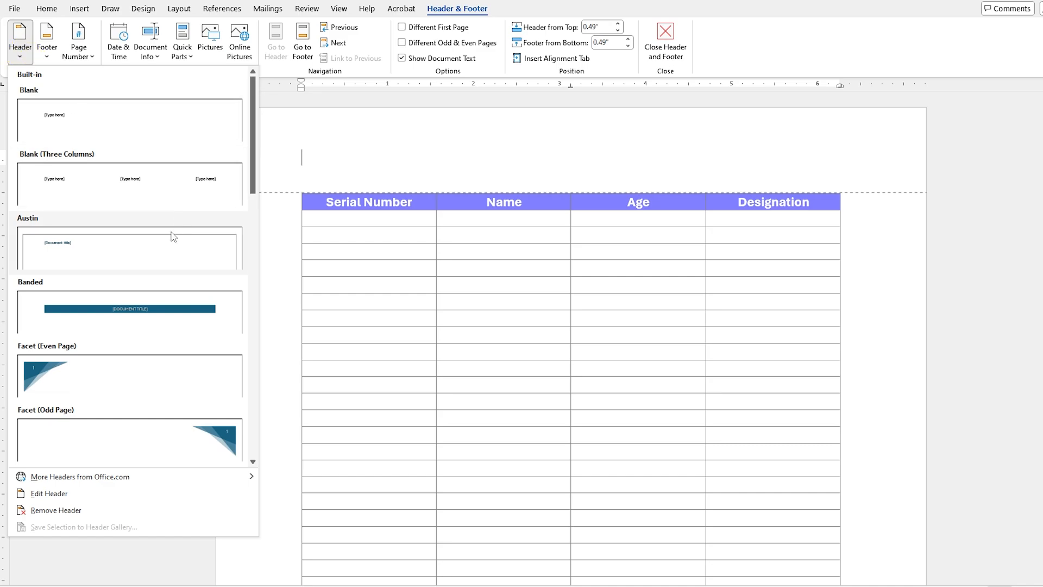
mouse_move(252, 165)
left_mouse_down()
mouse_move(256, 156)
mouse_move(256, 279)
mouse_move(263, 174)
left_mouse_up()
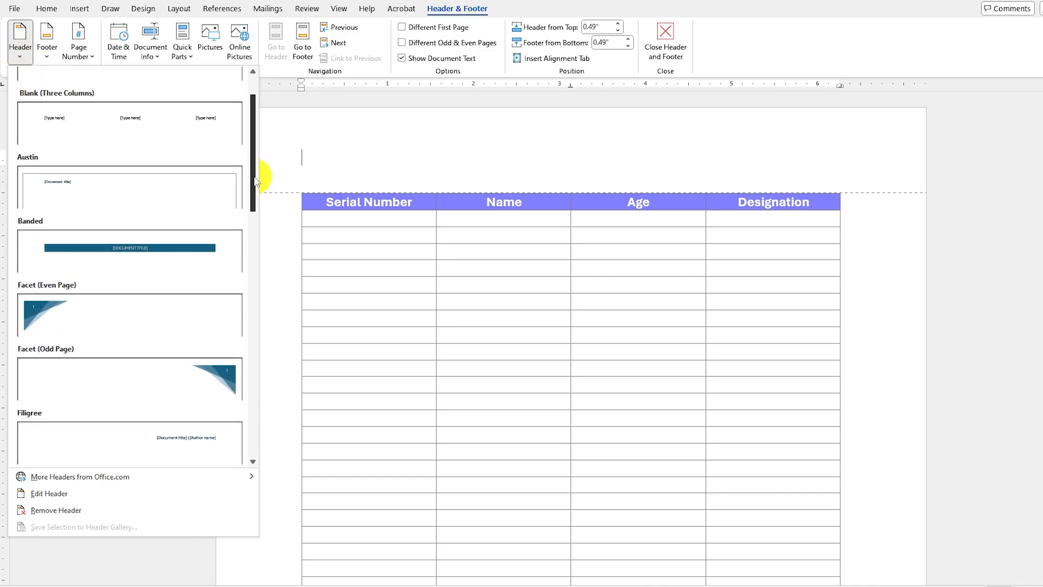
left_click(168, 254)
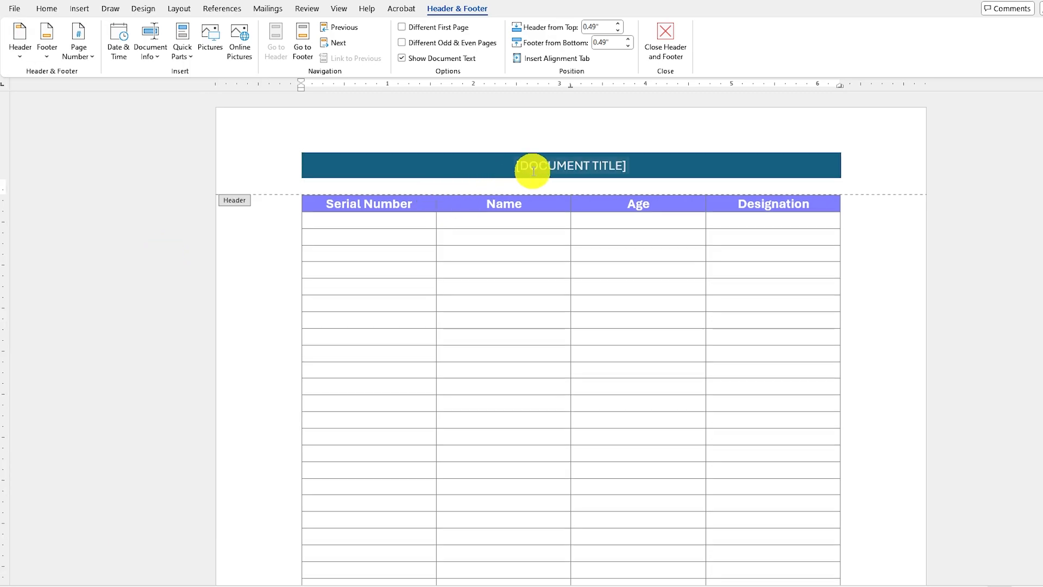
Enter KB COMPTECH HINDI as the header's document title, return to the body and check the header on the following pages.
left_click(515, 166)
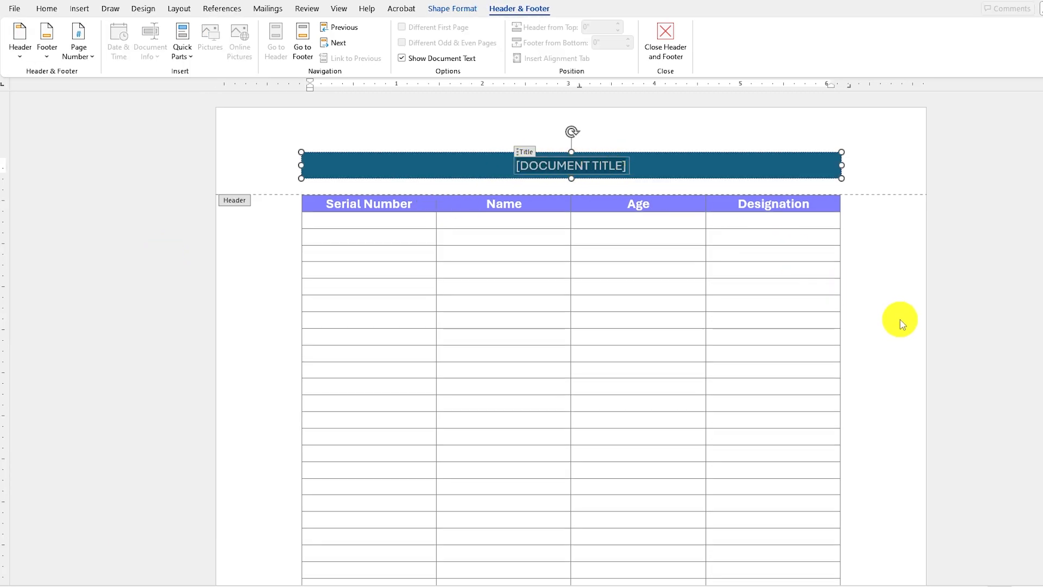
type("KB COMPTECH HINDI")
left_click(729, 142)
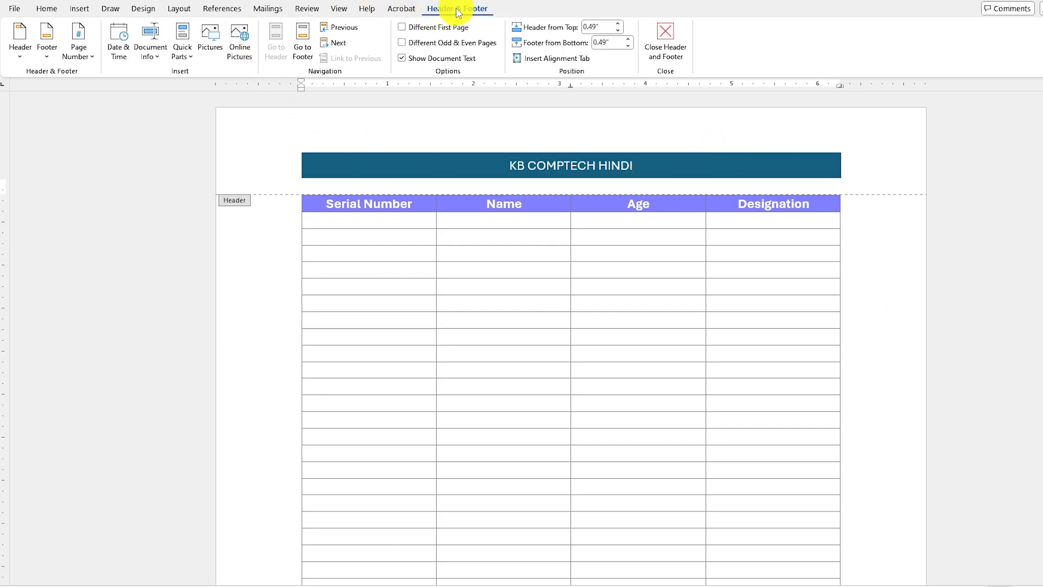
left_click(677, 53)
left_click(536, 250)
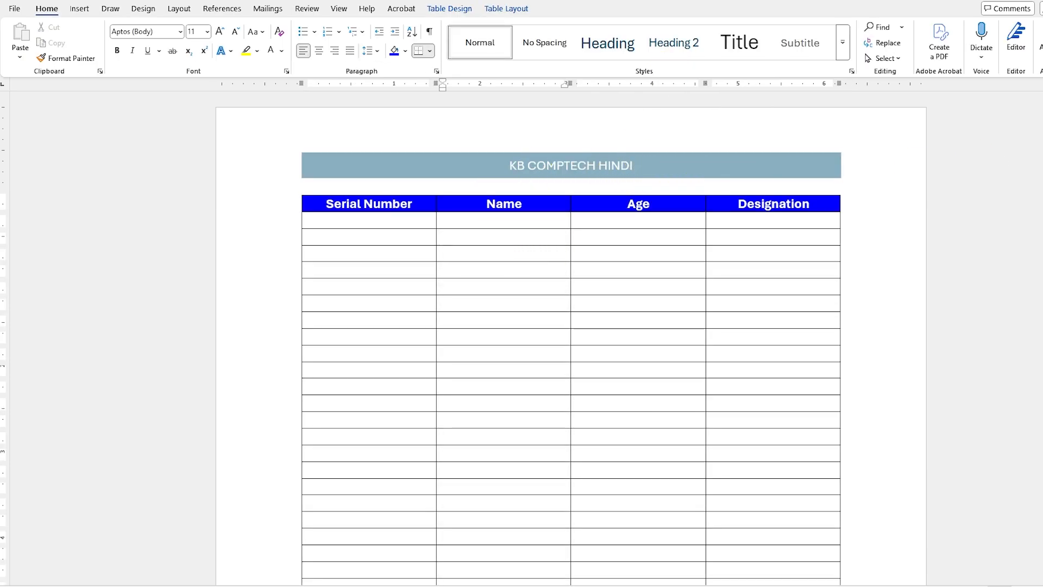
scroll(442, 238, "down", 10)
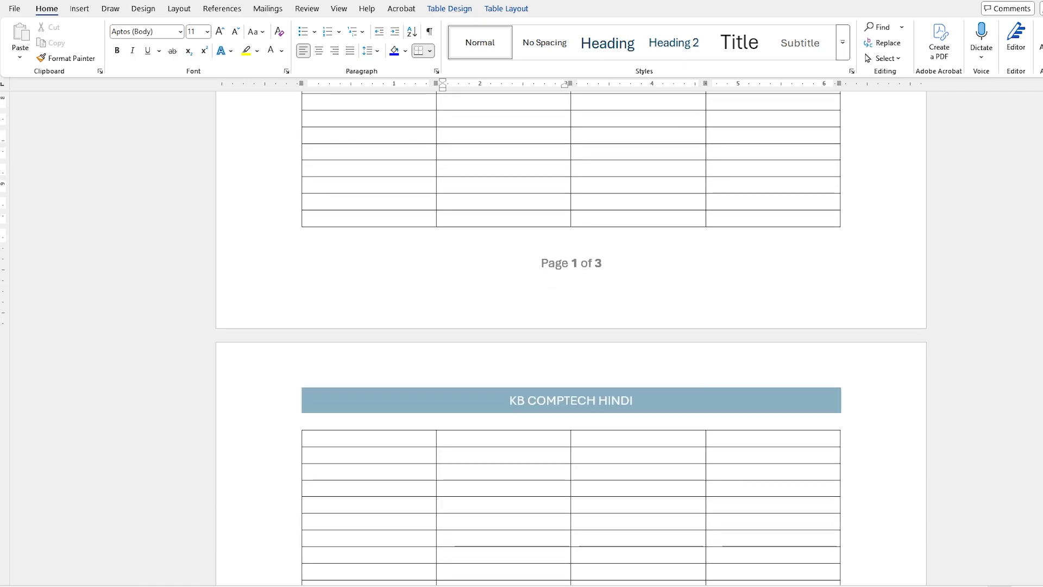
scroll(571, 336, "down", 8)
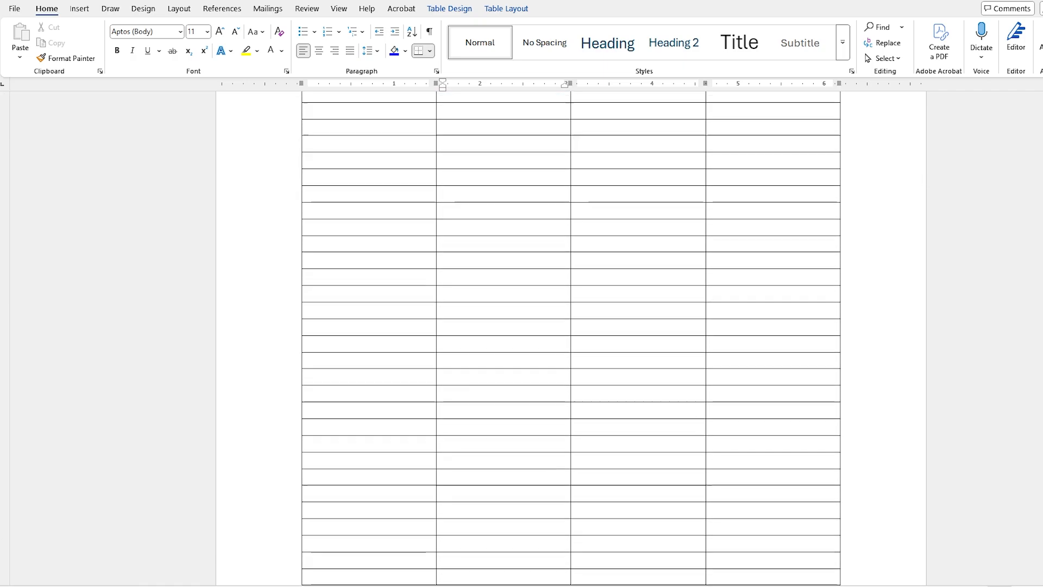
scroll(570, 336, "down", 10)
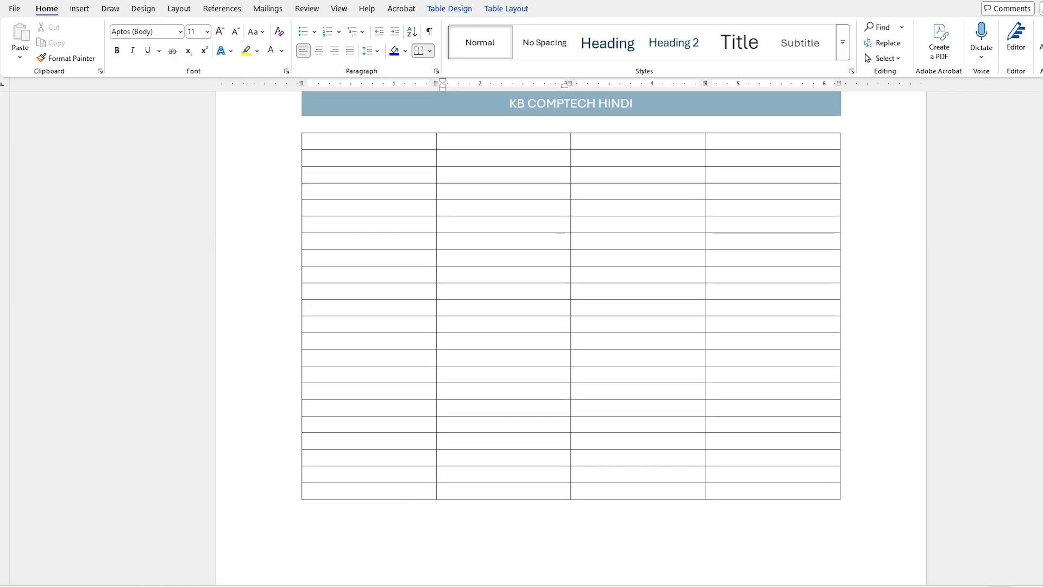
scroll(444, 253, "up", 20)
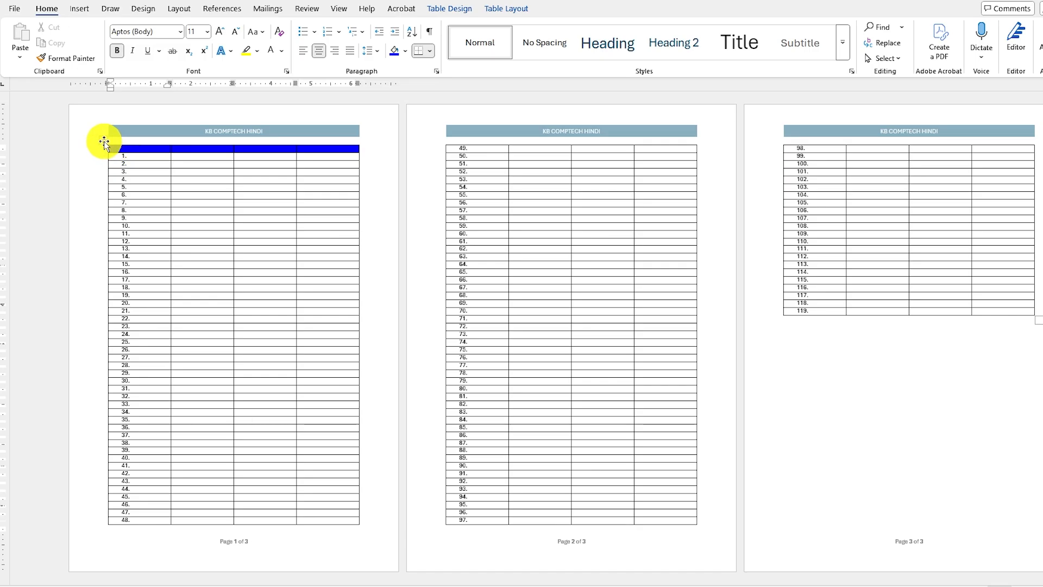
Select the entire numbered table spanning the three pages and delete it.
left_click(104, 142)
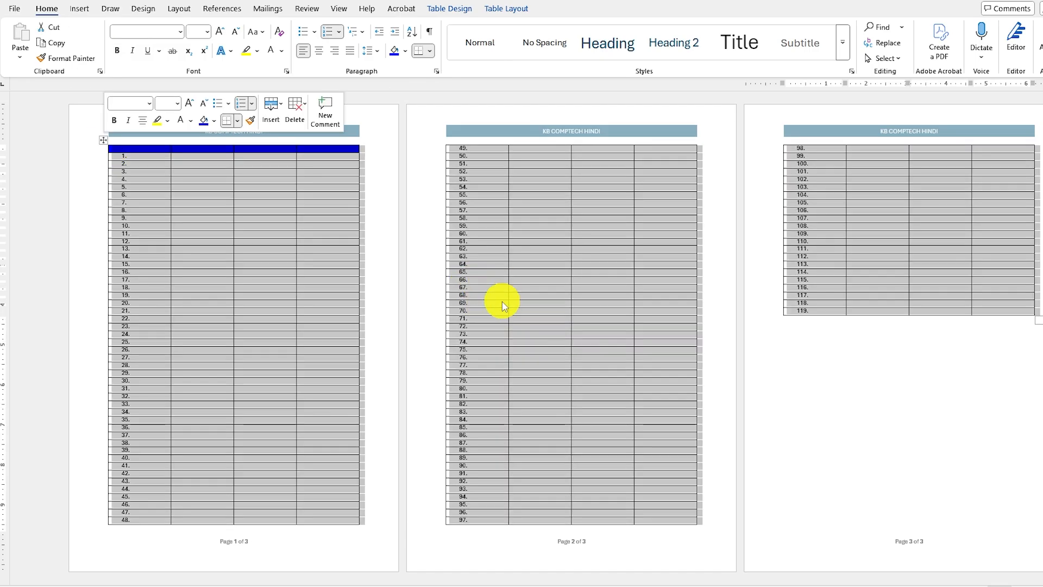
left_click(320, 311)
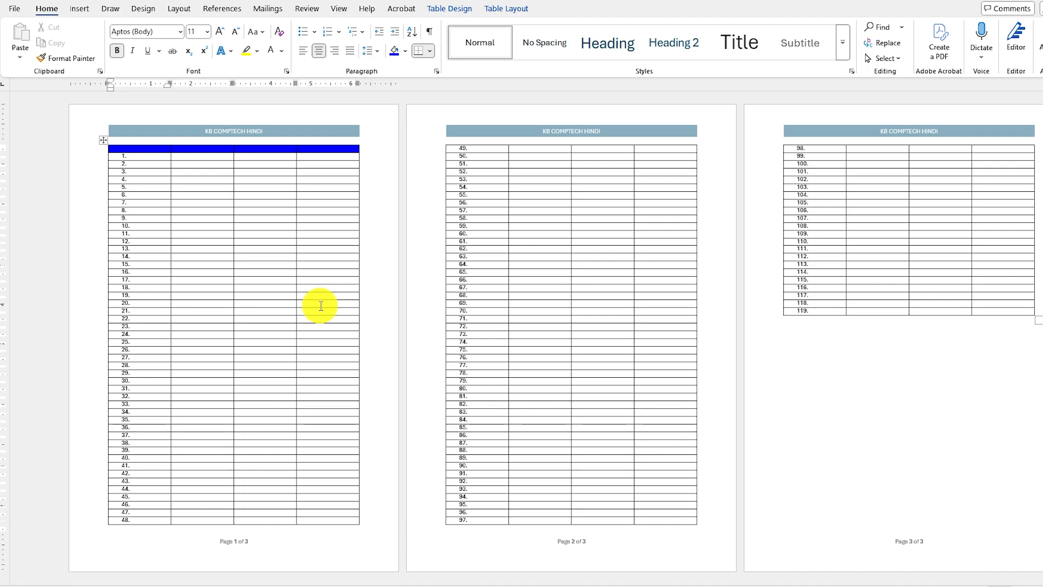
left_click(102, 140)
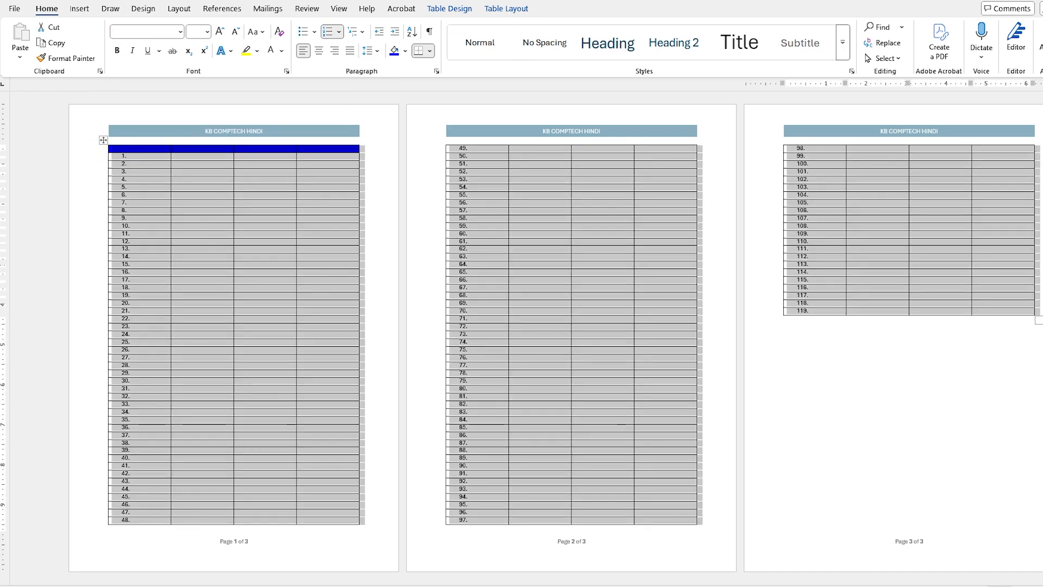
key("BackSpace")
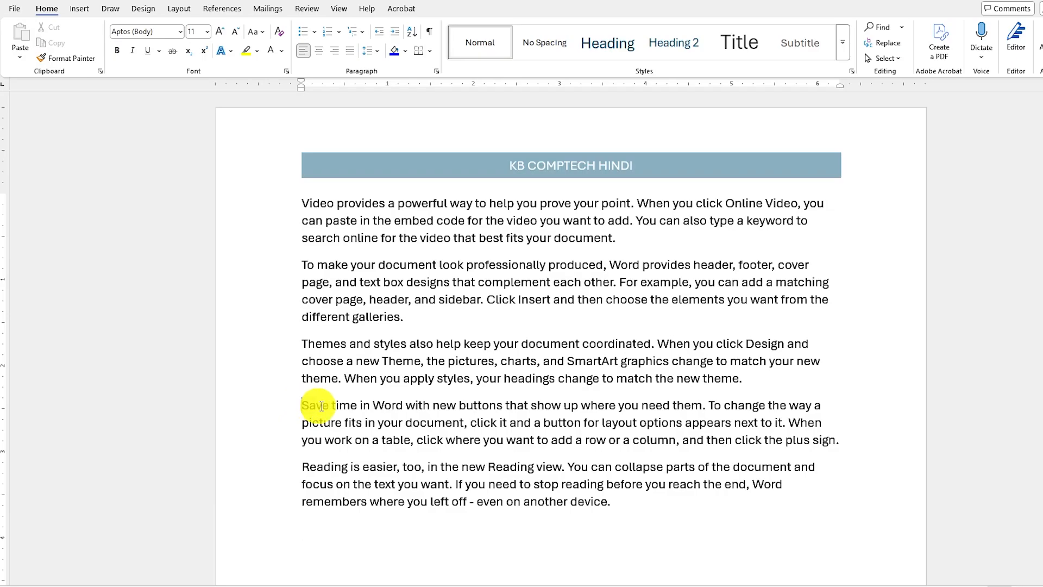
Hide the paragraph beginning "Save time in Word" with the Hidden font effect.
left_click_drag(309, 404, 839, 438)
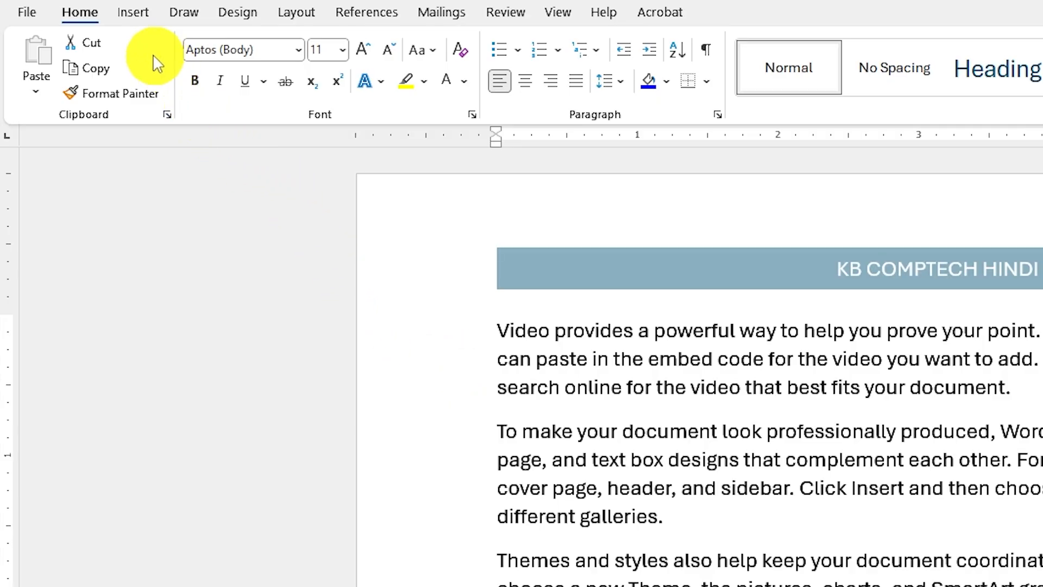
left_click(475, 115)
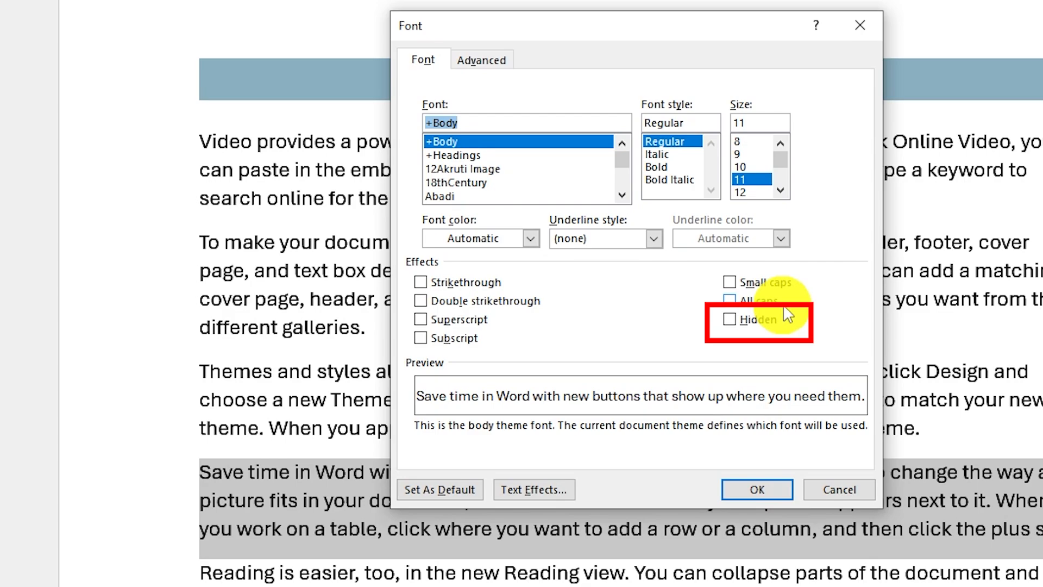
left_click(730, 319)
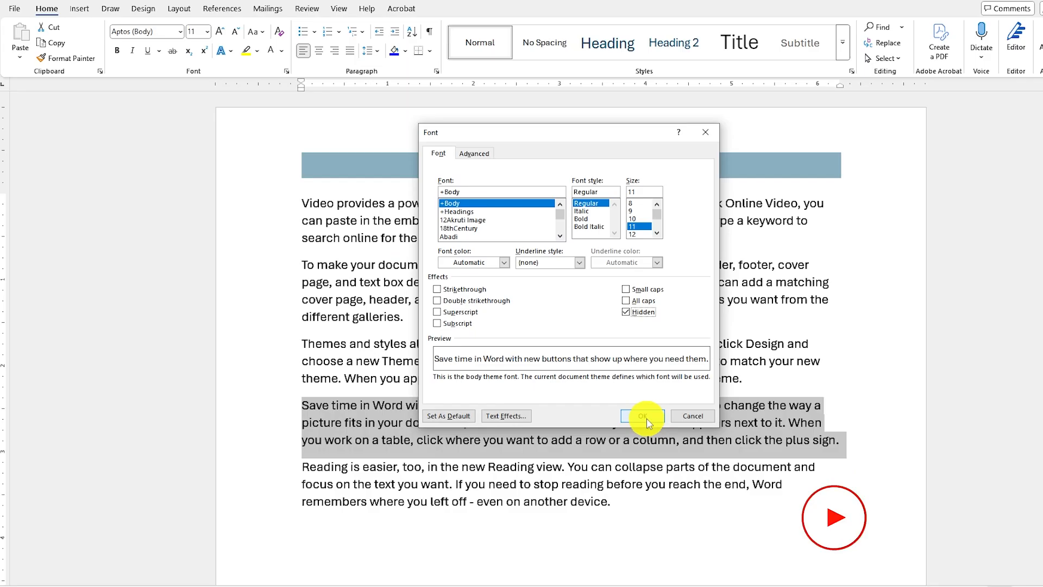
left_click(758, 490)
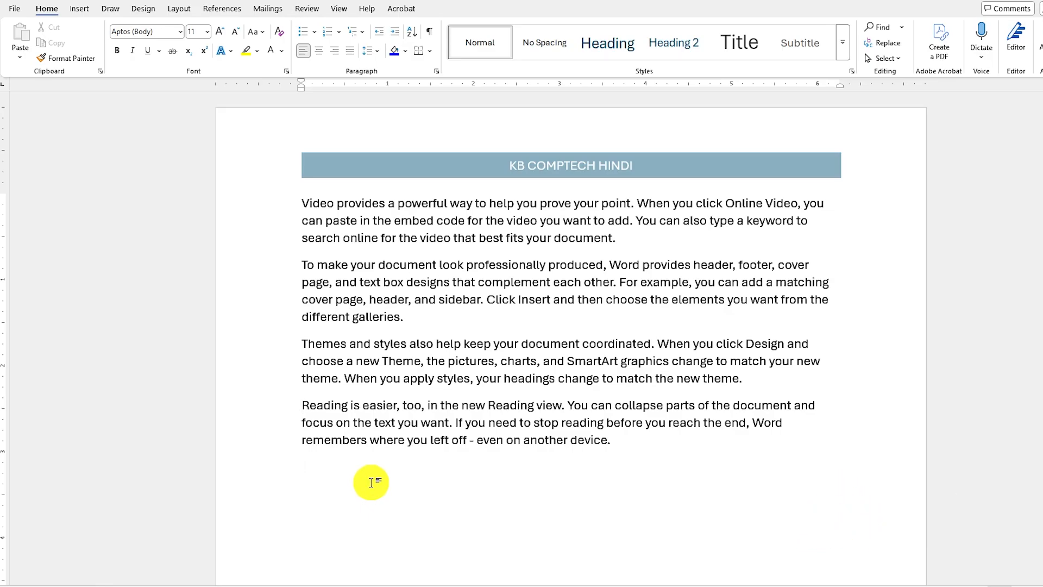
Select all the document text and clear the Hidden font effect to reveal the hidden paragraph.
key("ctrl+a")
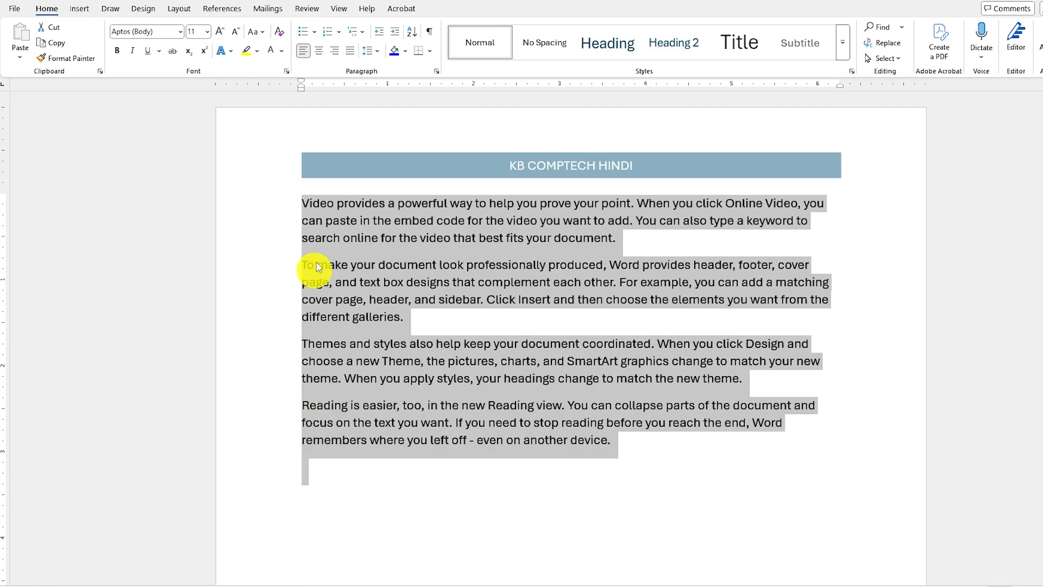
left_click(286, 72)
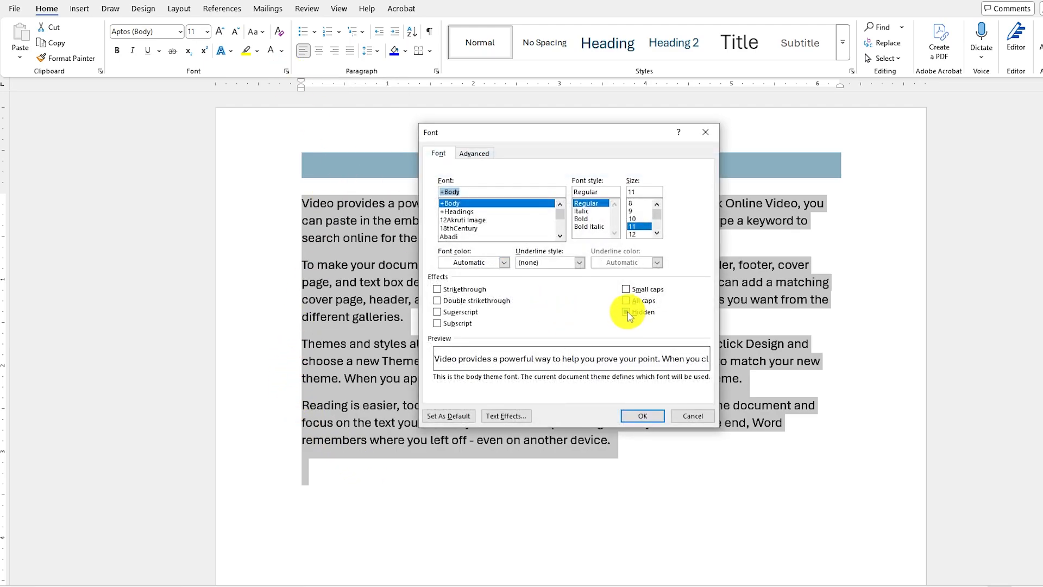
left_click(627, 312)
left_click(625, 314)
left_click(651, 417)
left_click(651, 419)
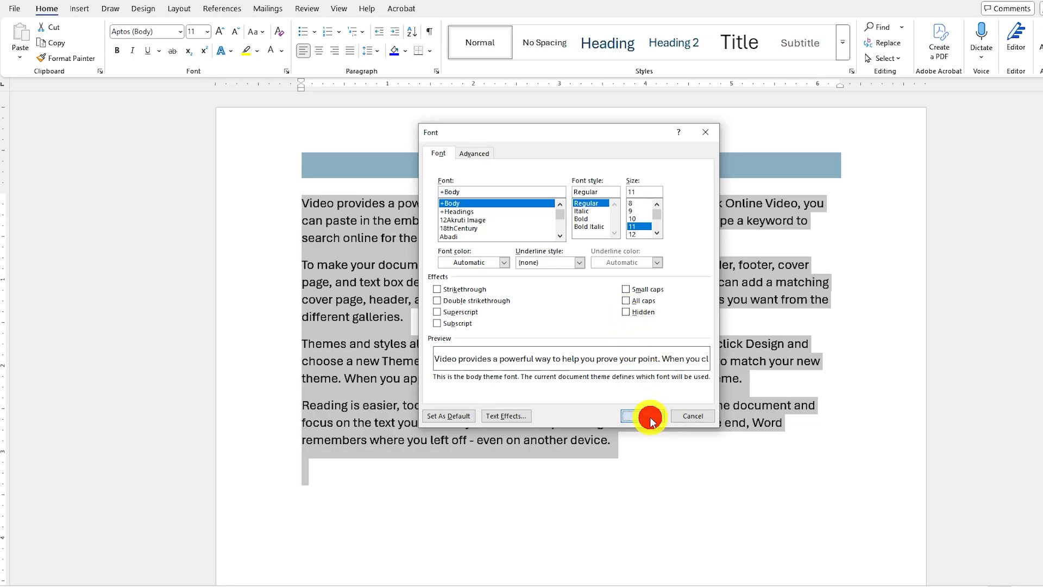
left_click(473, 440)
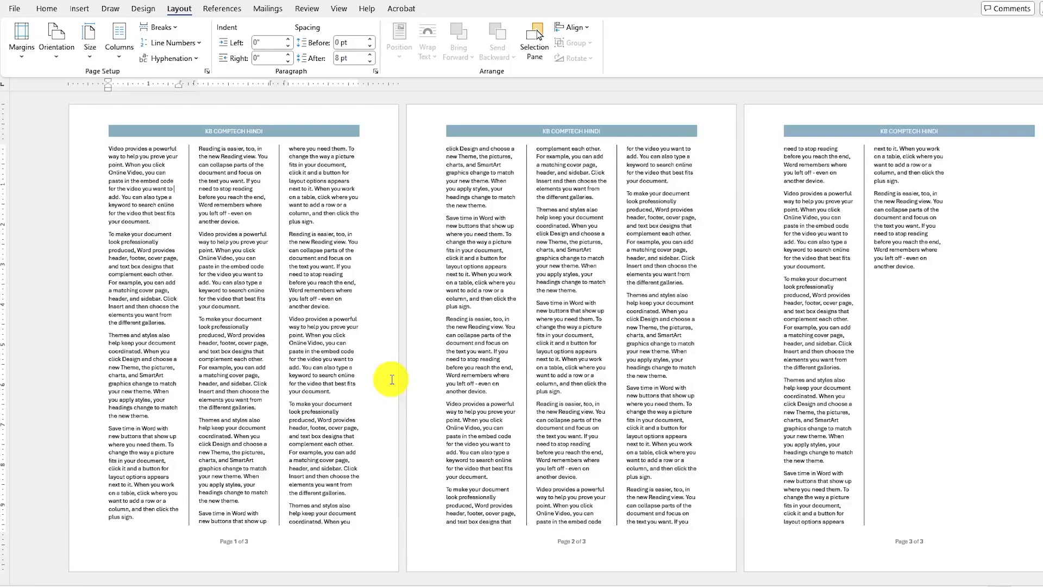
Set up a custom picture watermark using the Untitled-1 image from the ADVANCED WORD folder.
left_click(49, 9)
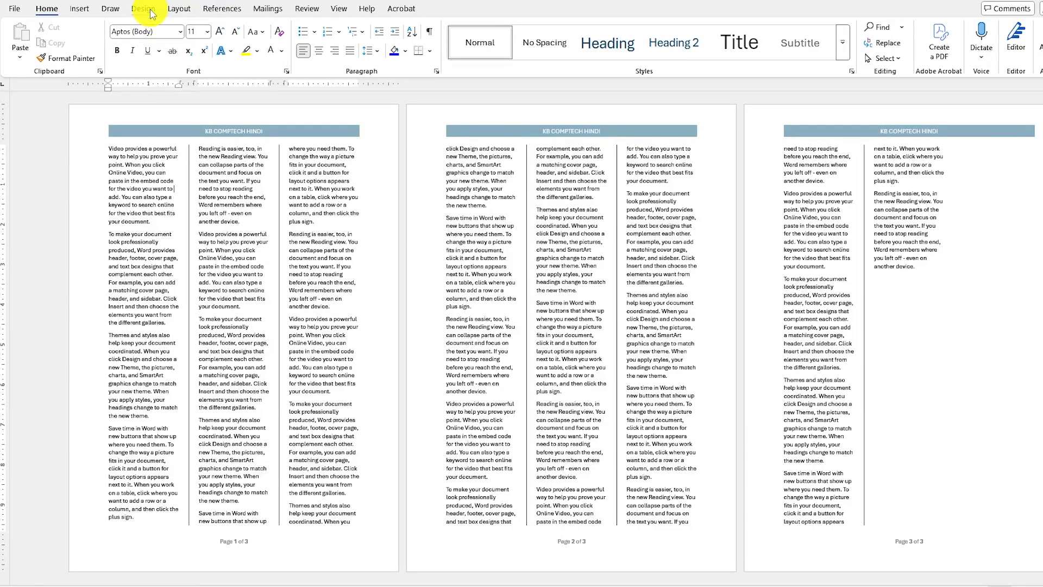
left_click(146, 10)
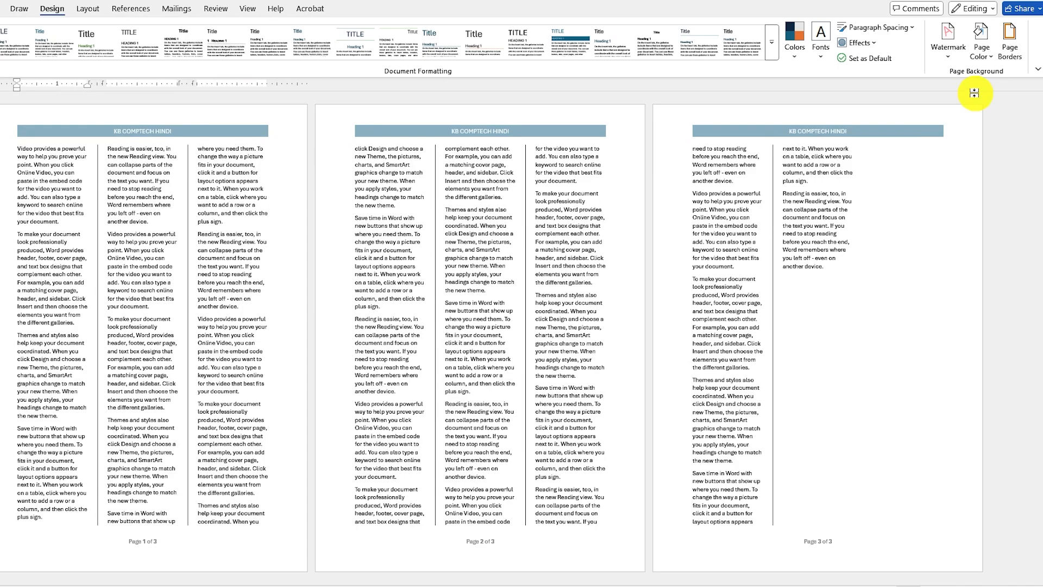
left_click(950, 54)
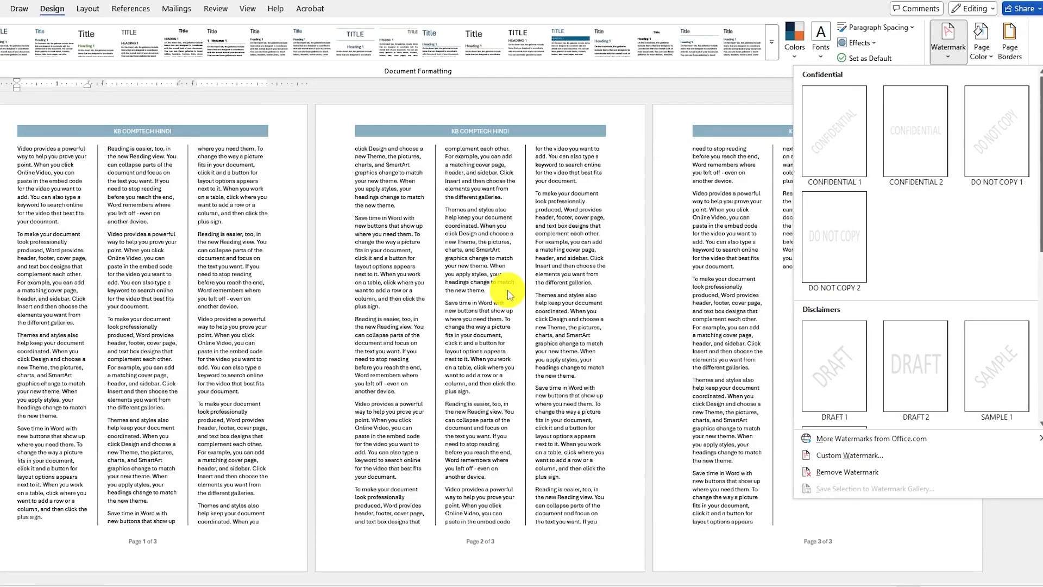
left_click(837, 459)
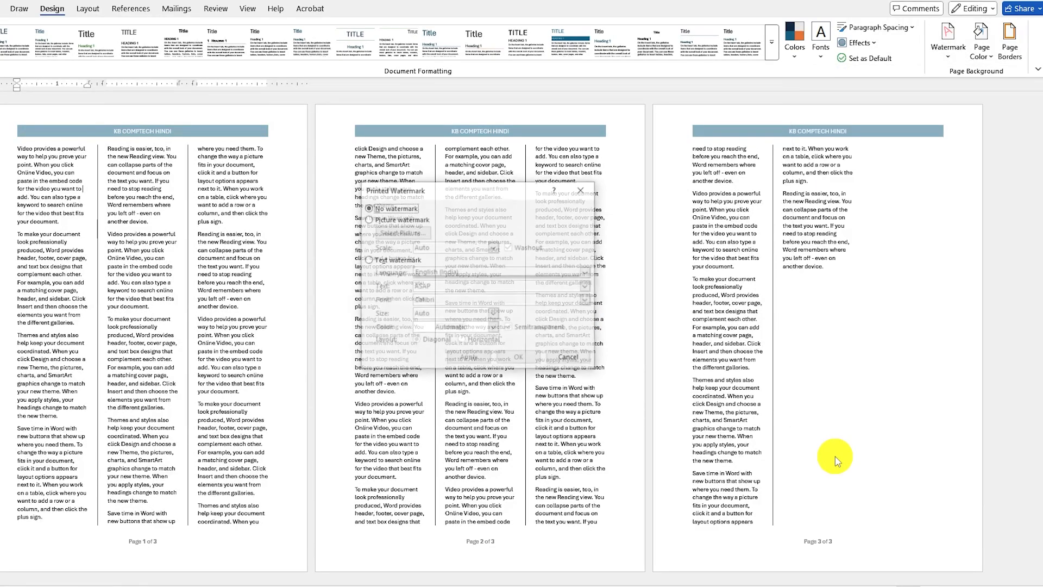
left_click(372, 219)
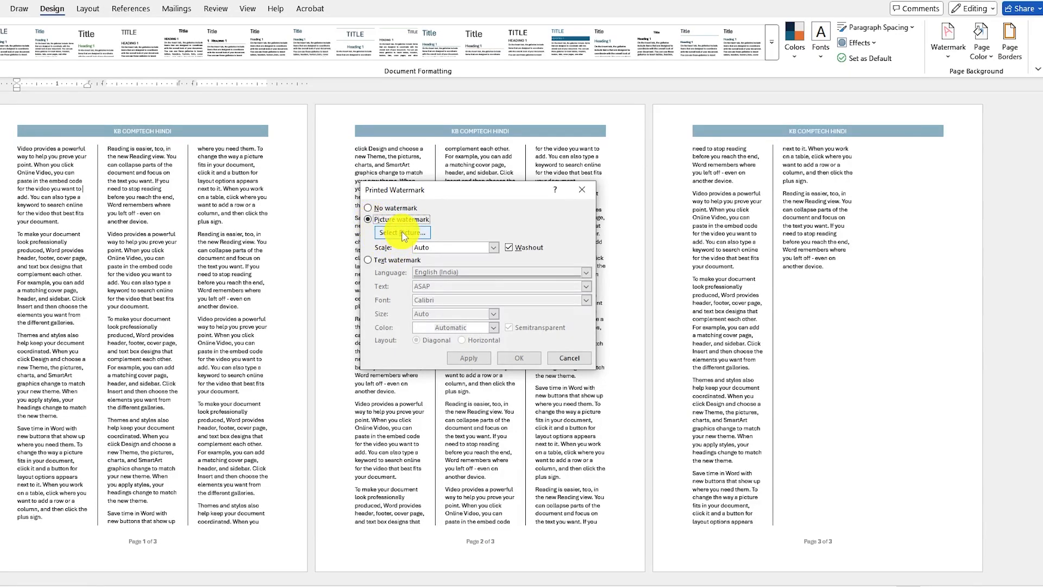
left_click(403, 233)
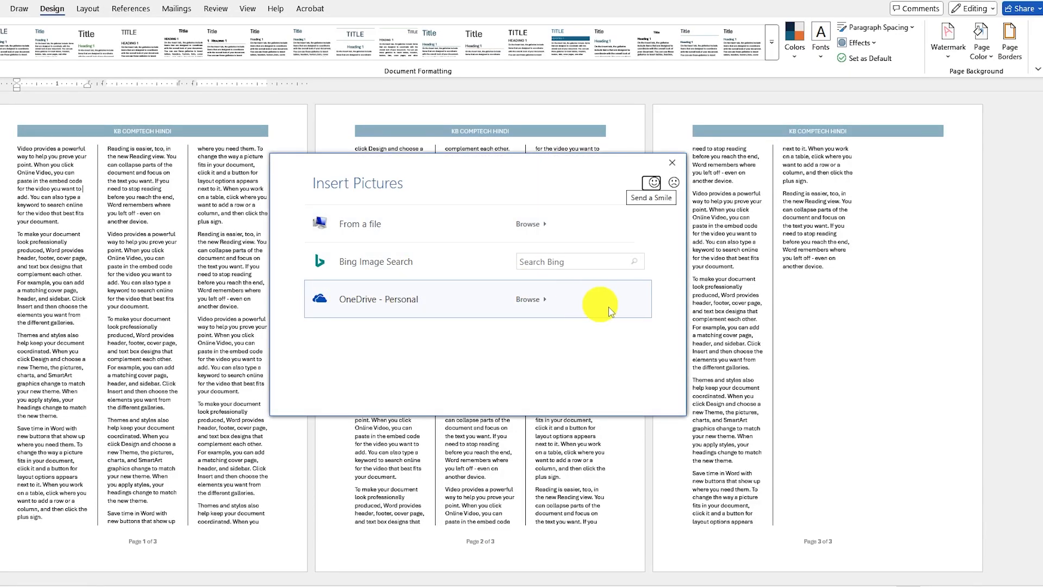
left_click(365, 233)
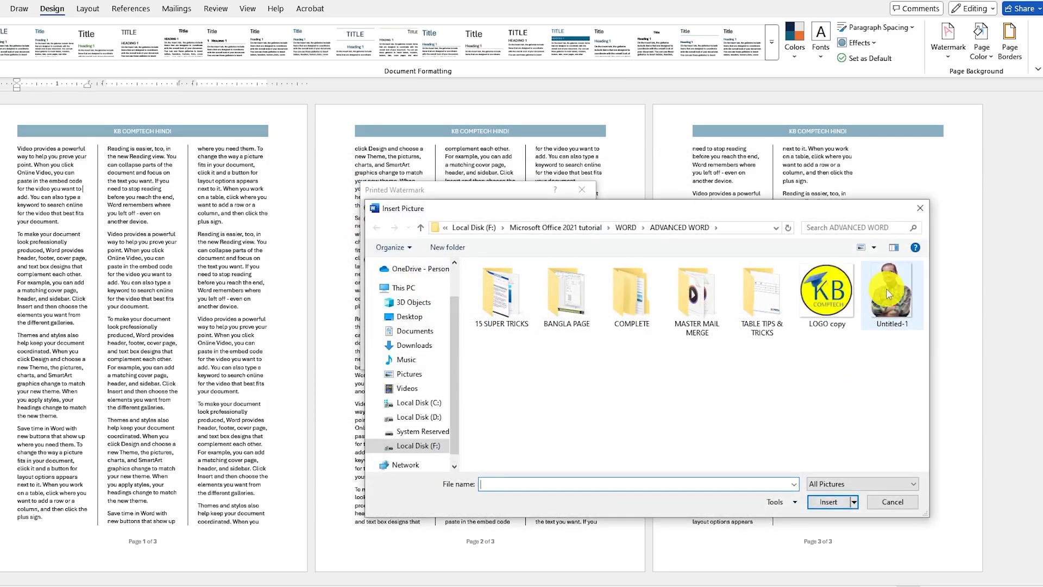
left_click(888, 294)
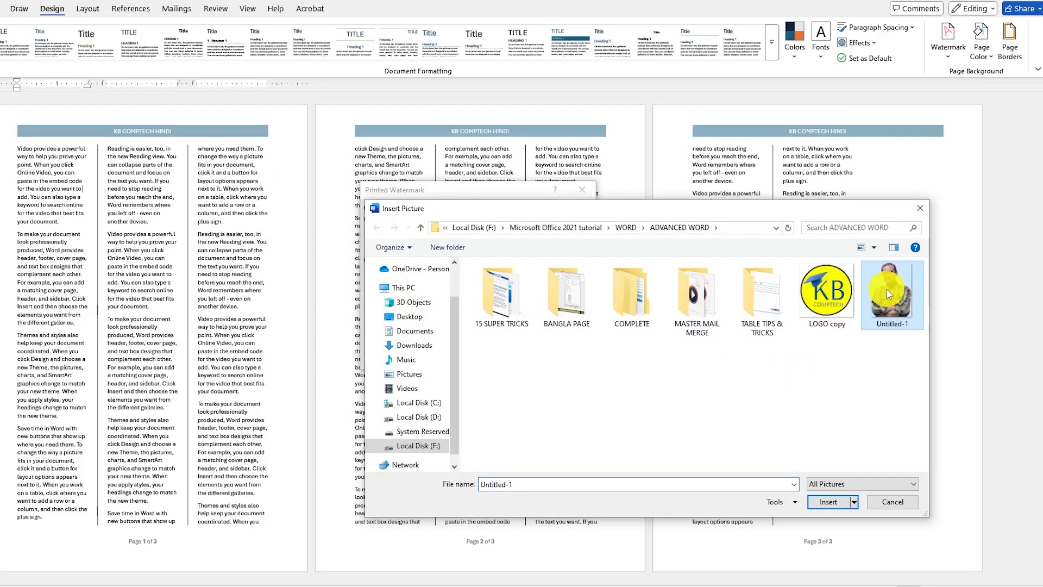
left_click(827, 501)
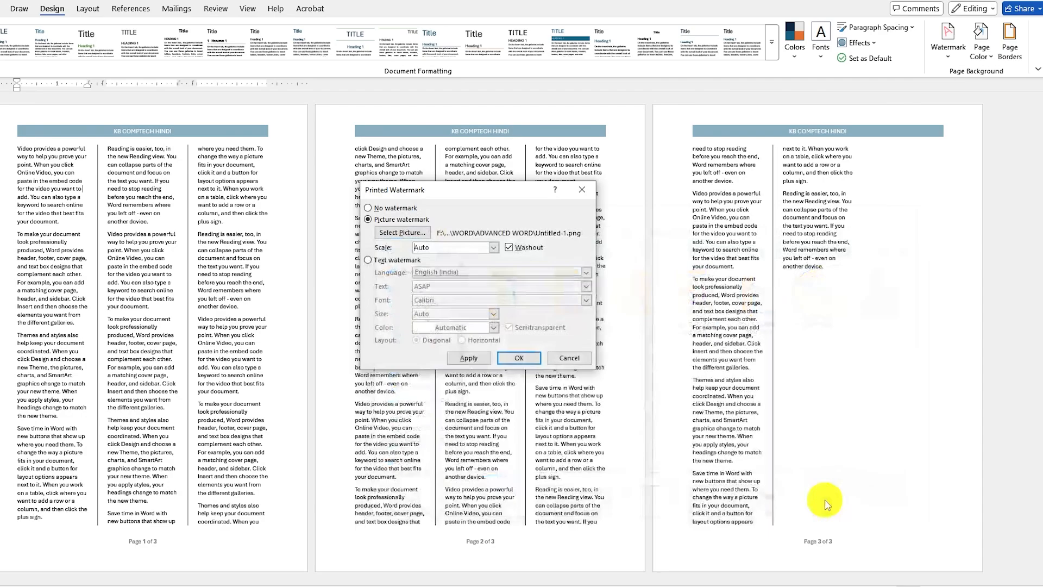
Apply the picture watermark with Auto scale and Washout, and open the print preview.
left_click(493, 248)
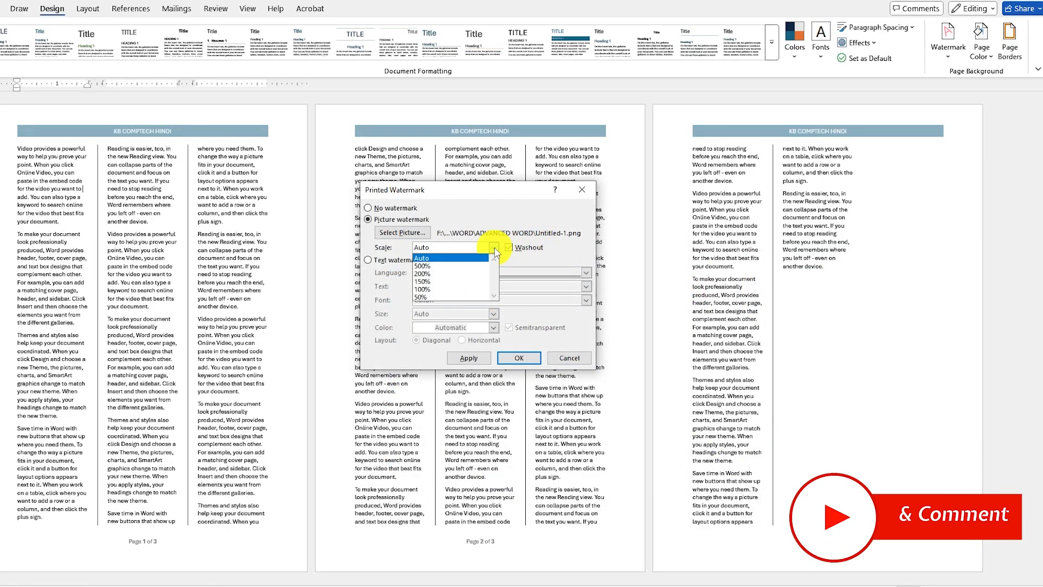
left_click(435, 255)
left_click(524, 358)
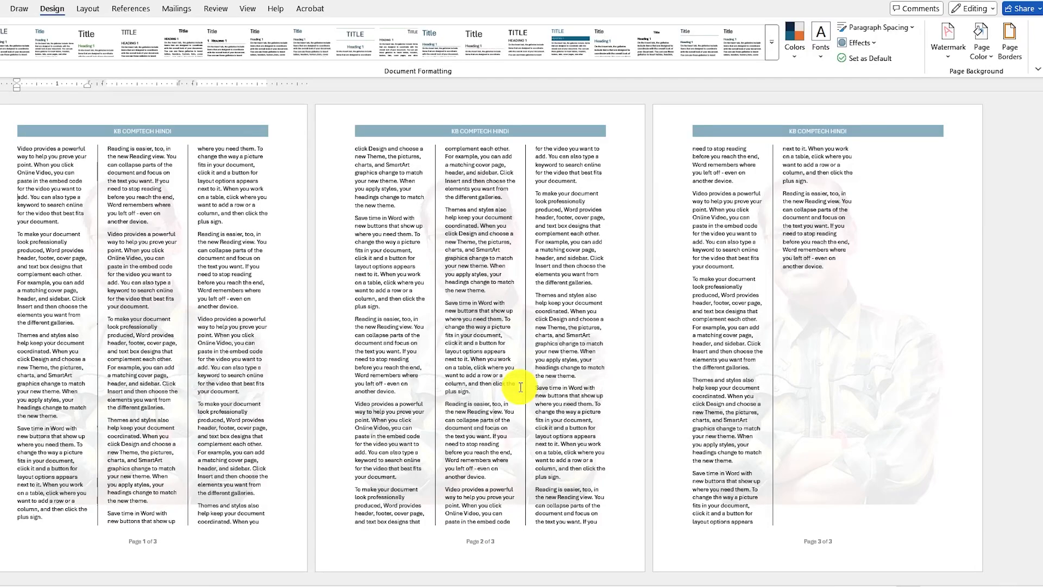
key("ctrl+p")
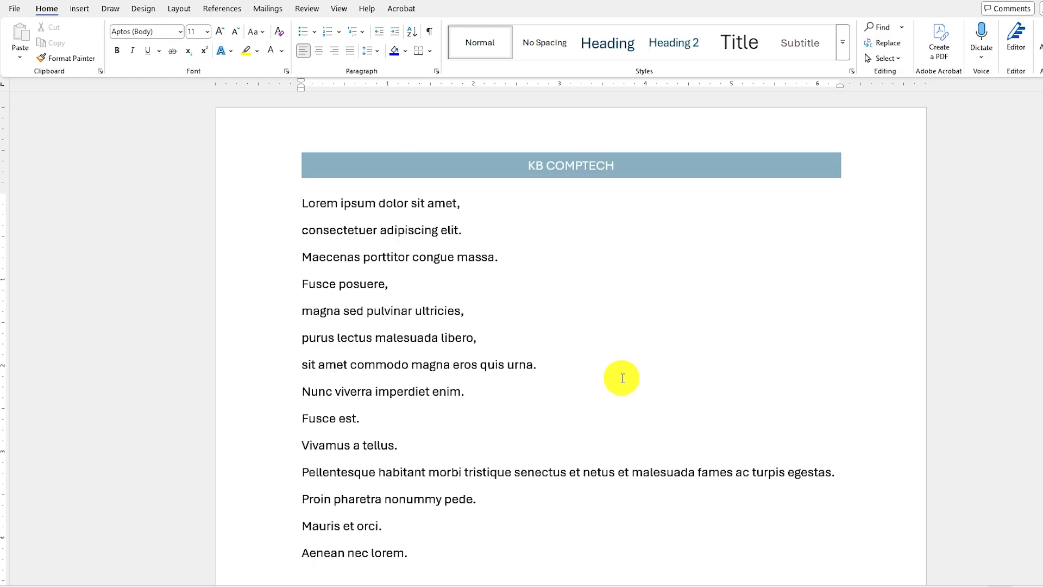
Try joining the first four Lorem ipsum lines into one paragraph by removing the breaks between them one at a time.
left_click(303, 231)
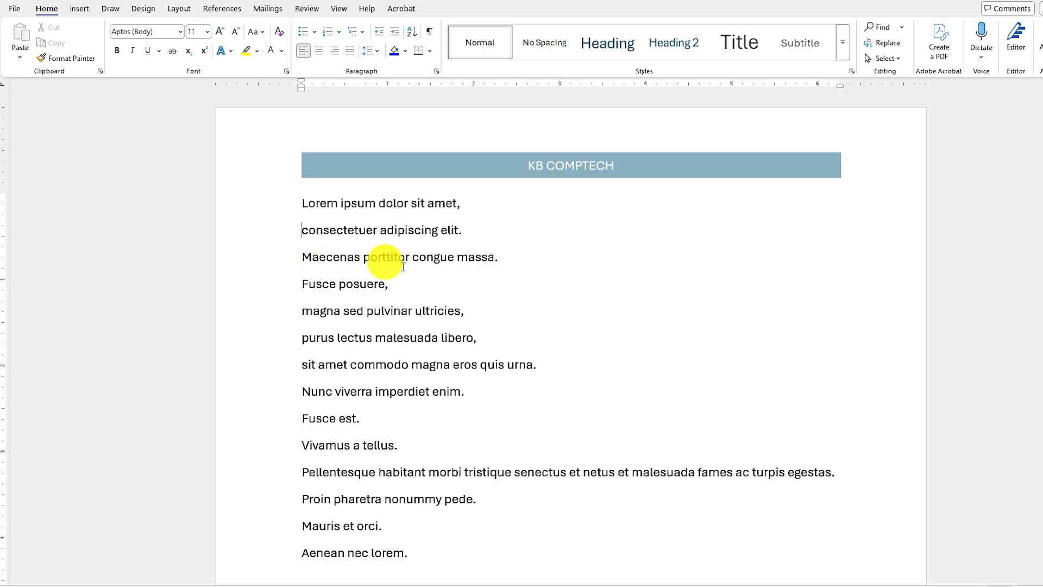
key("BackSpace")
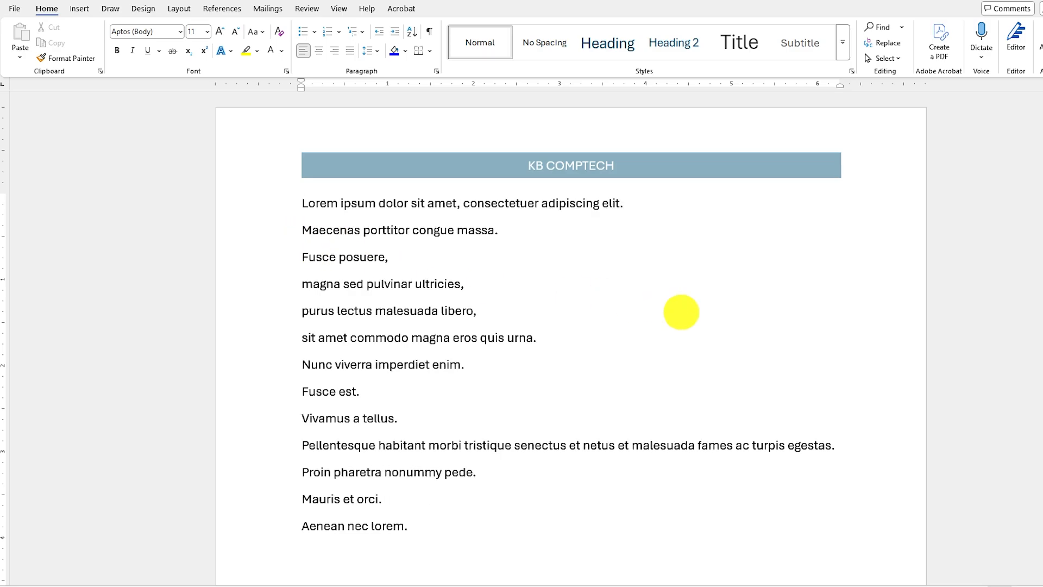
left_click(300, 230)
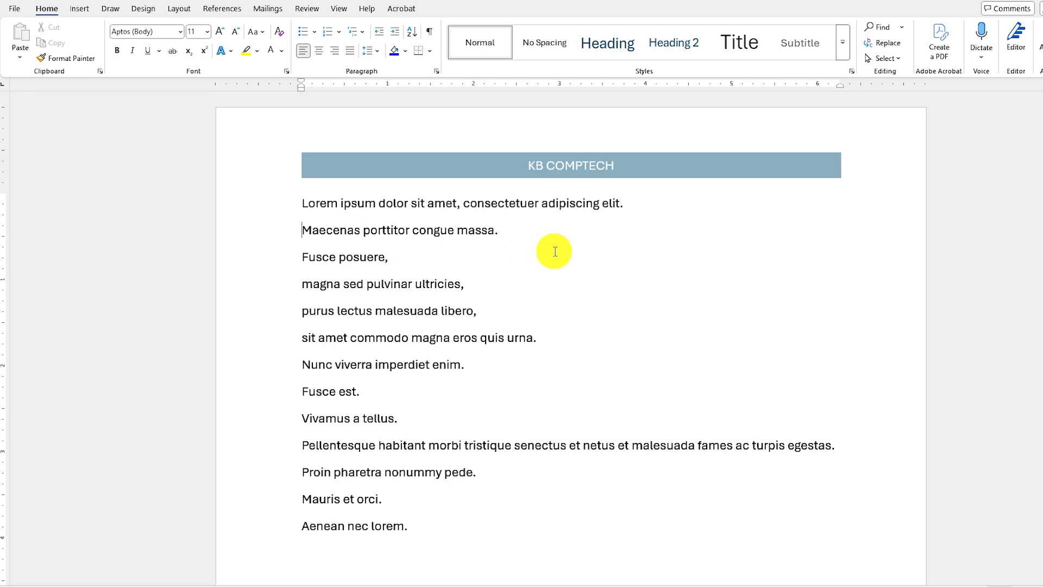
key("BackSpace")
left_click(300, 230)
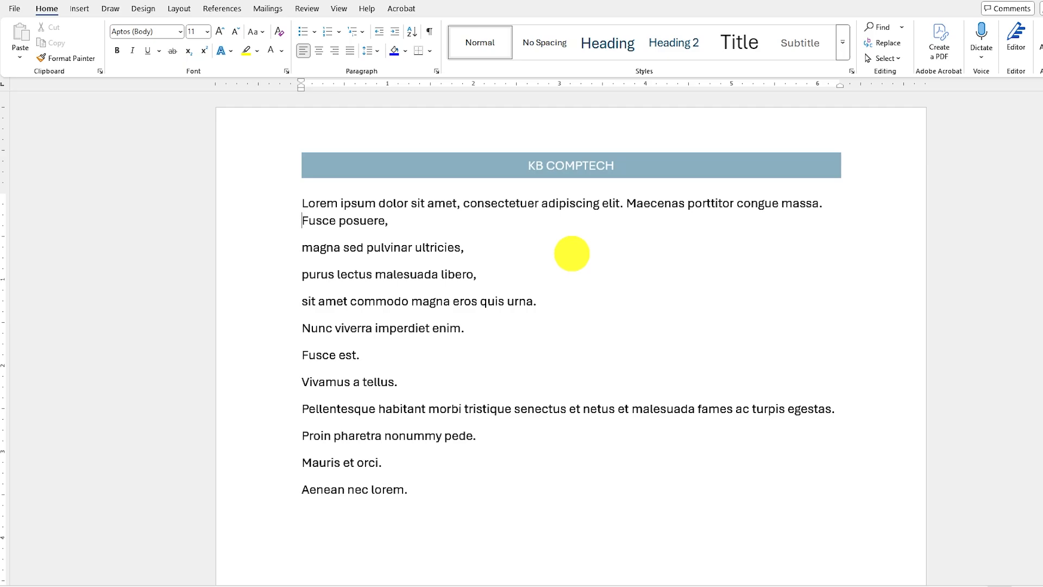
Undo the three manual line joins.
key("ctrl+z")
key("ctrl+z")
key("ctrl+z")
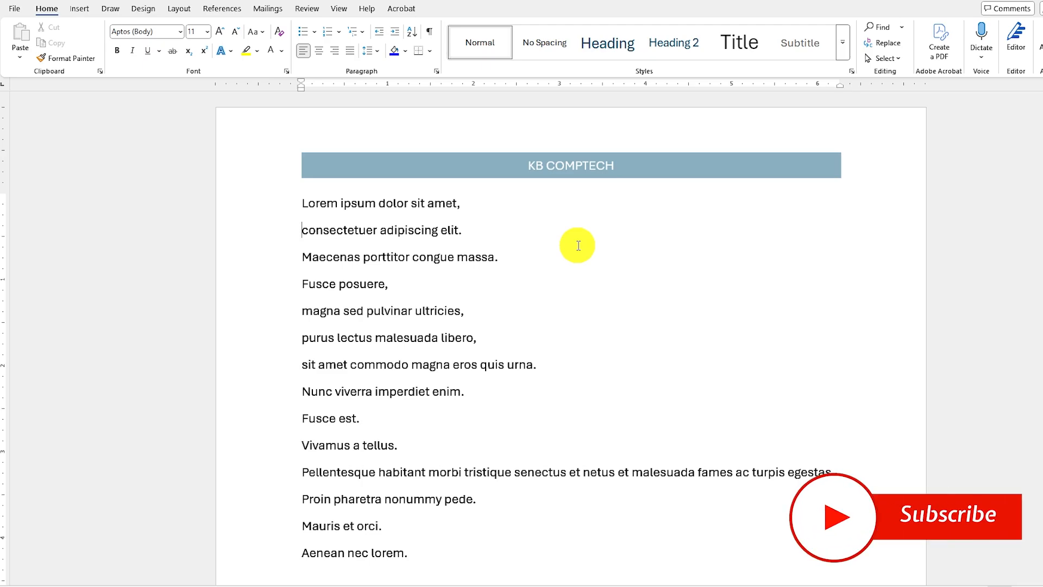
Select all the lines from "Lorem ipsum" to "Aenean nec lorem" and set Find and Replace to search for paragraph marks (^p).
left_click_drag(303, 204, 490, 551)
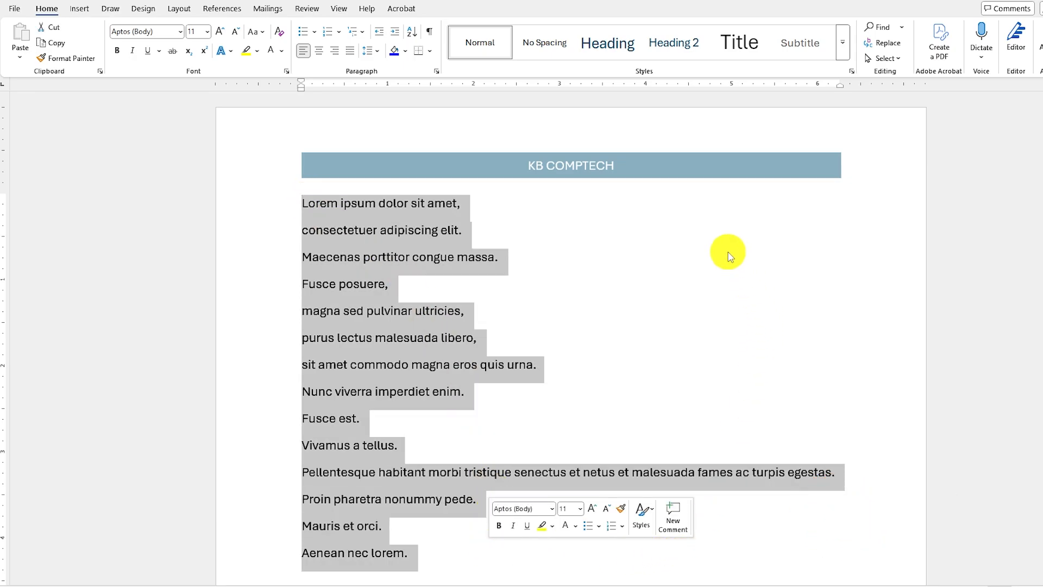
key("ctrl+h")
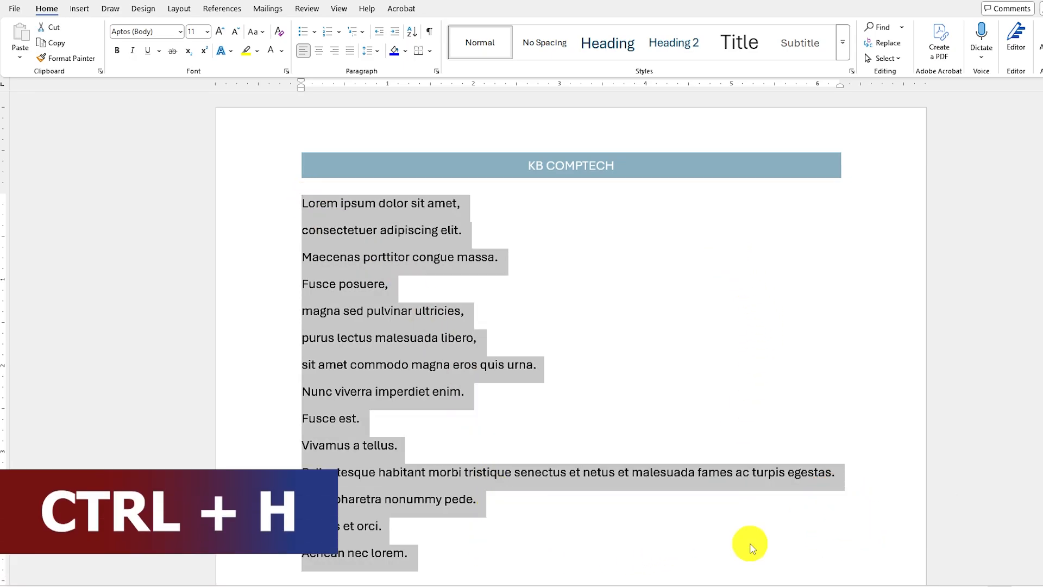
left_click_drag(575, 343, 571, 241)
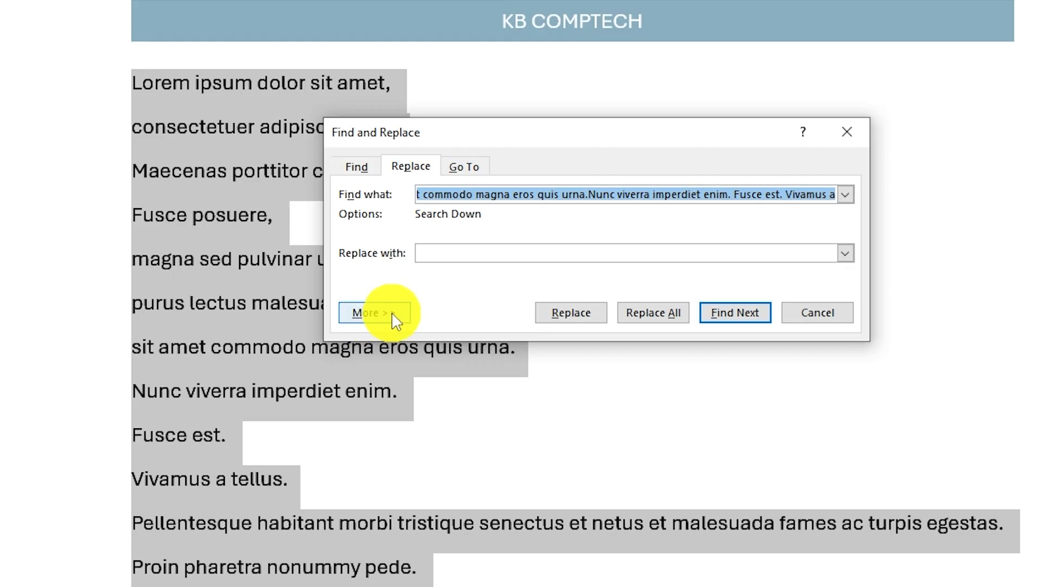
left_click(388, 313)
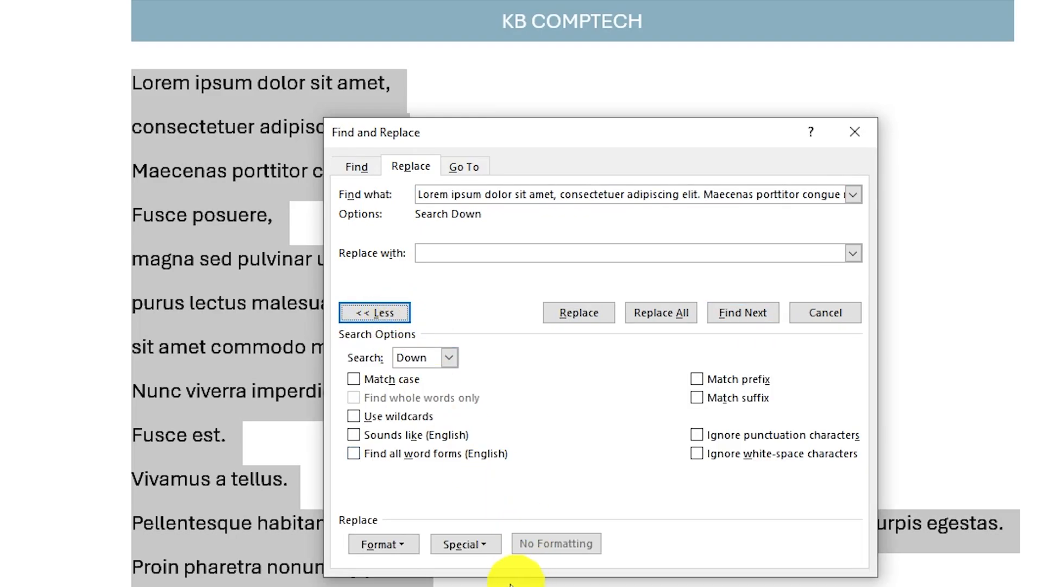
left_click(489, 546)
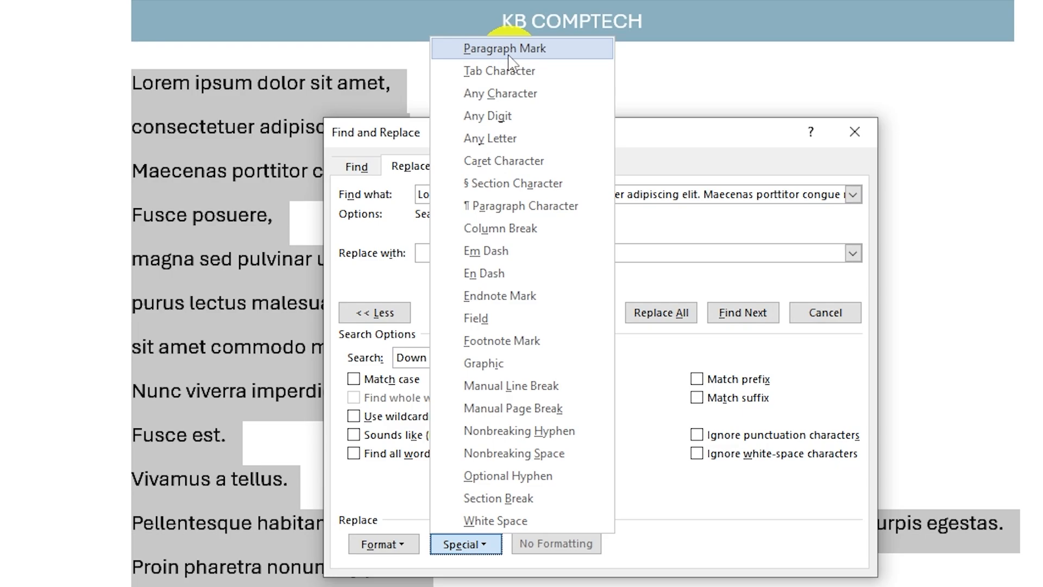
left_click(525, 48)
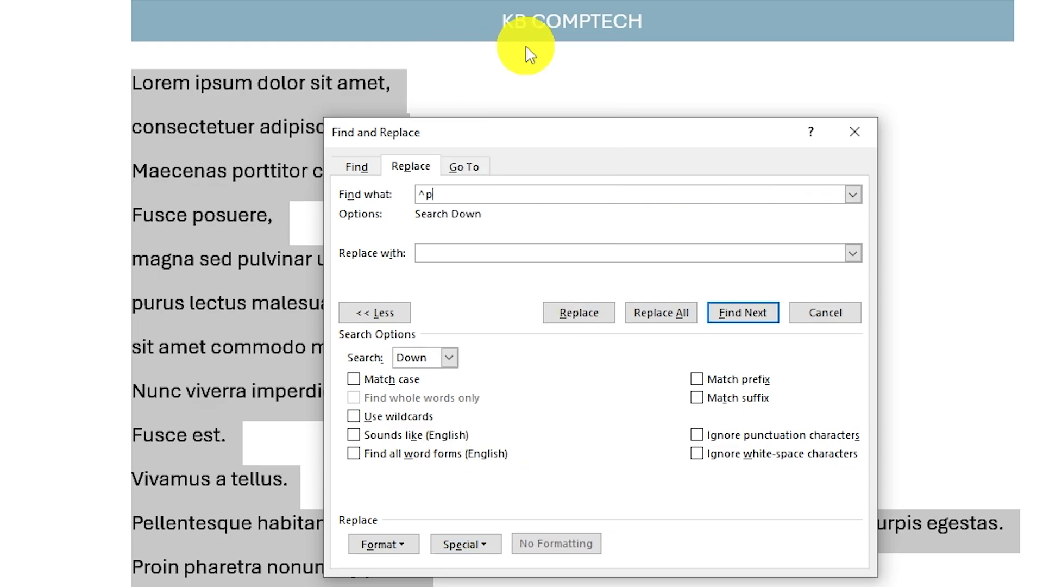
Replace all paragraph marks with nothing in the selection and the rest of the document, then close the dialog and deselect the text.
left_click(442, 253)
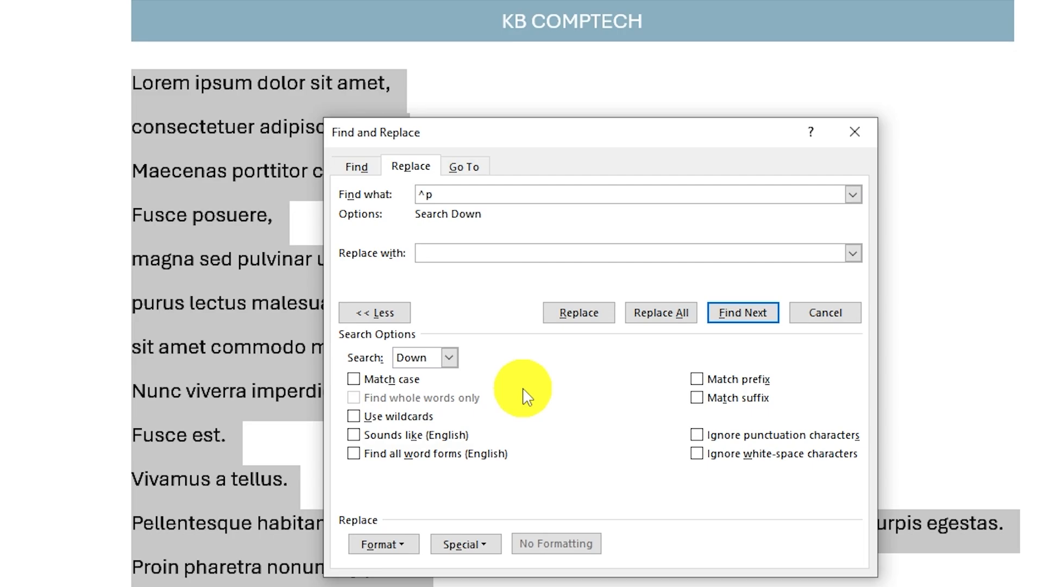
left_click(675, 314)
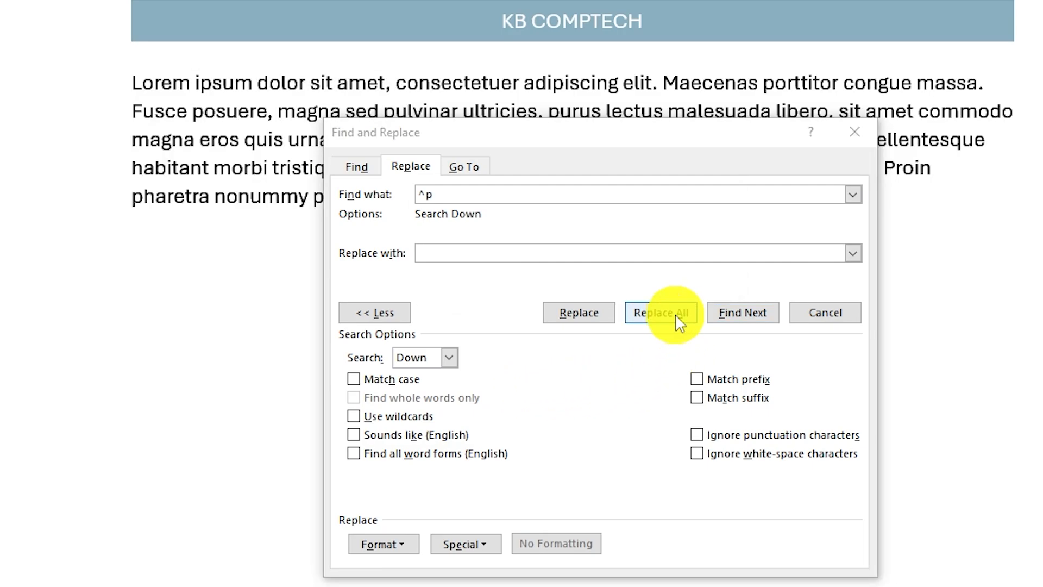
left_click(549, 288)
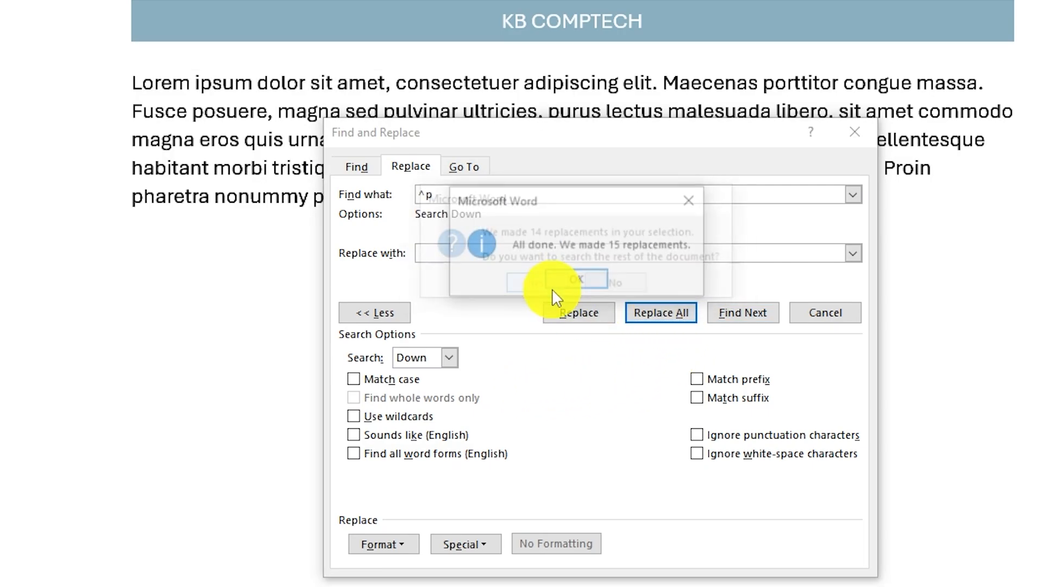
left_click(592, 285)
left_click(857, 131)
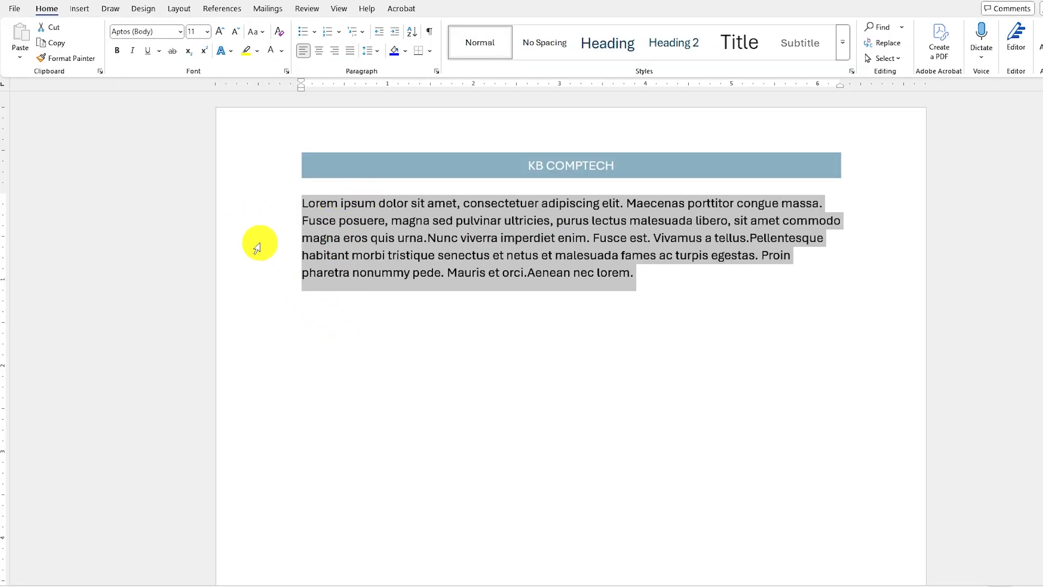
left_click(324, 273)
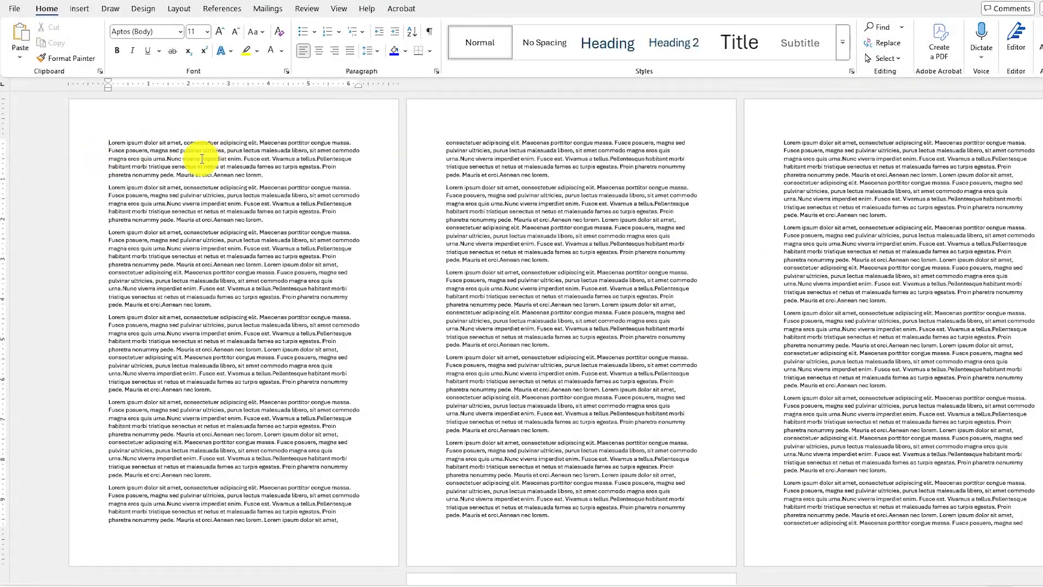
scroll(832, 198, "down", 10)
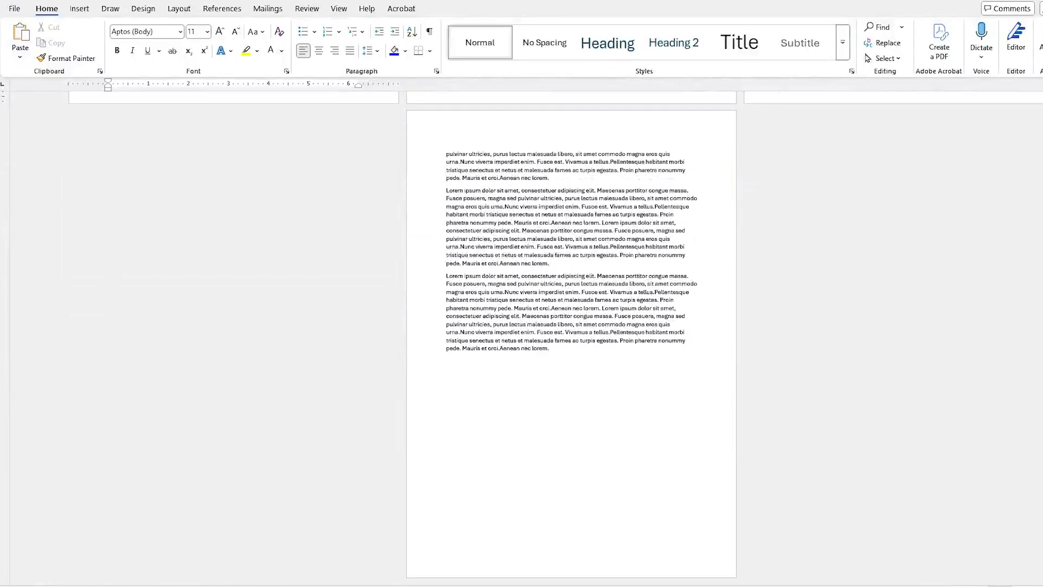
scroll(116, 226, "up", 10)
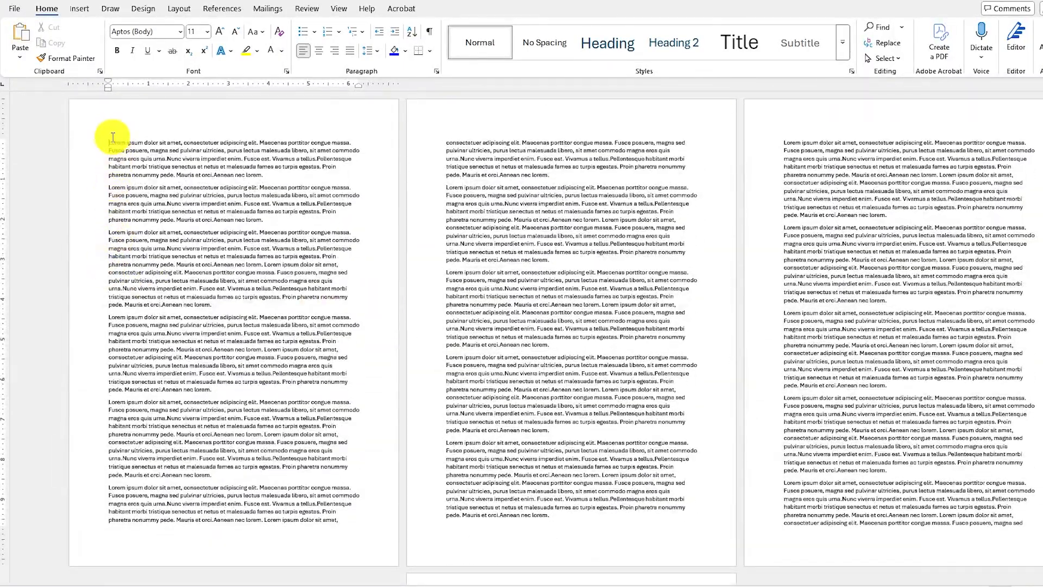
left_click(106, 143)
scroll(521, 332, "down", 1)
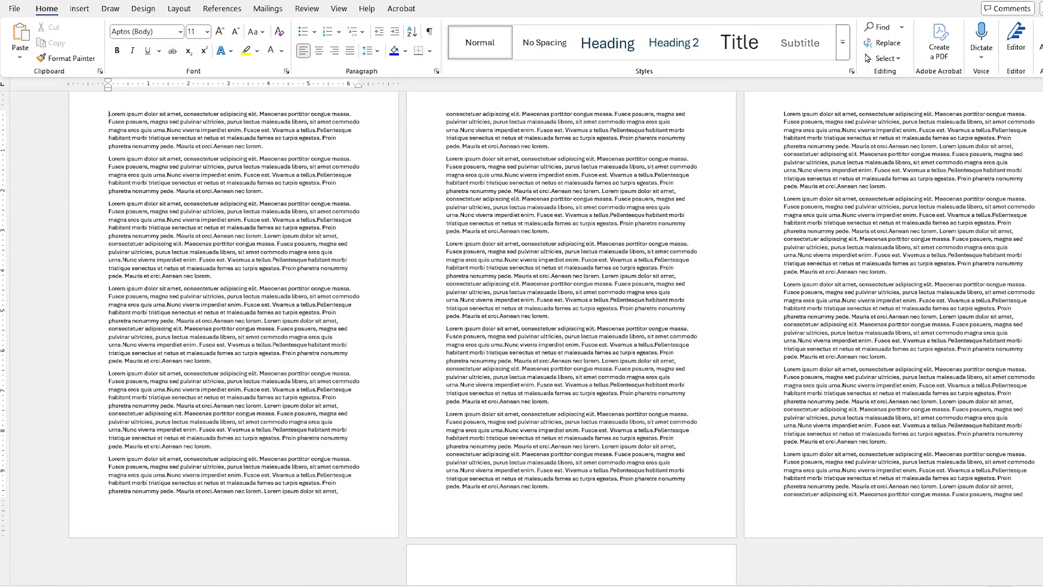
scroll(745, 329, "up", 1)
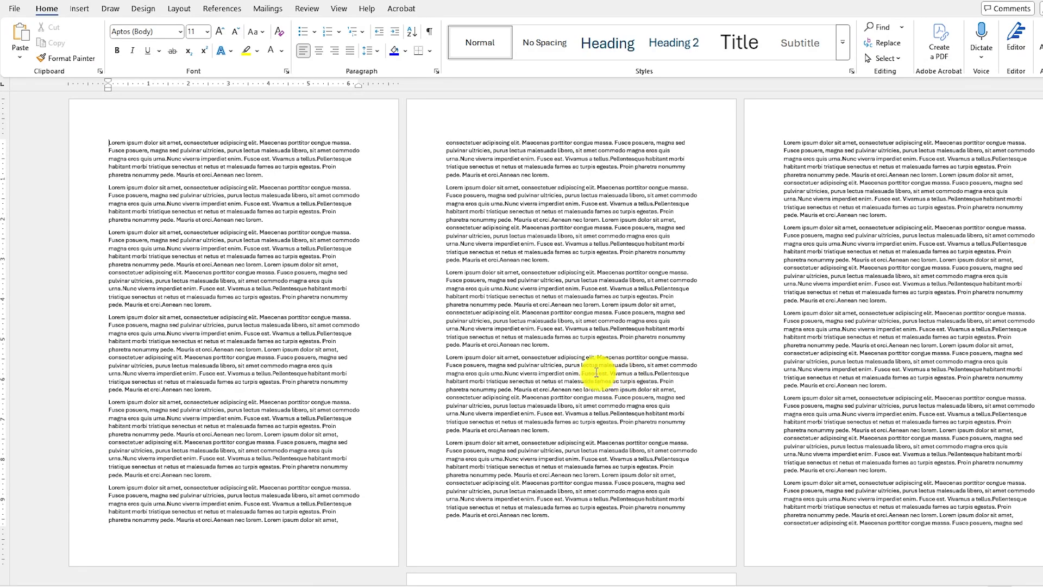
Format the document's page numbers to start at 10, keeping the 1, 2, 3 number format.
left_click(81, 11)
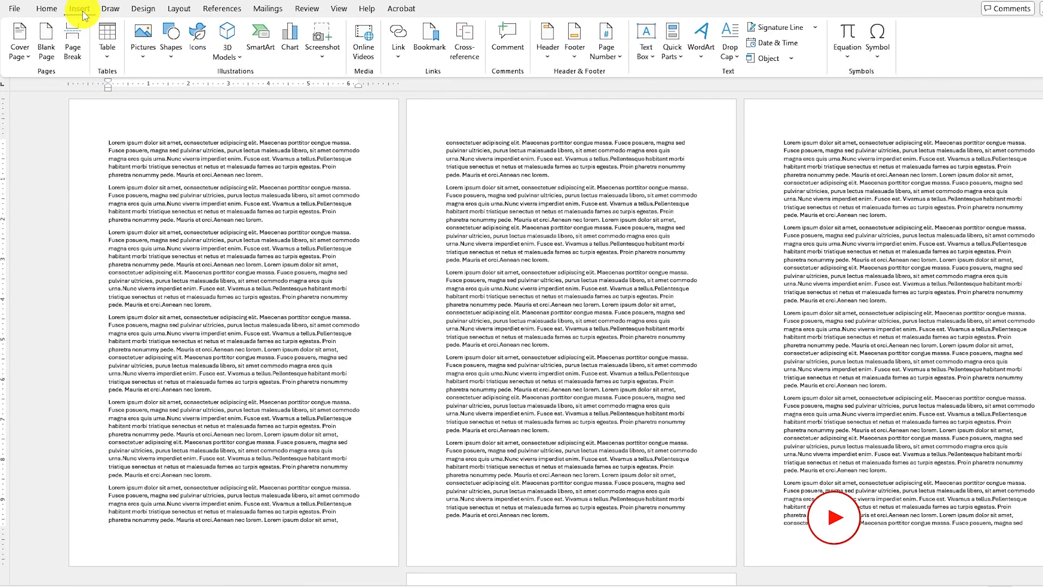
left_click(607, 57)
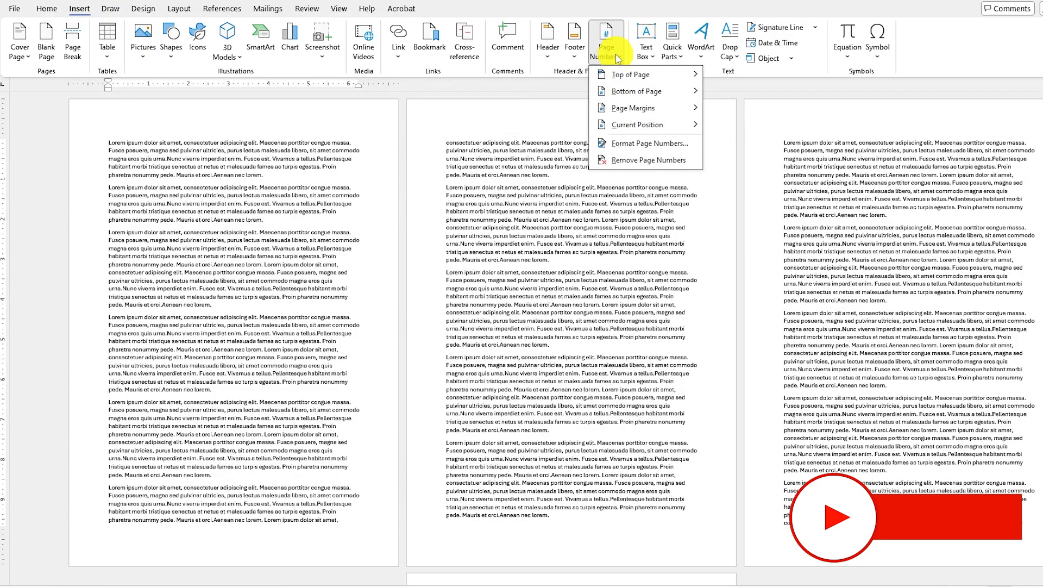
left_click(649, 144)
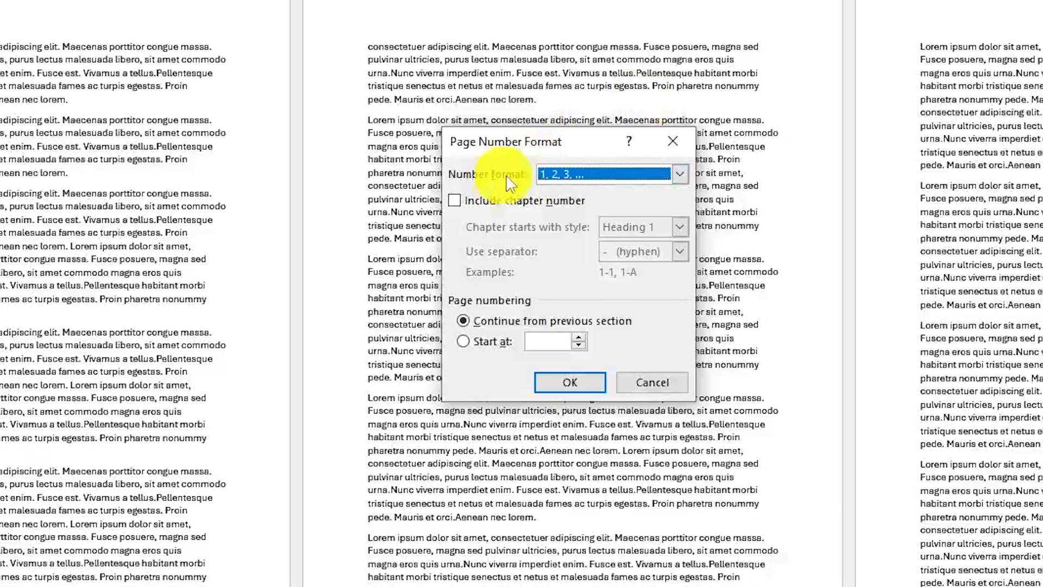
left_click(679, 174)
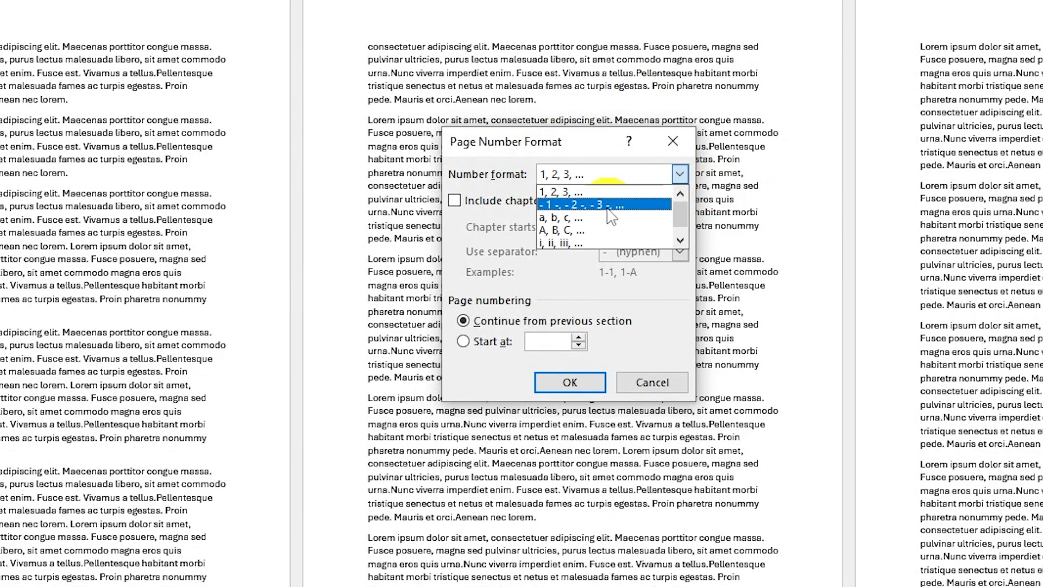
left_click(679, 173)
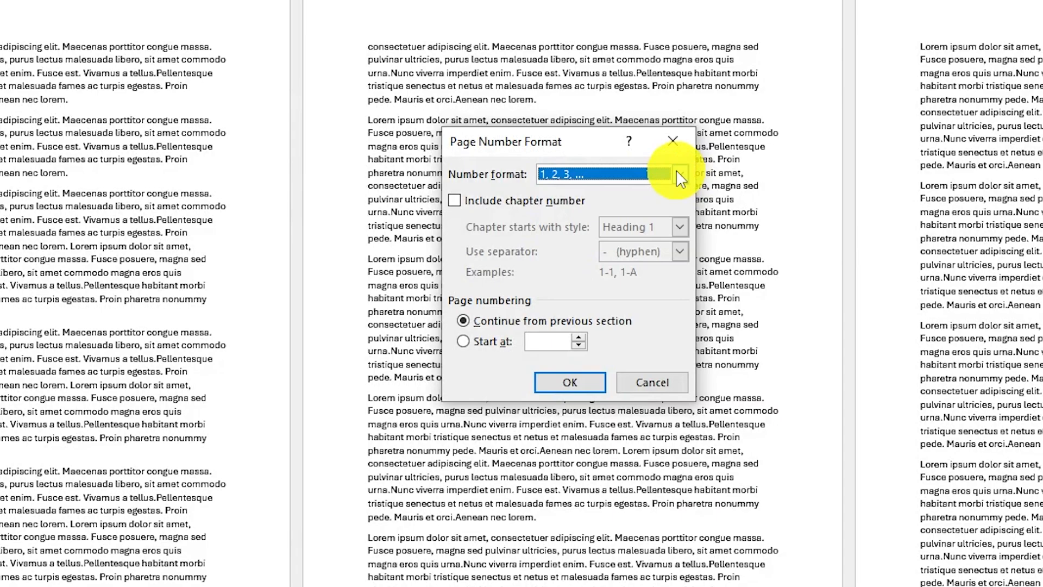
left_click(463, 341)
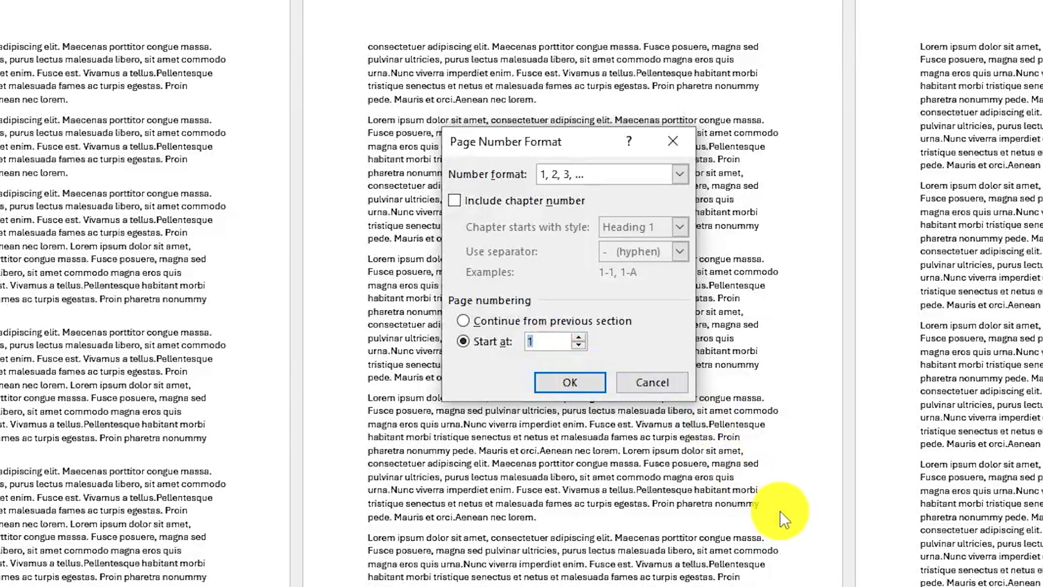
type("10")
left_click(570, 382)
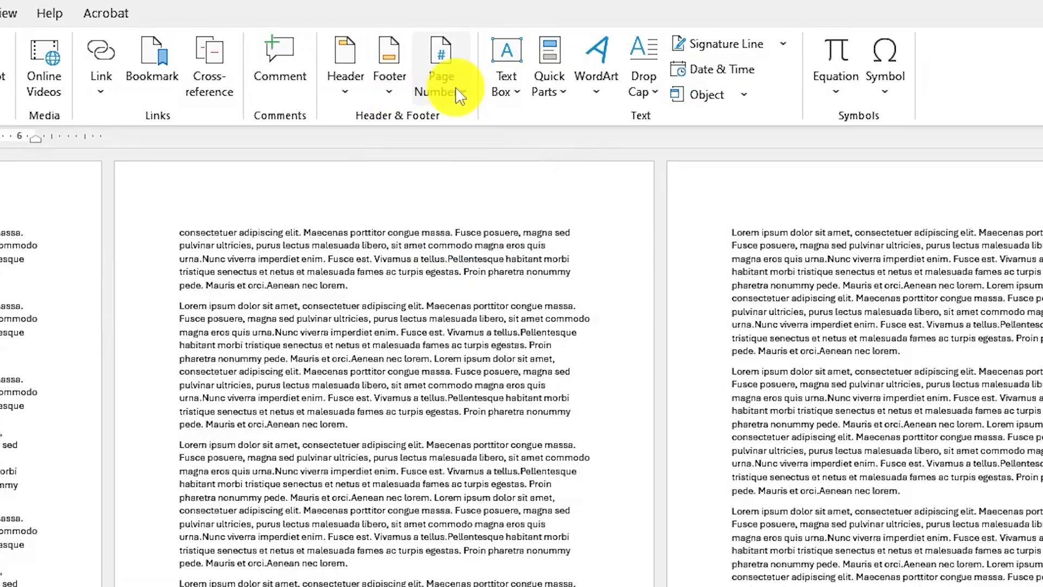
Insert Plain Number 2 page numbers at the bottom of the pages, then return to the start of the body text.
left_click(607, 53)
mouse_move(639, 97)
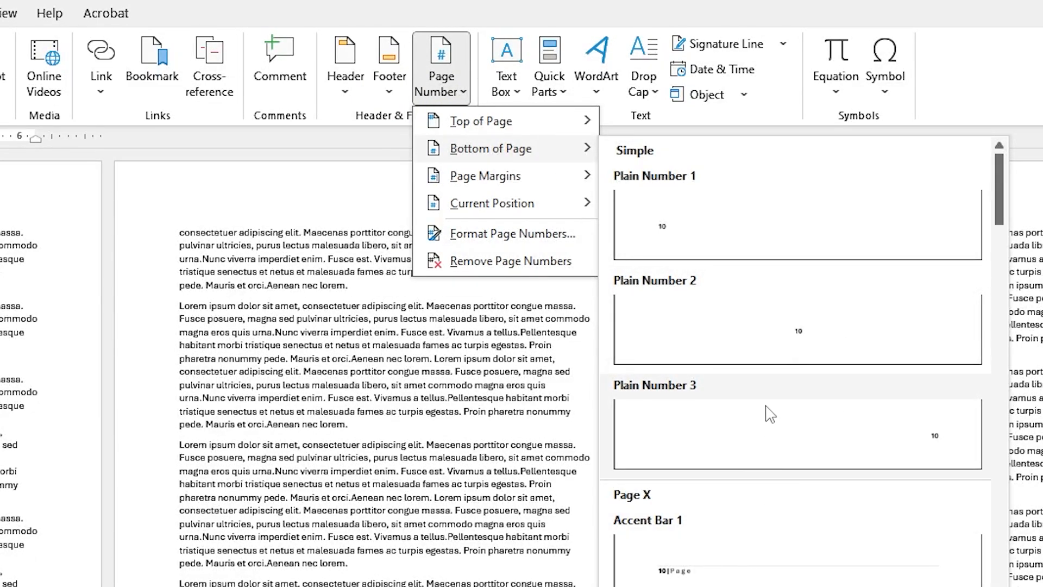
left_click(784, 334)
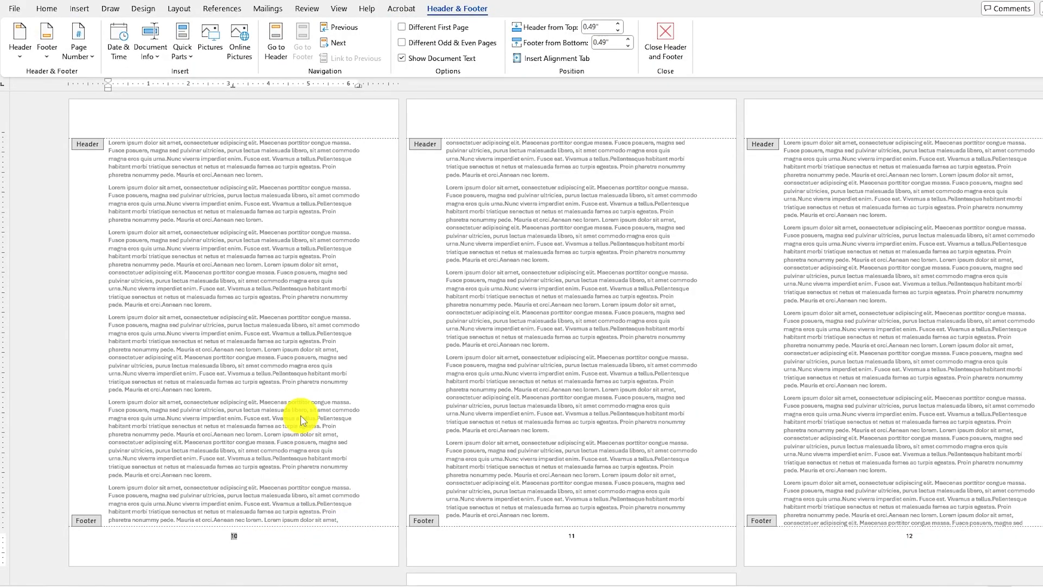
double_click(301, 415)
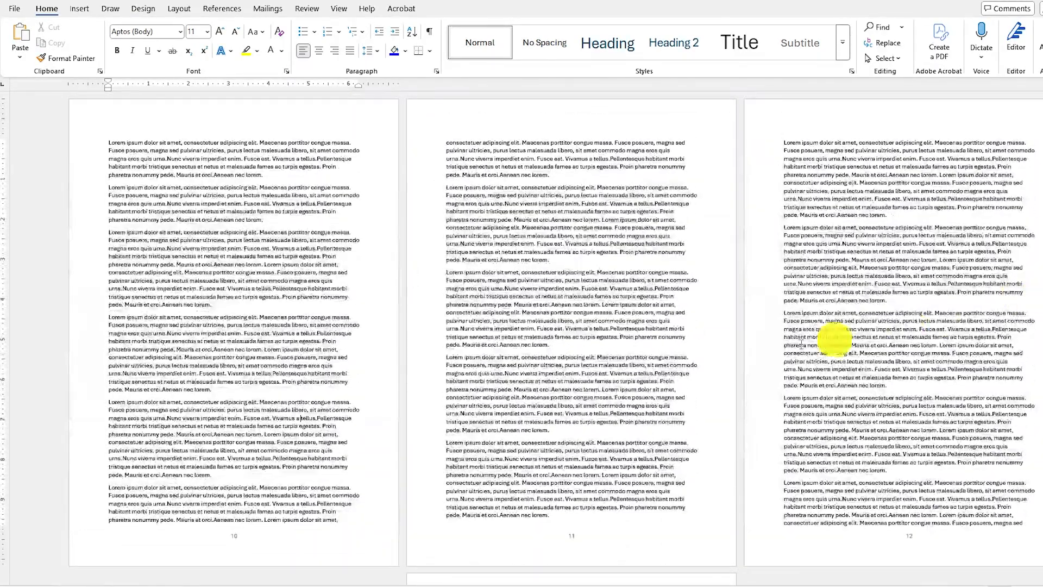
left_click(108, 140)
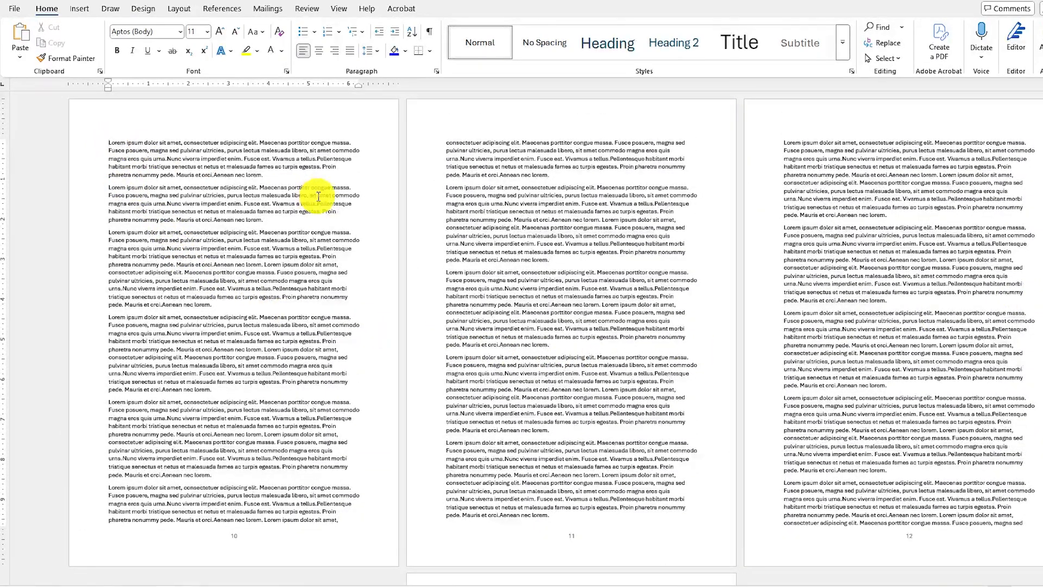